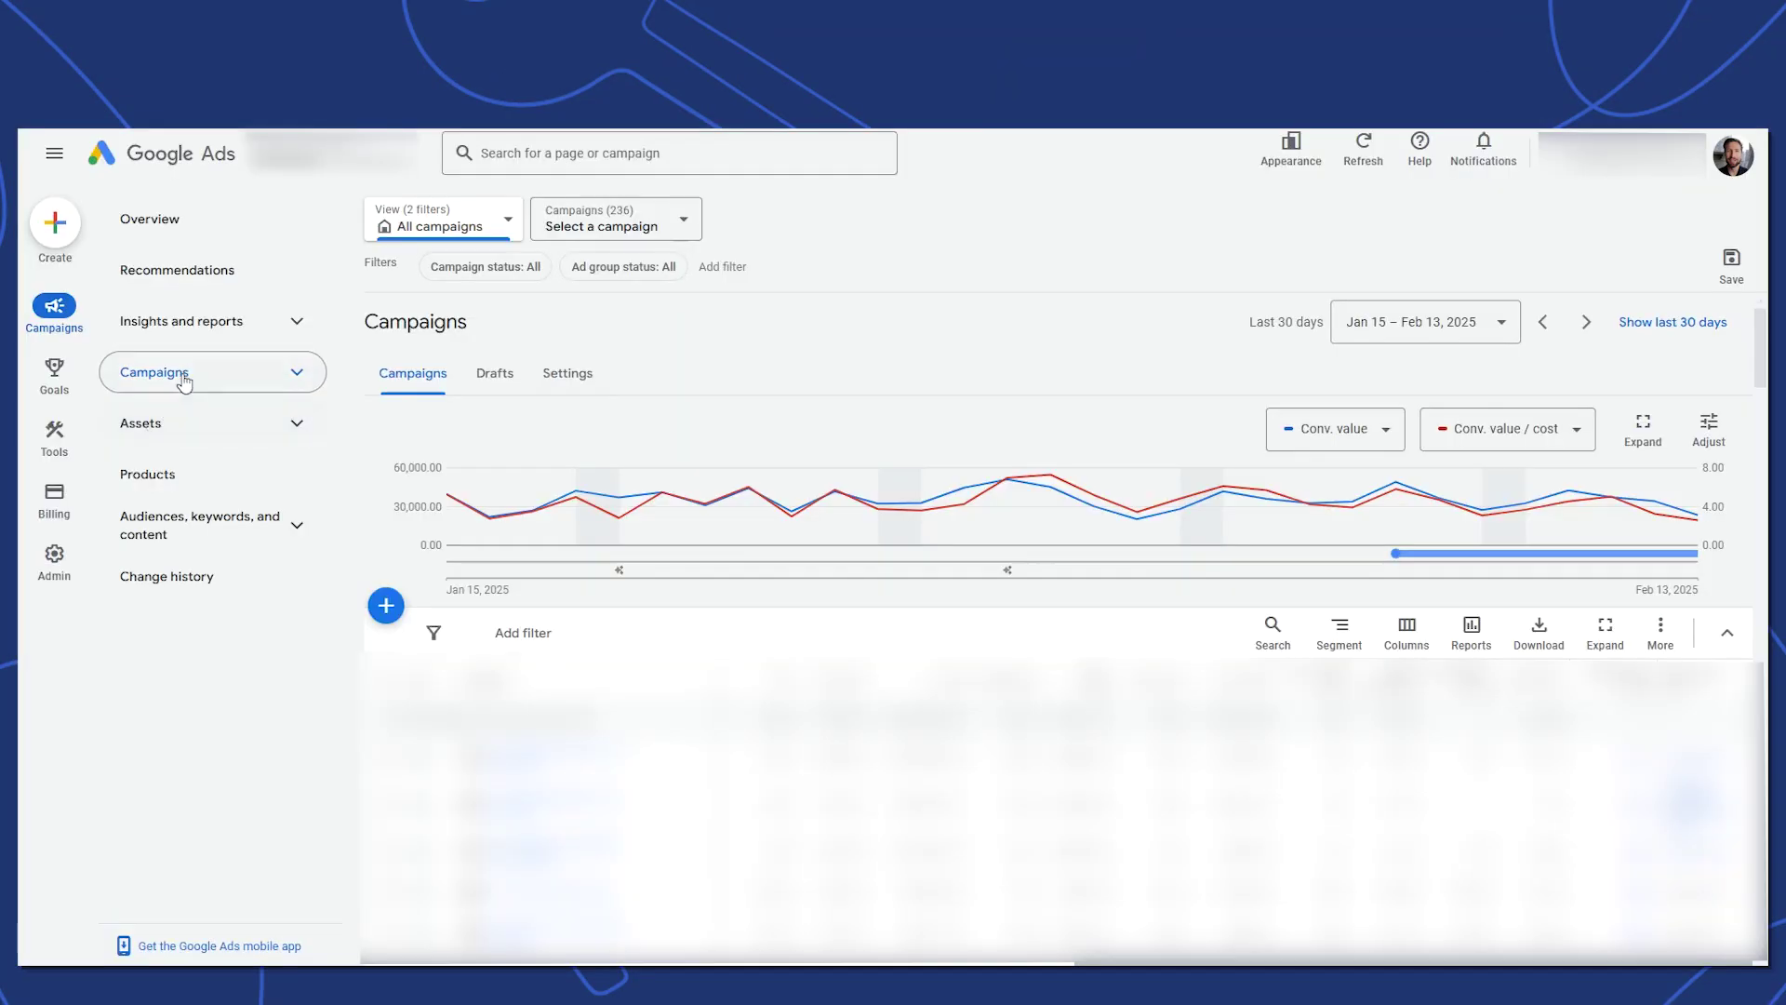
# Step: From the Campaigns list, start a new campaign without a goal's guidance
pyautogui.click(291, 372)
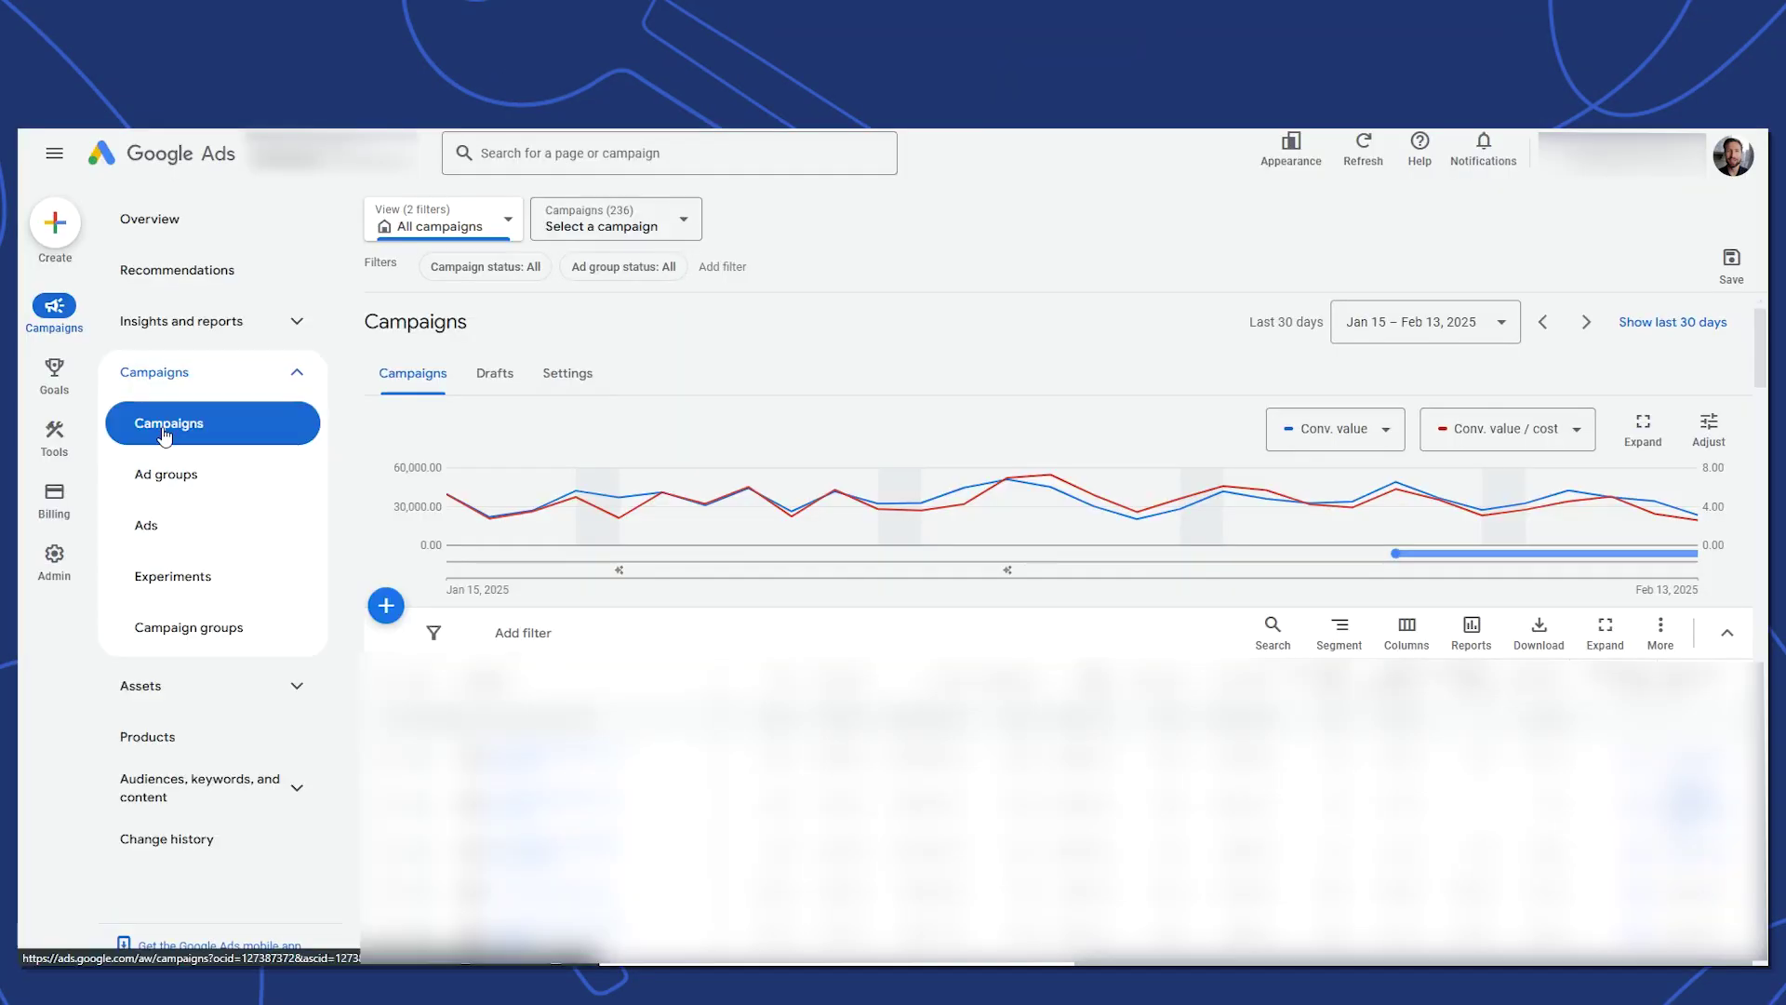
pyautogui.click(153, 423)
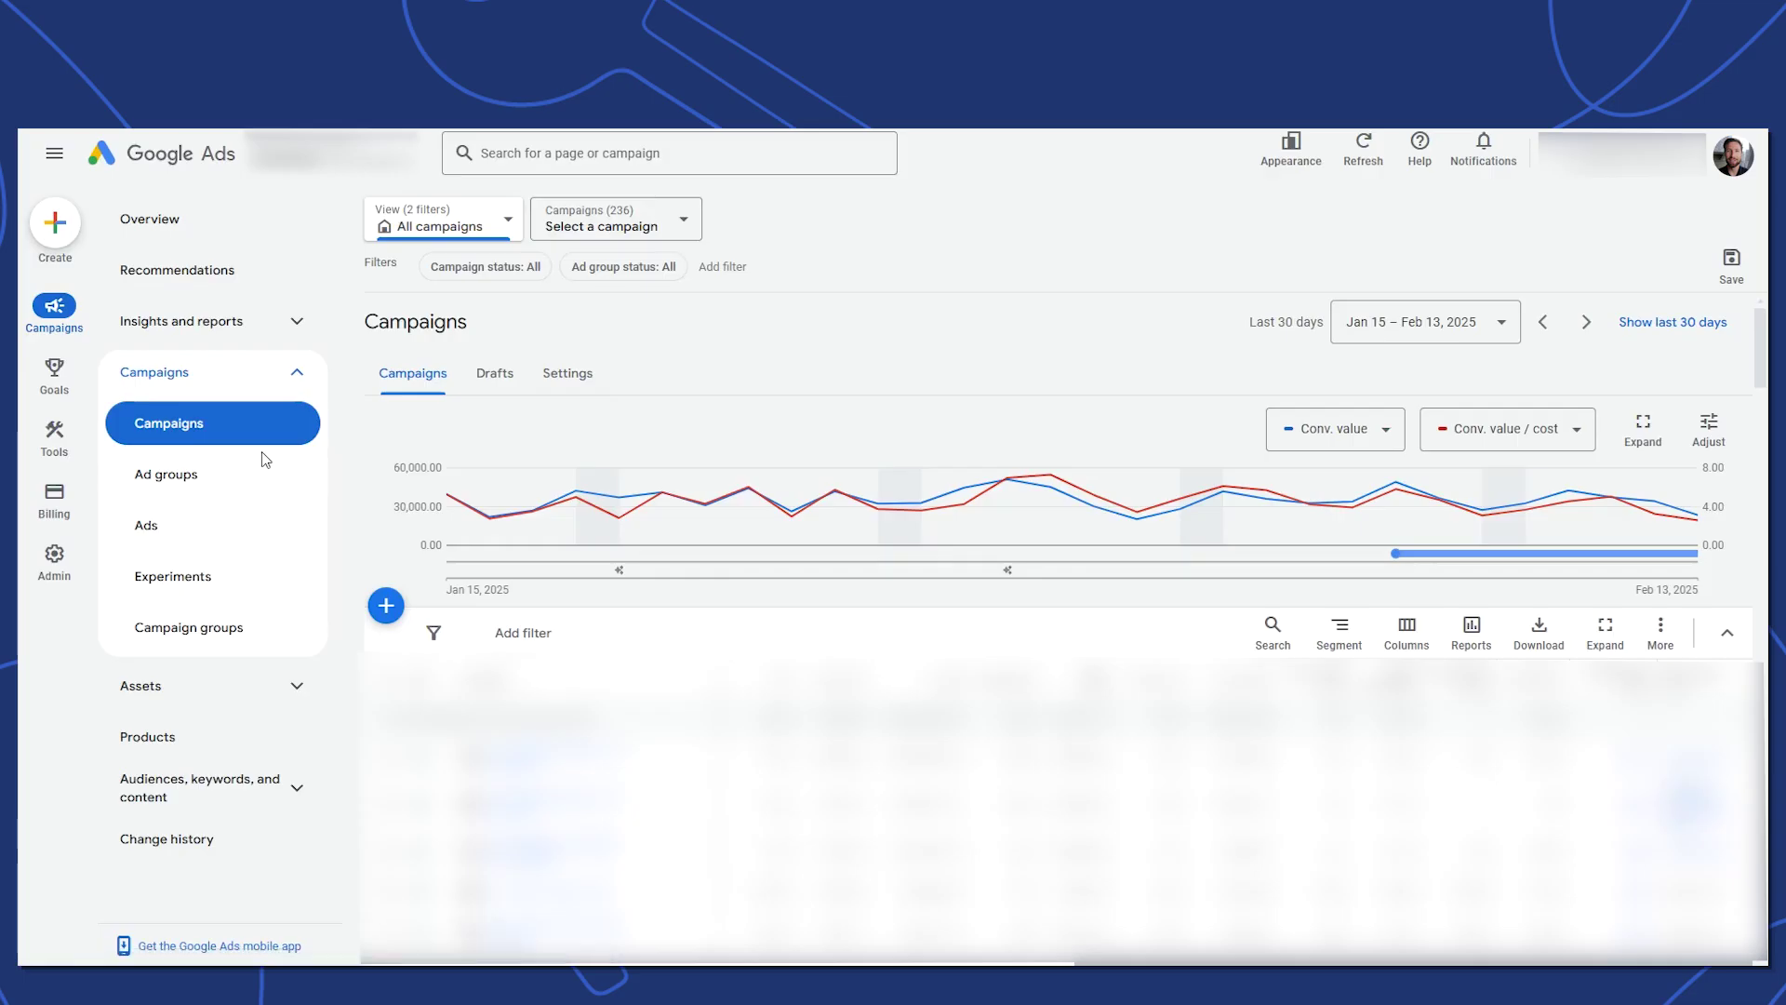
pyautogui.click(386, 606)
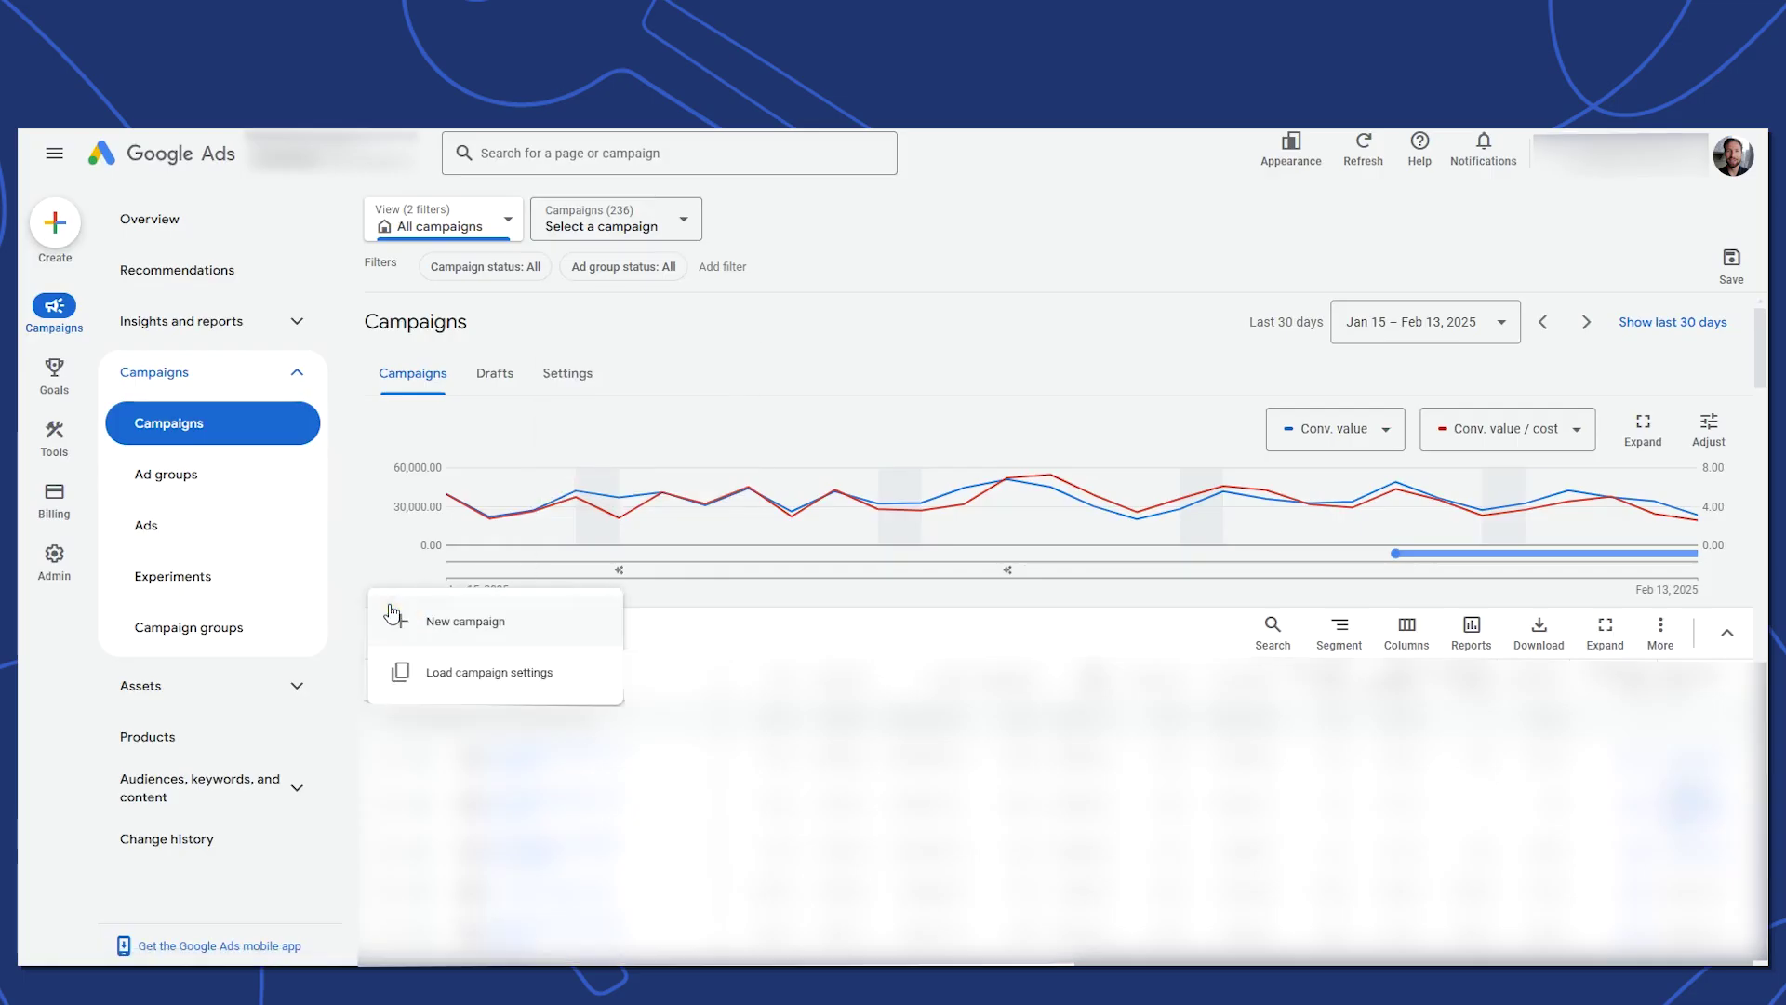
pyautogui.click(448, 623)
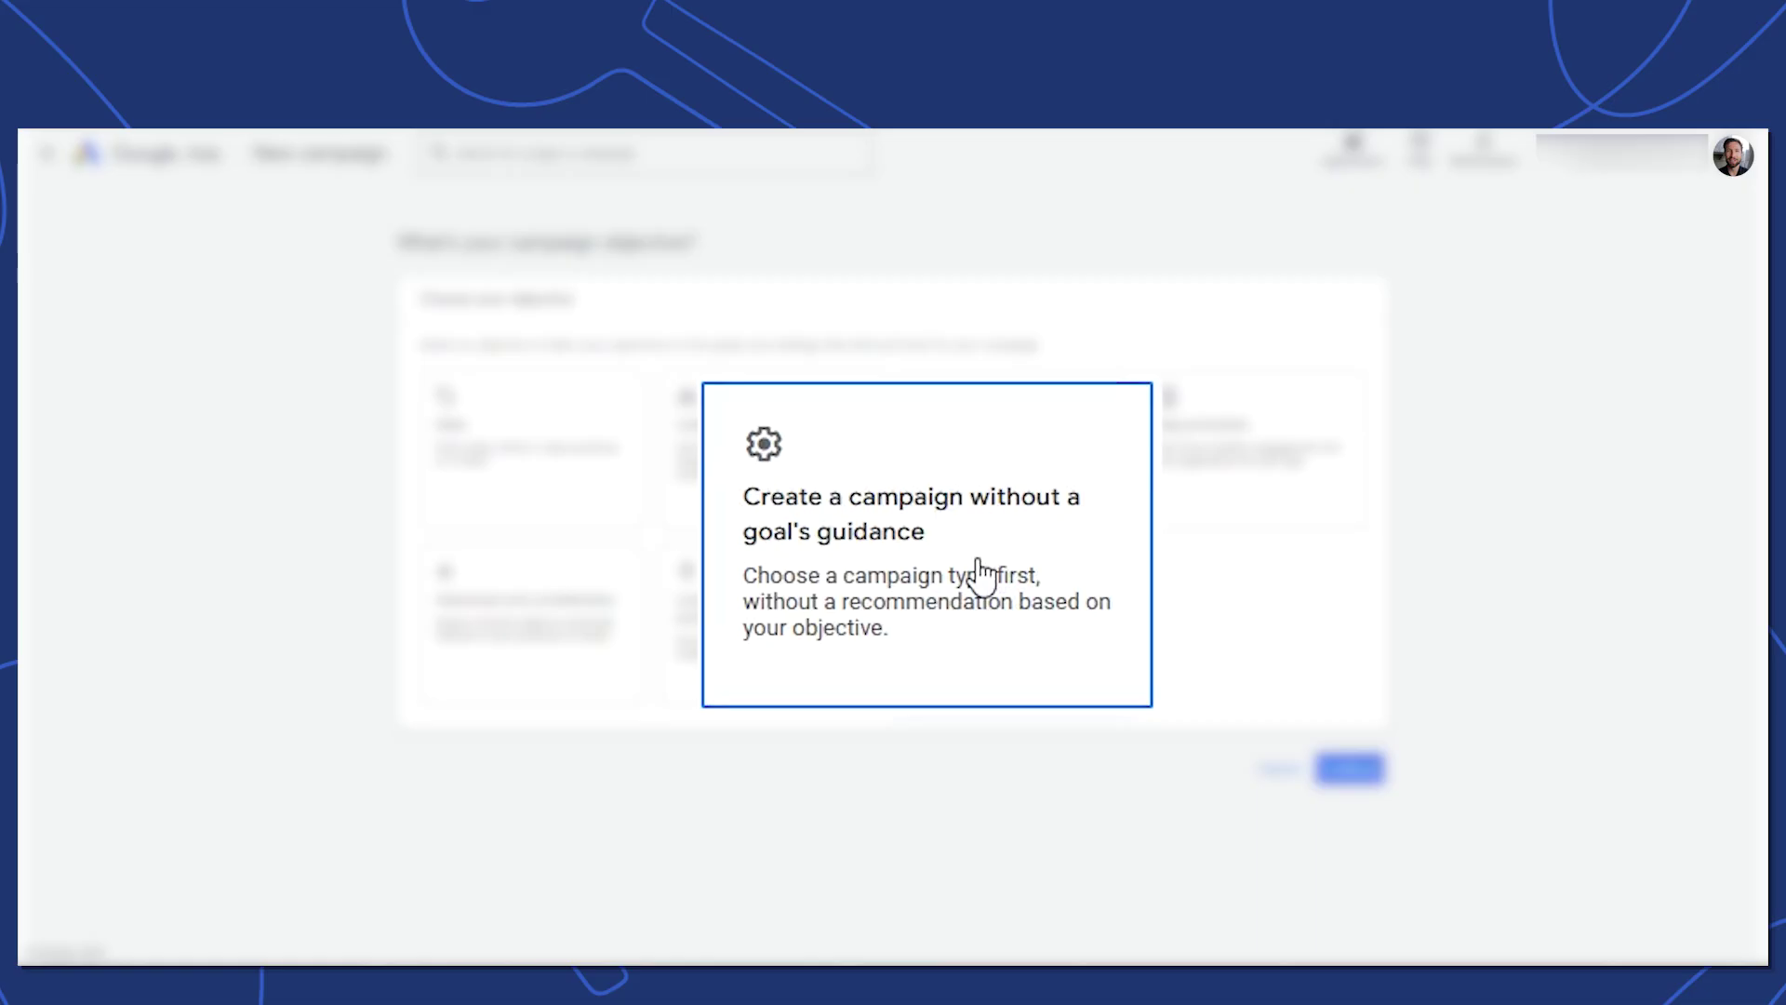
pyautogui.click(1045, 642)
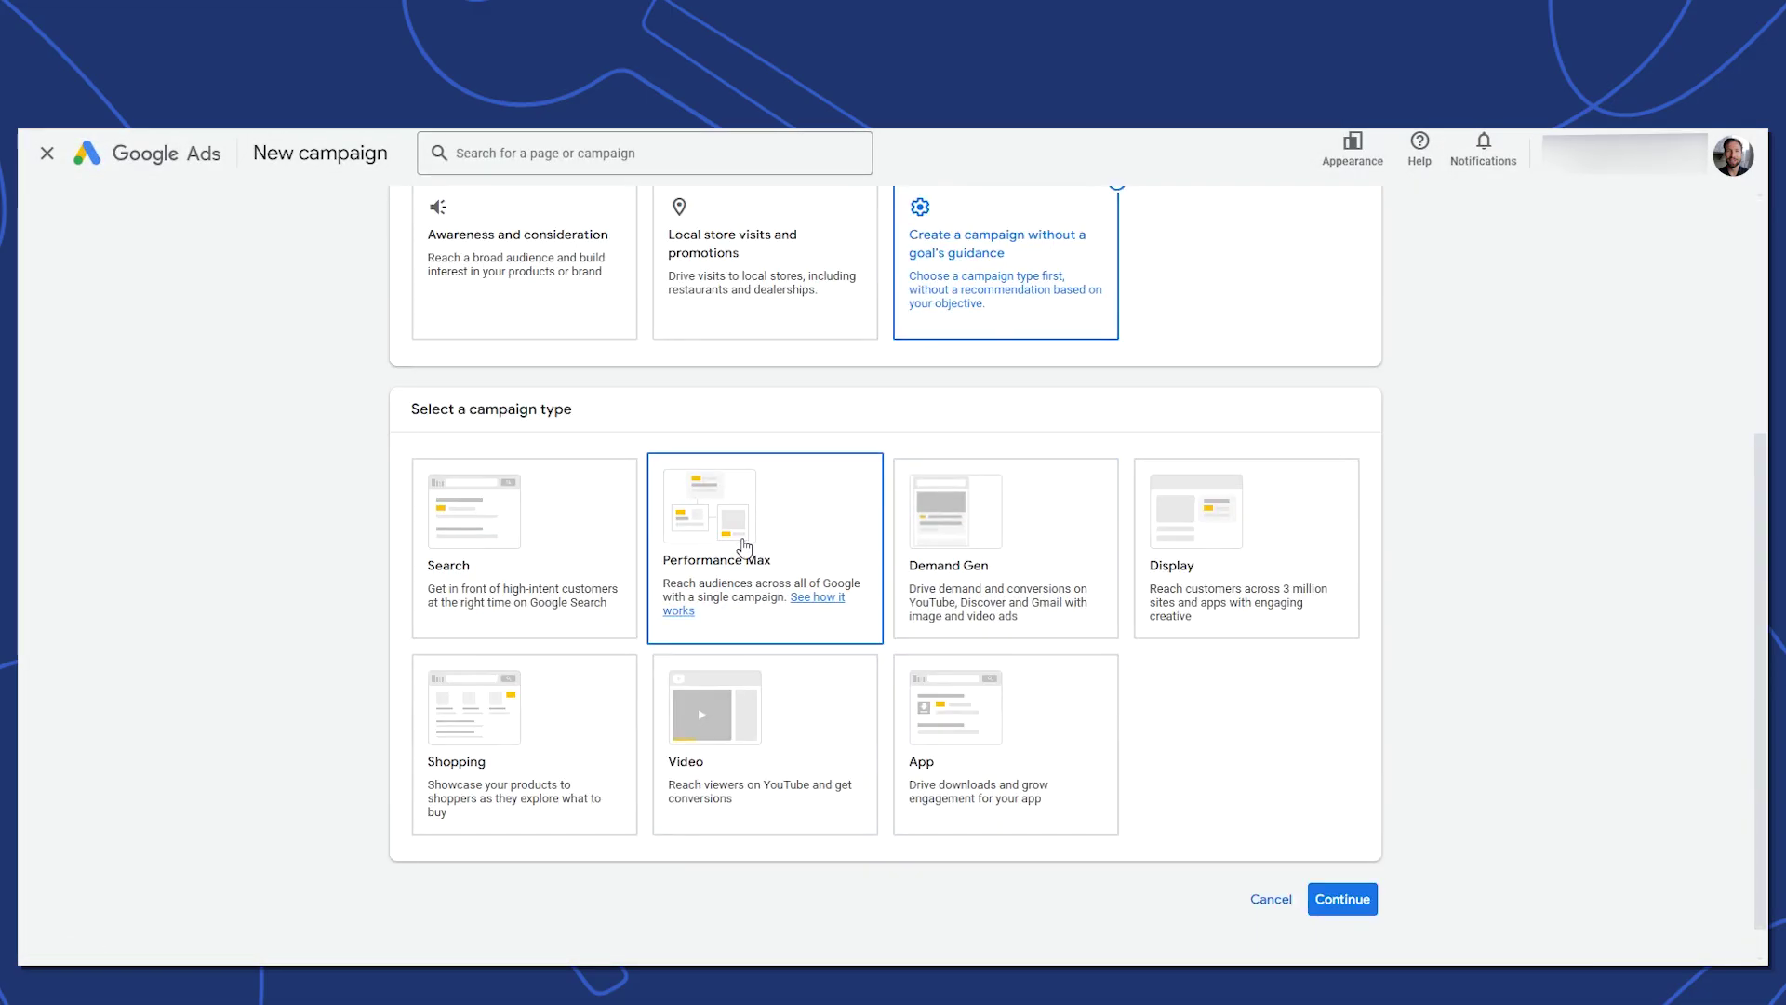
# Step: Make it a Performance Max campaign named 'Performance Max Campaign', linked to the first Merchant Center account
pyautogui.click(746, 547)
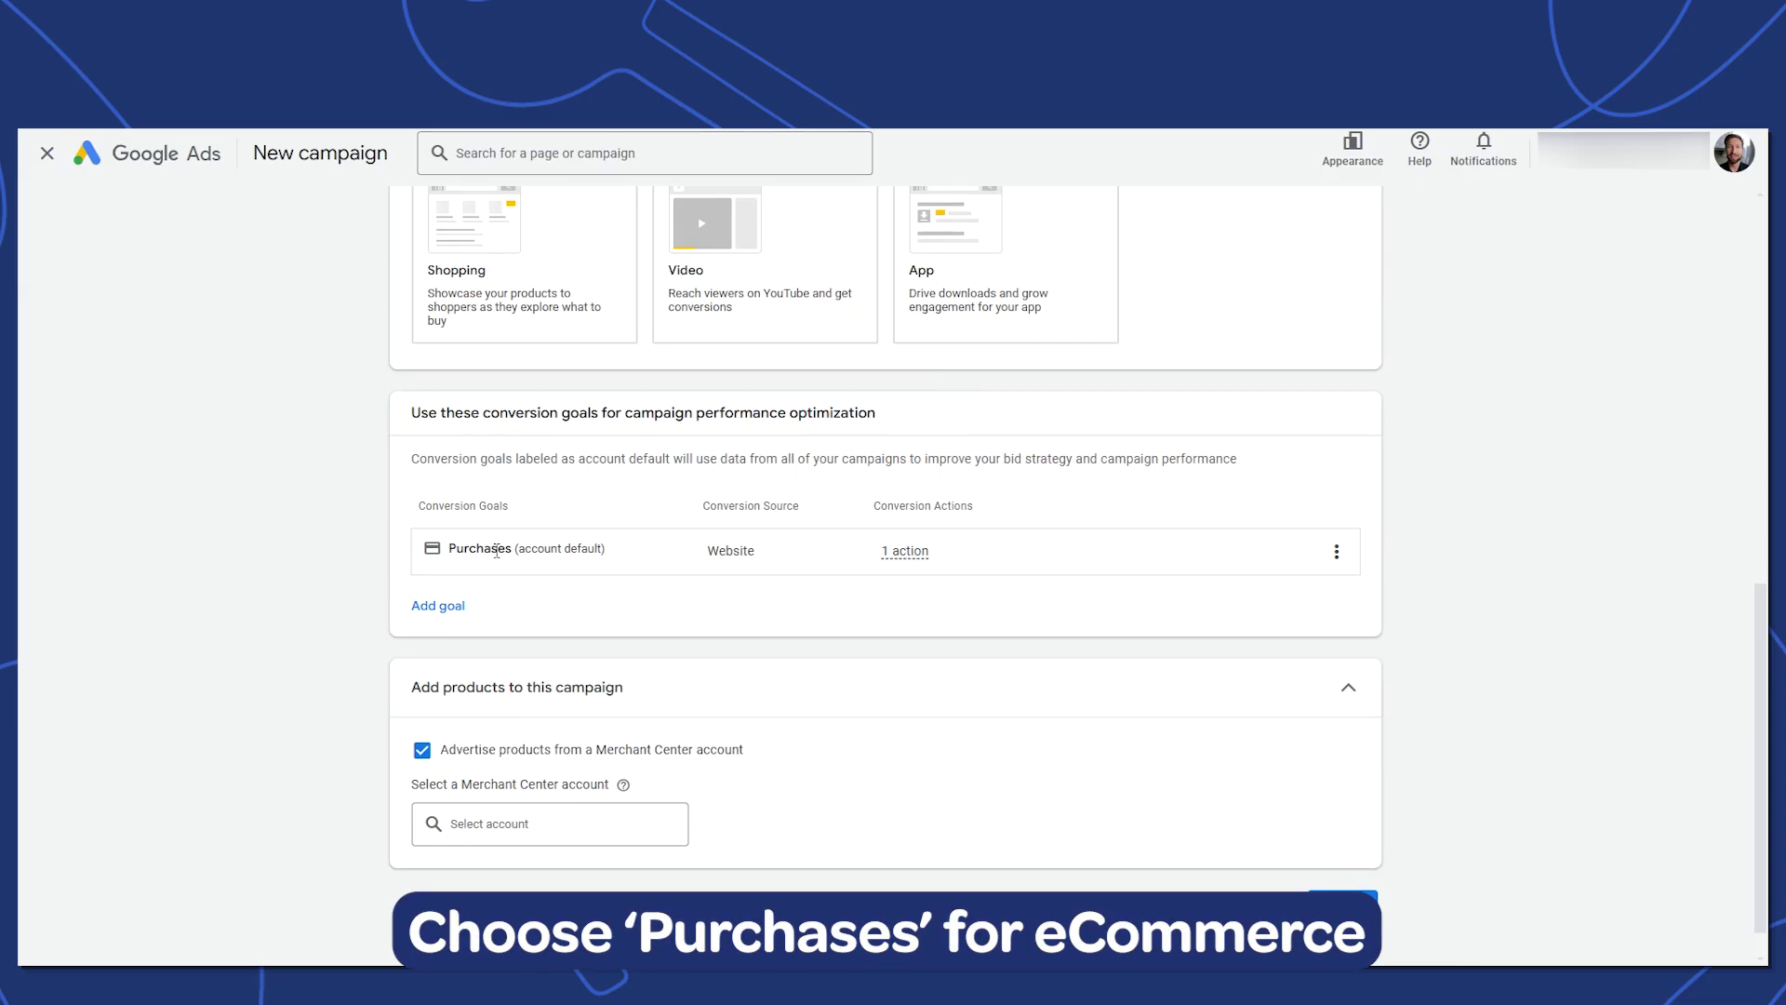
pyautogui.scroll(-1, 497, 552)
pyautogui.click(509, 782)
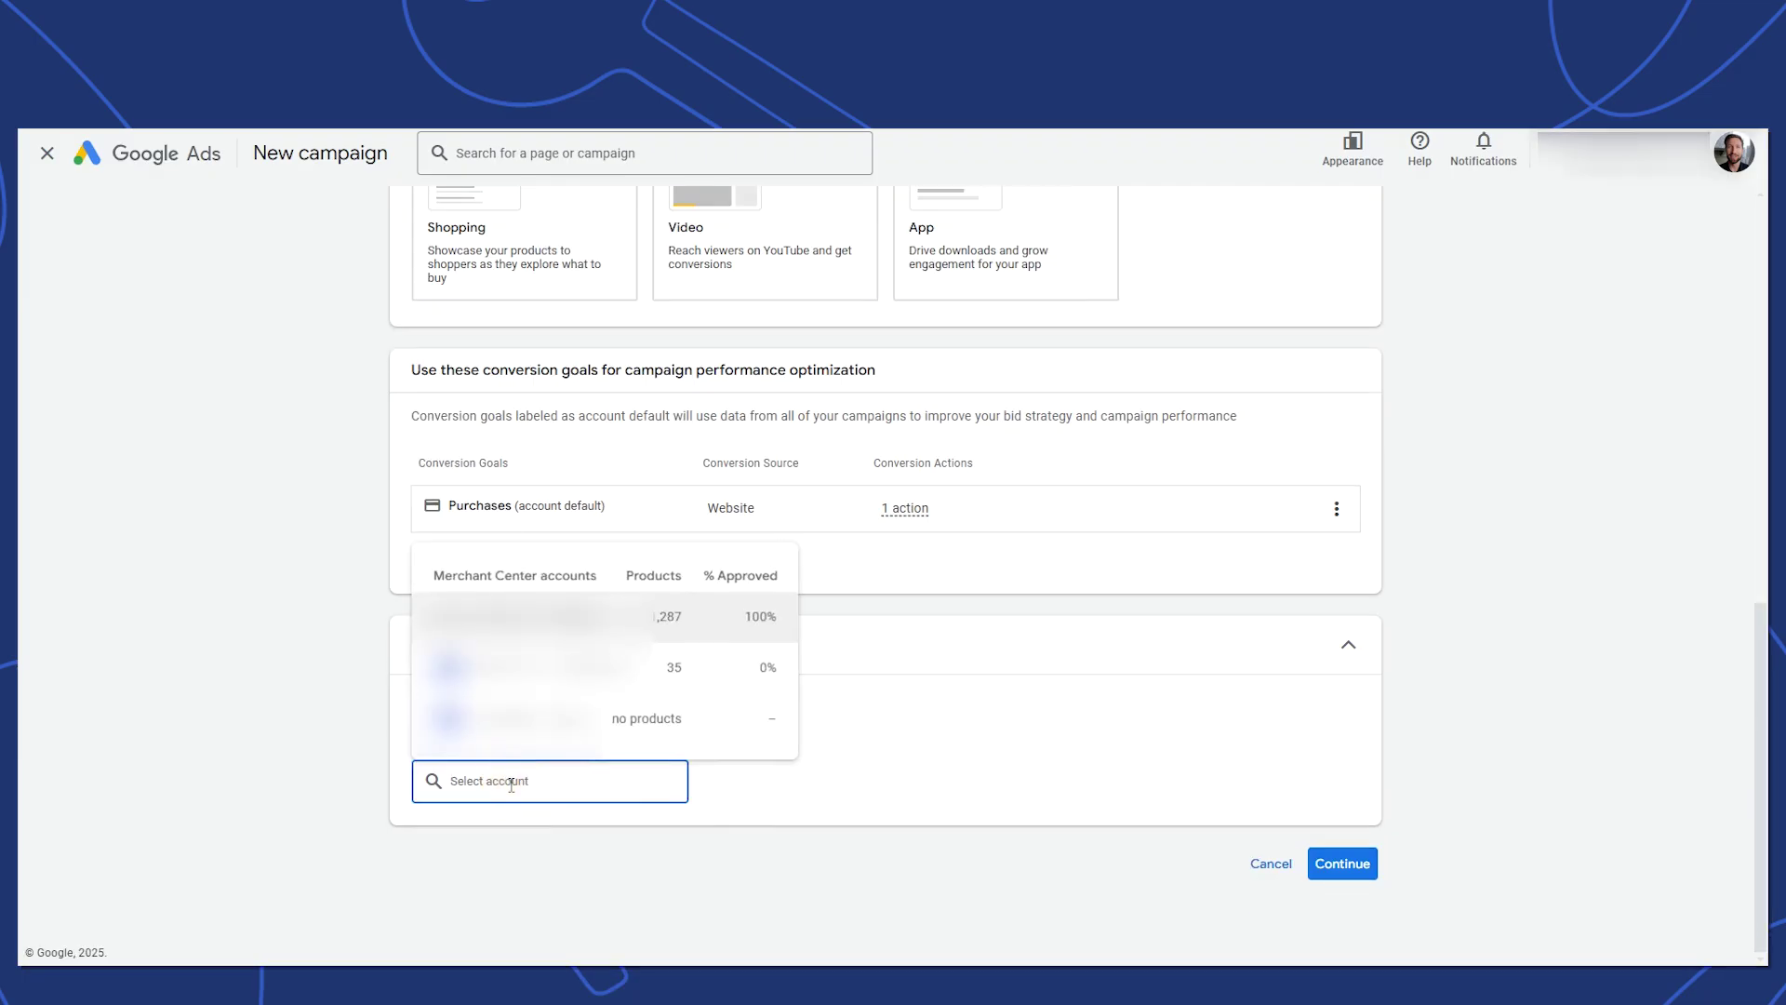
pyautogui.click(619, 618)
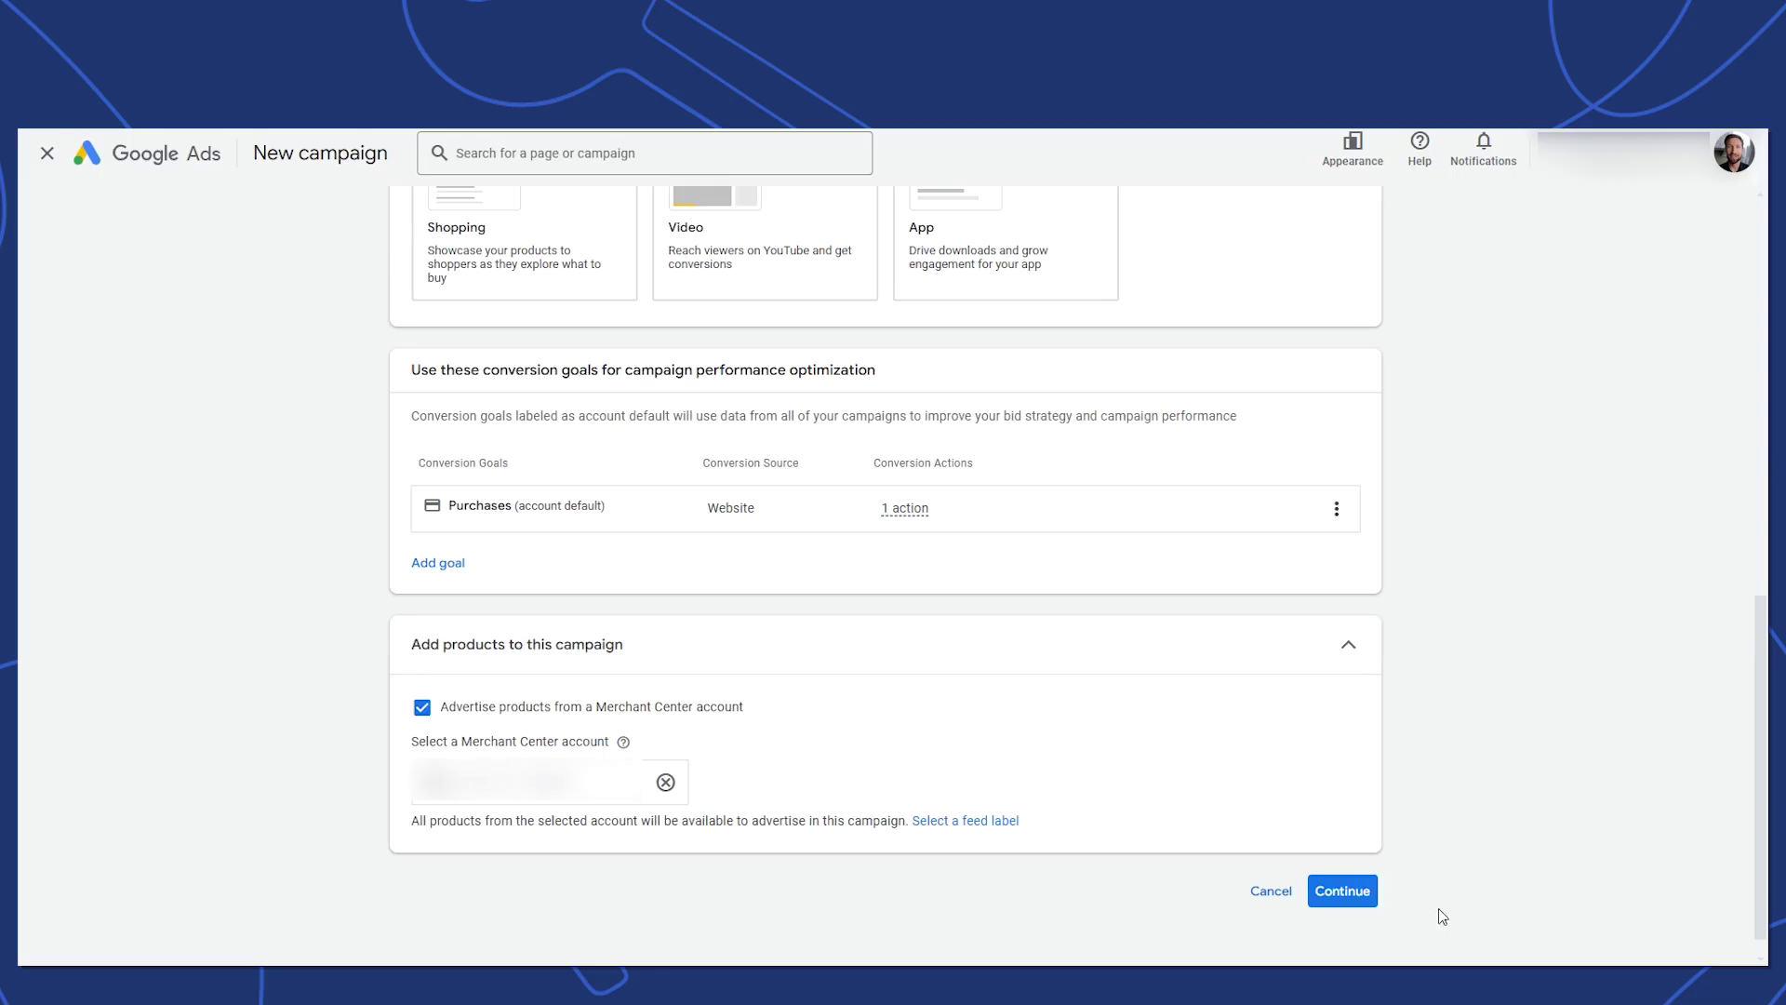
pyautogui.click(1336, 885)
pyautogui.write('Performance Max C')
pyautogui.write('ampaign')
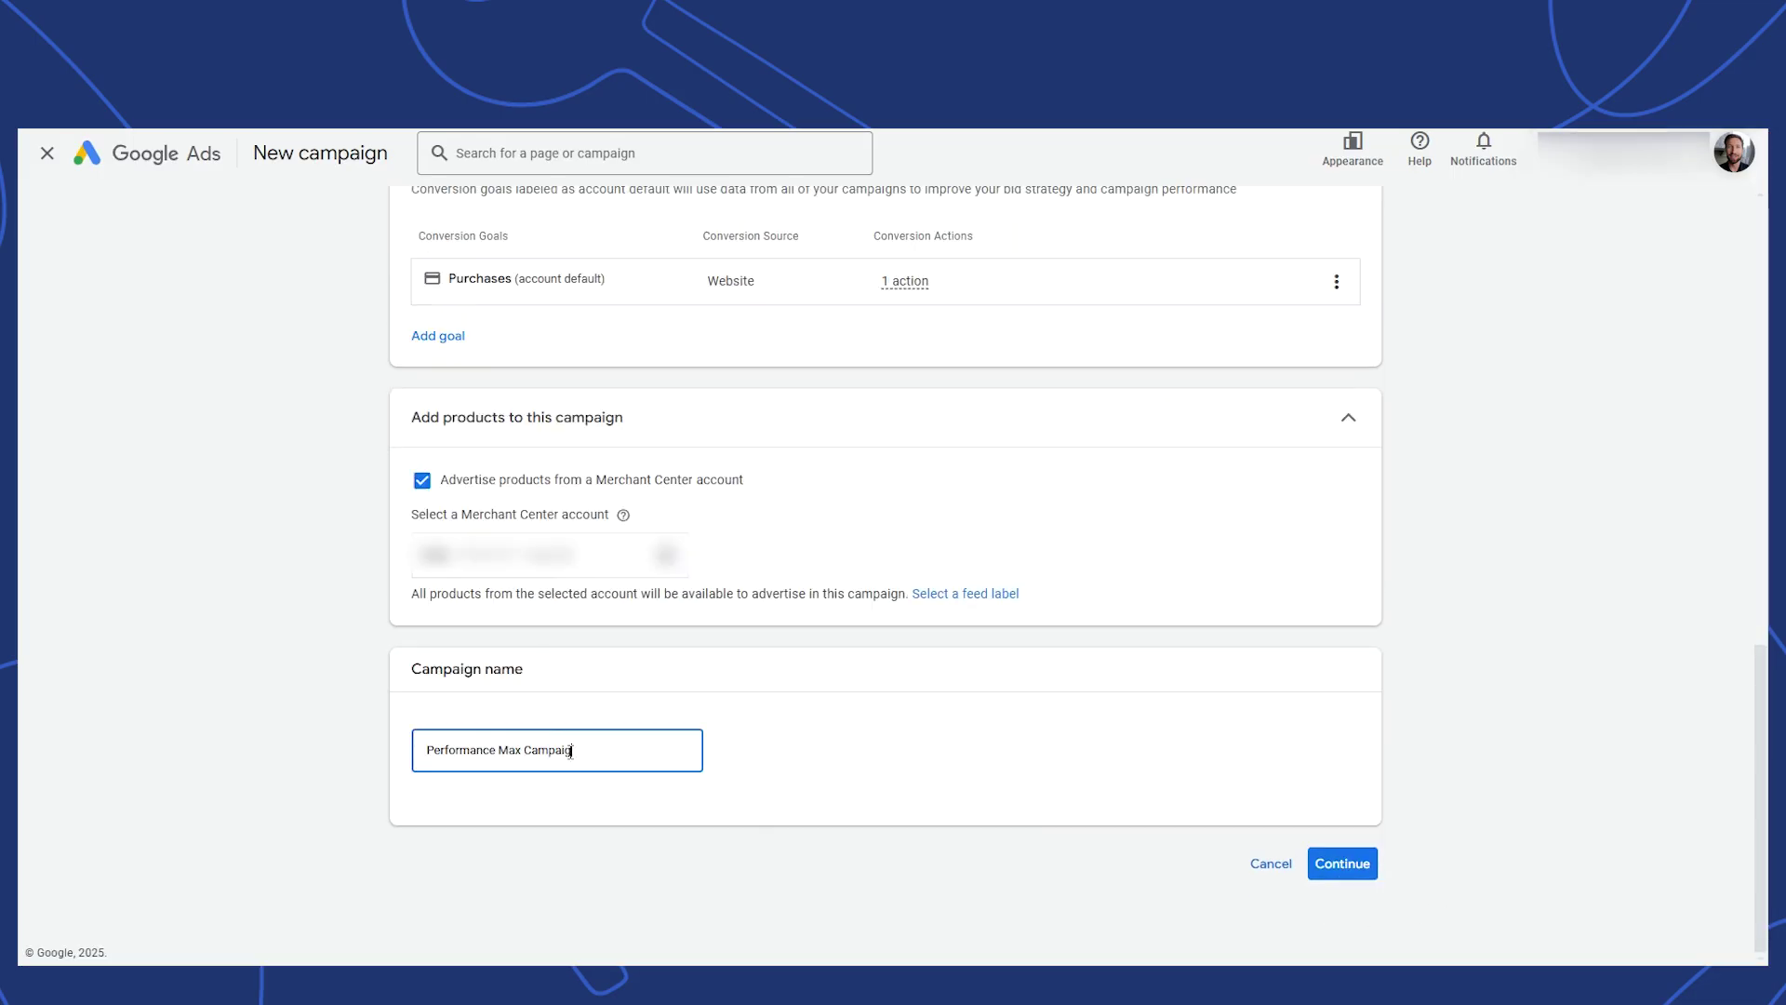
pyautogui.click(1341, 861)
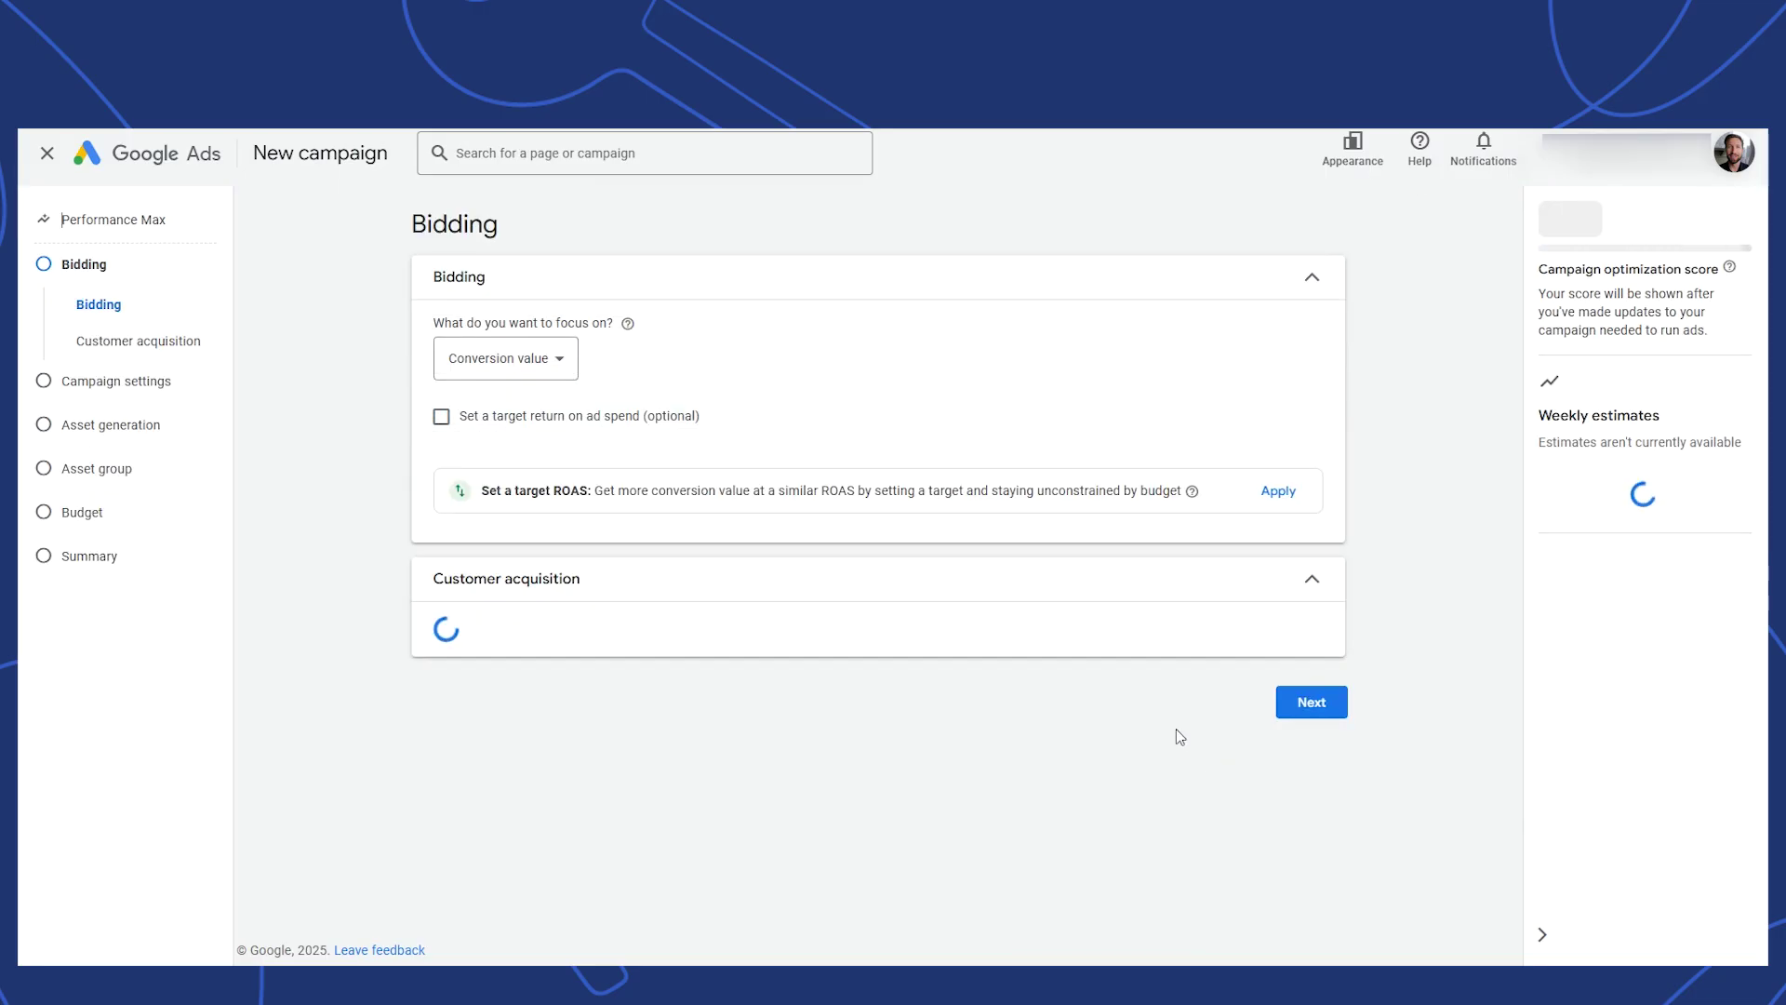
# Step: Set the bidding focus to Conversion value
pyautogui.click(528, 361)
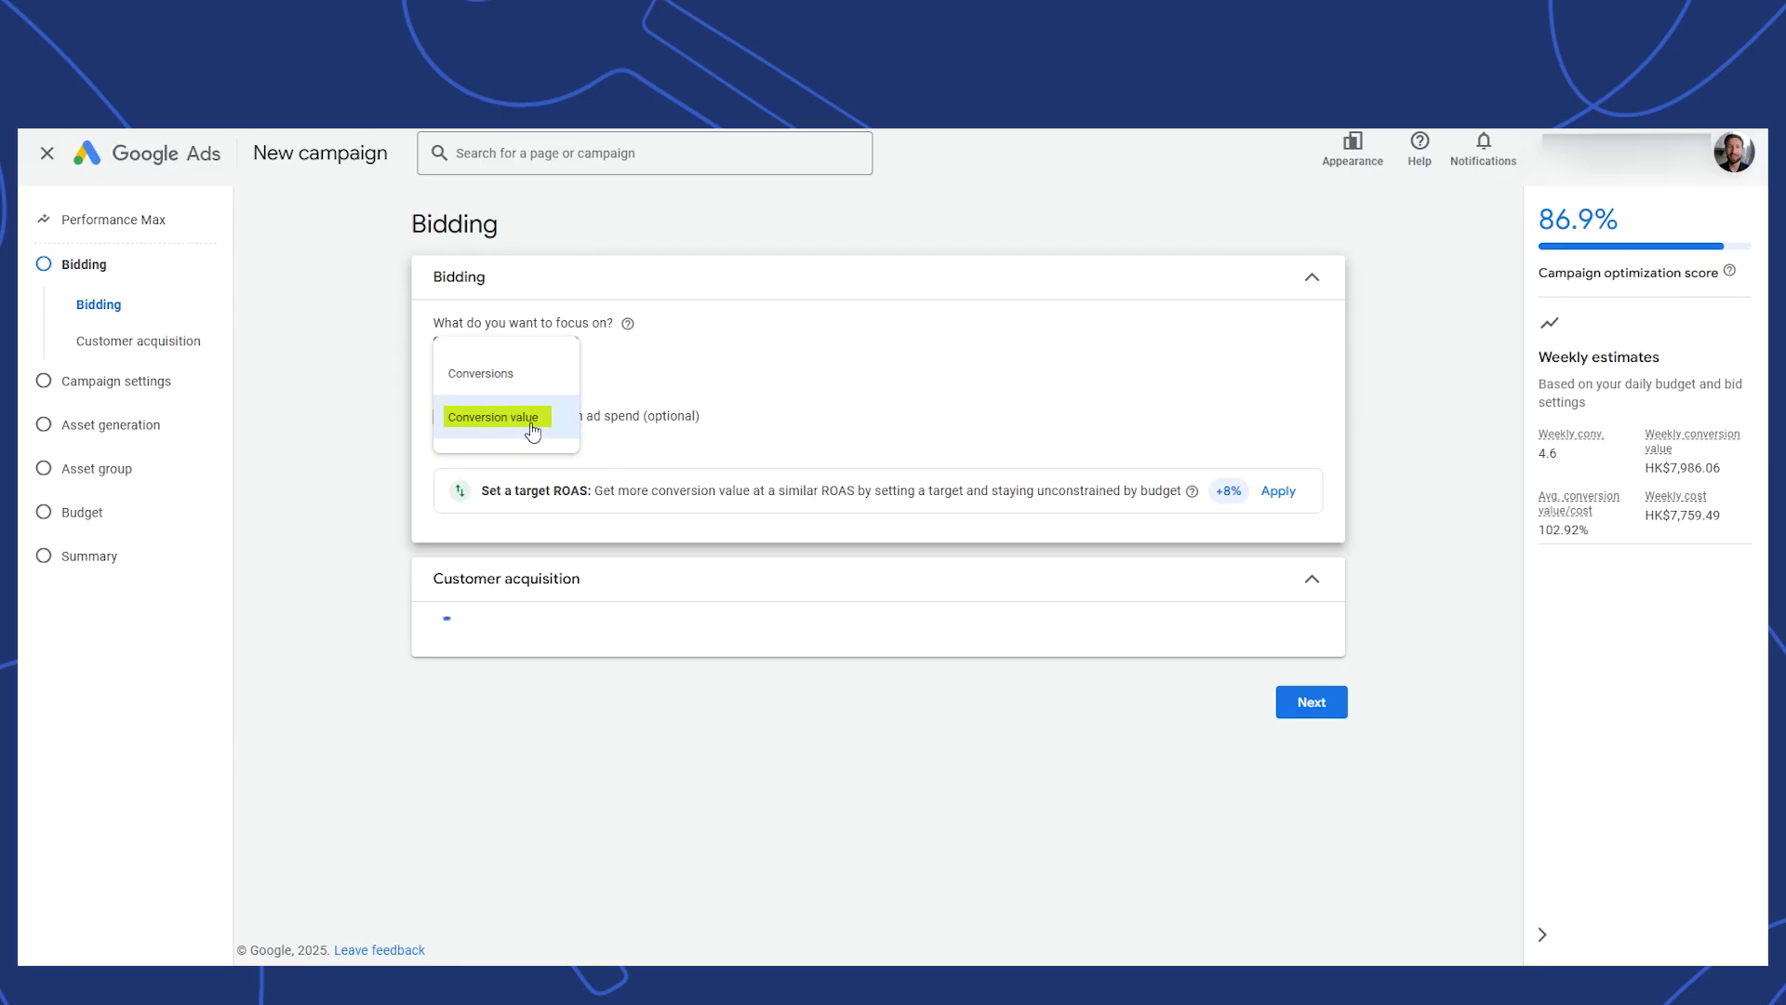
pyautogui.moveTo(532, 431)
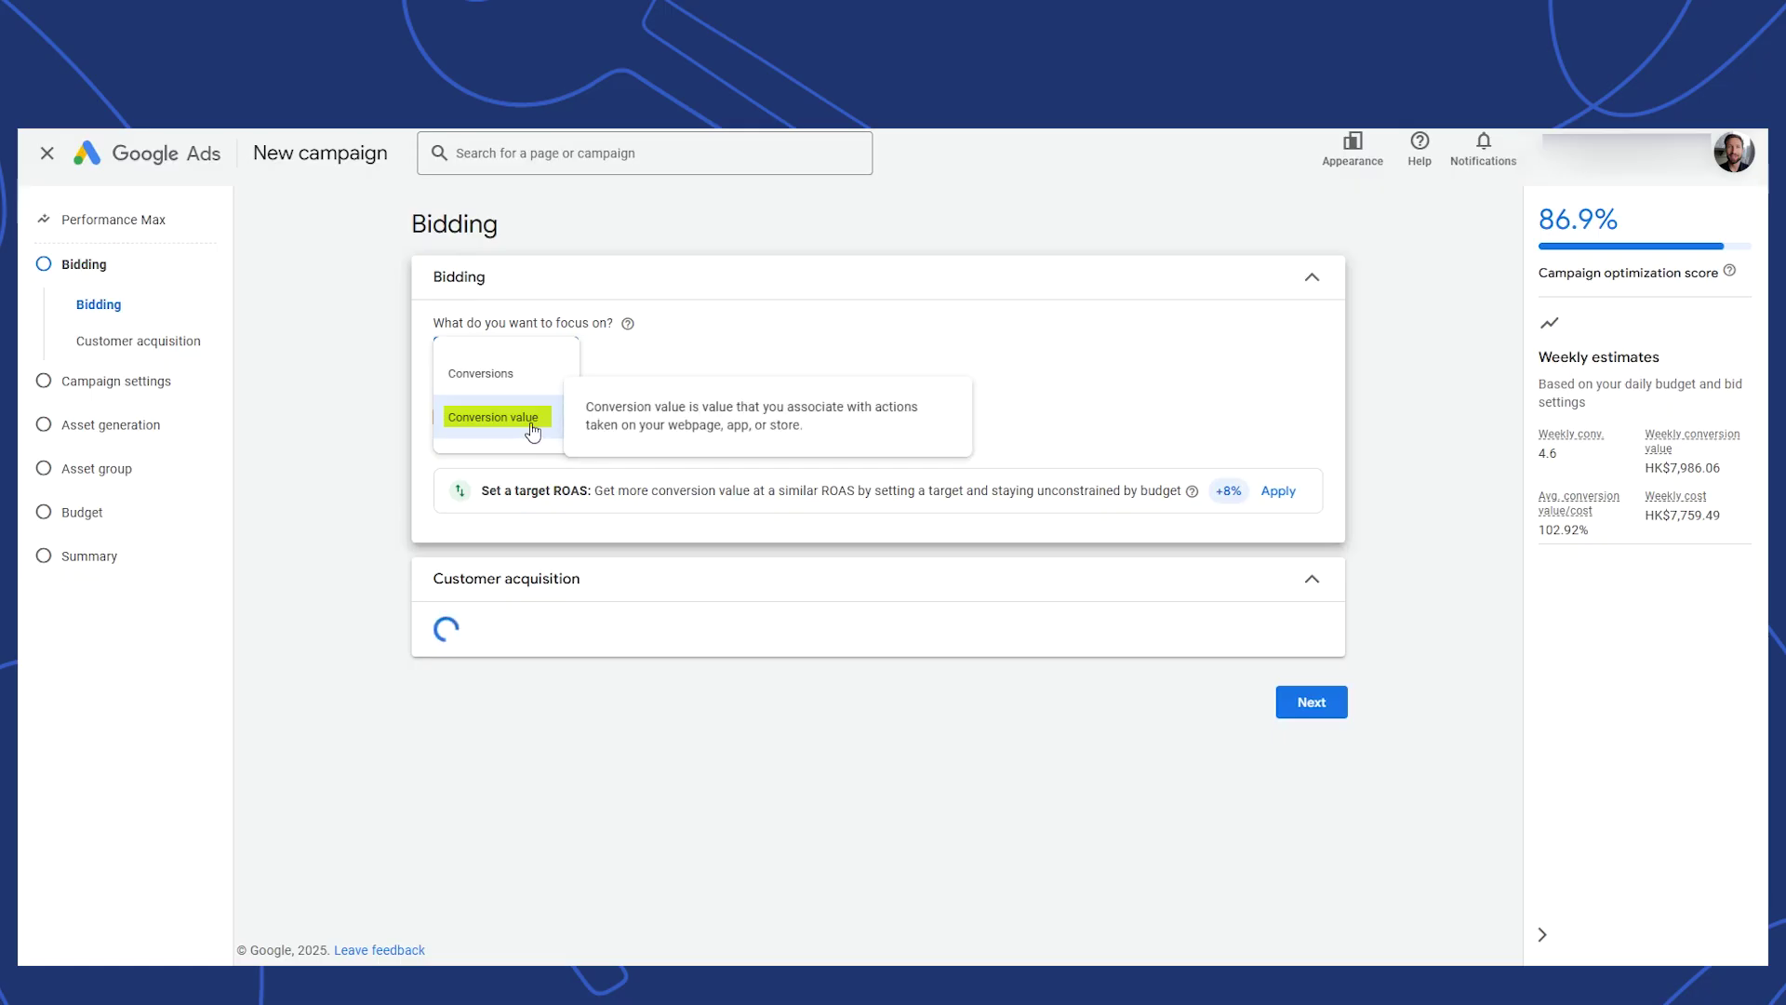
pyautogui.click(532, 428)
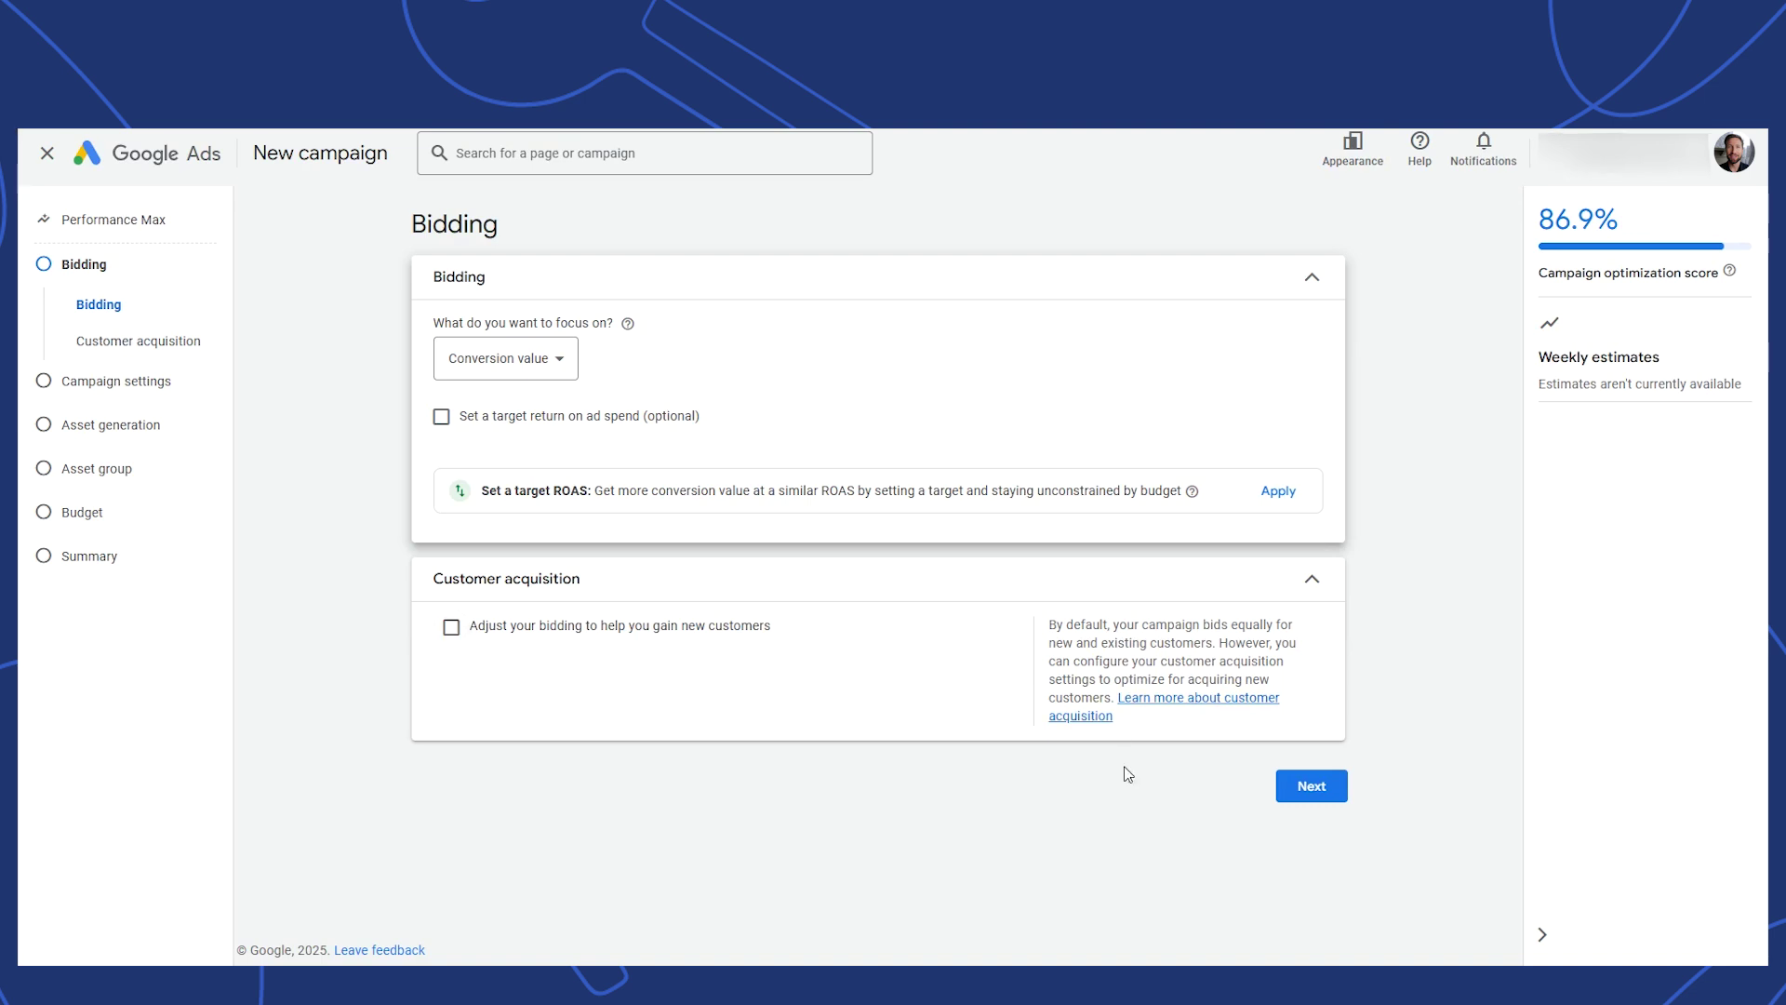
# Step: Target the campaign at the United States as its only location
pyautogui.click(1331, 791)
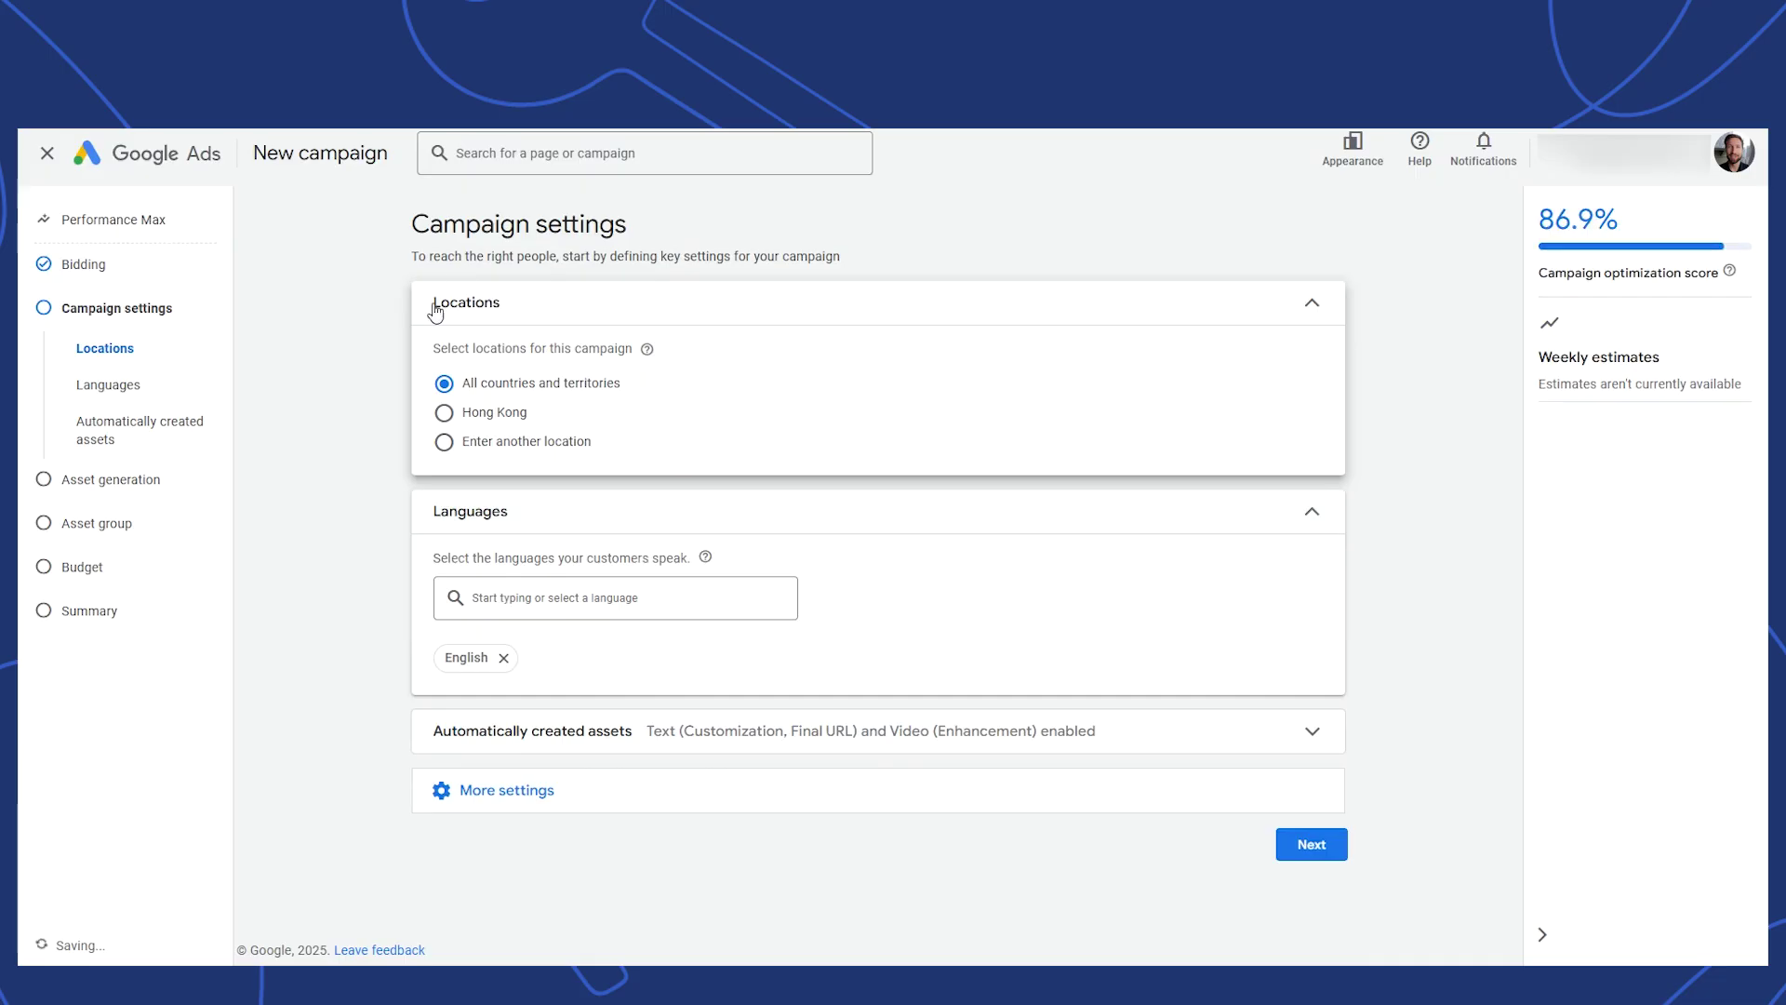
pyautogui.click(444, 442)
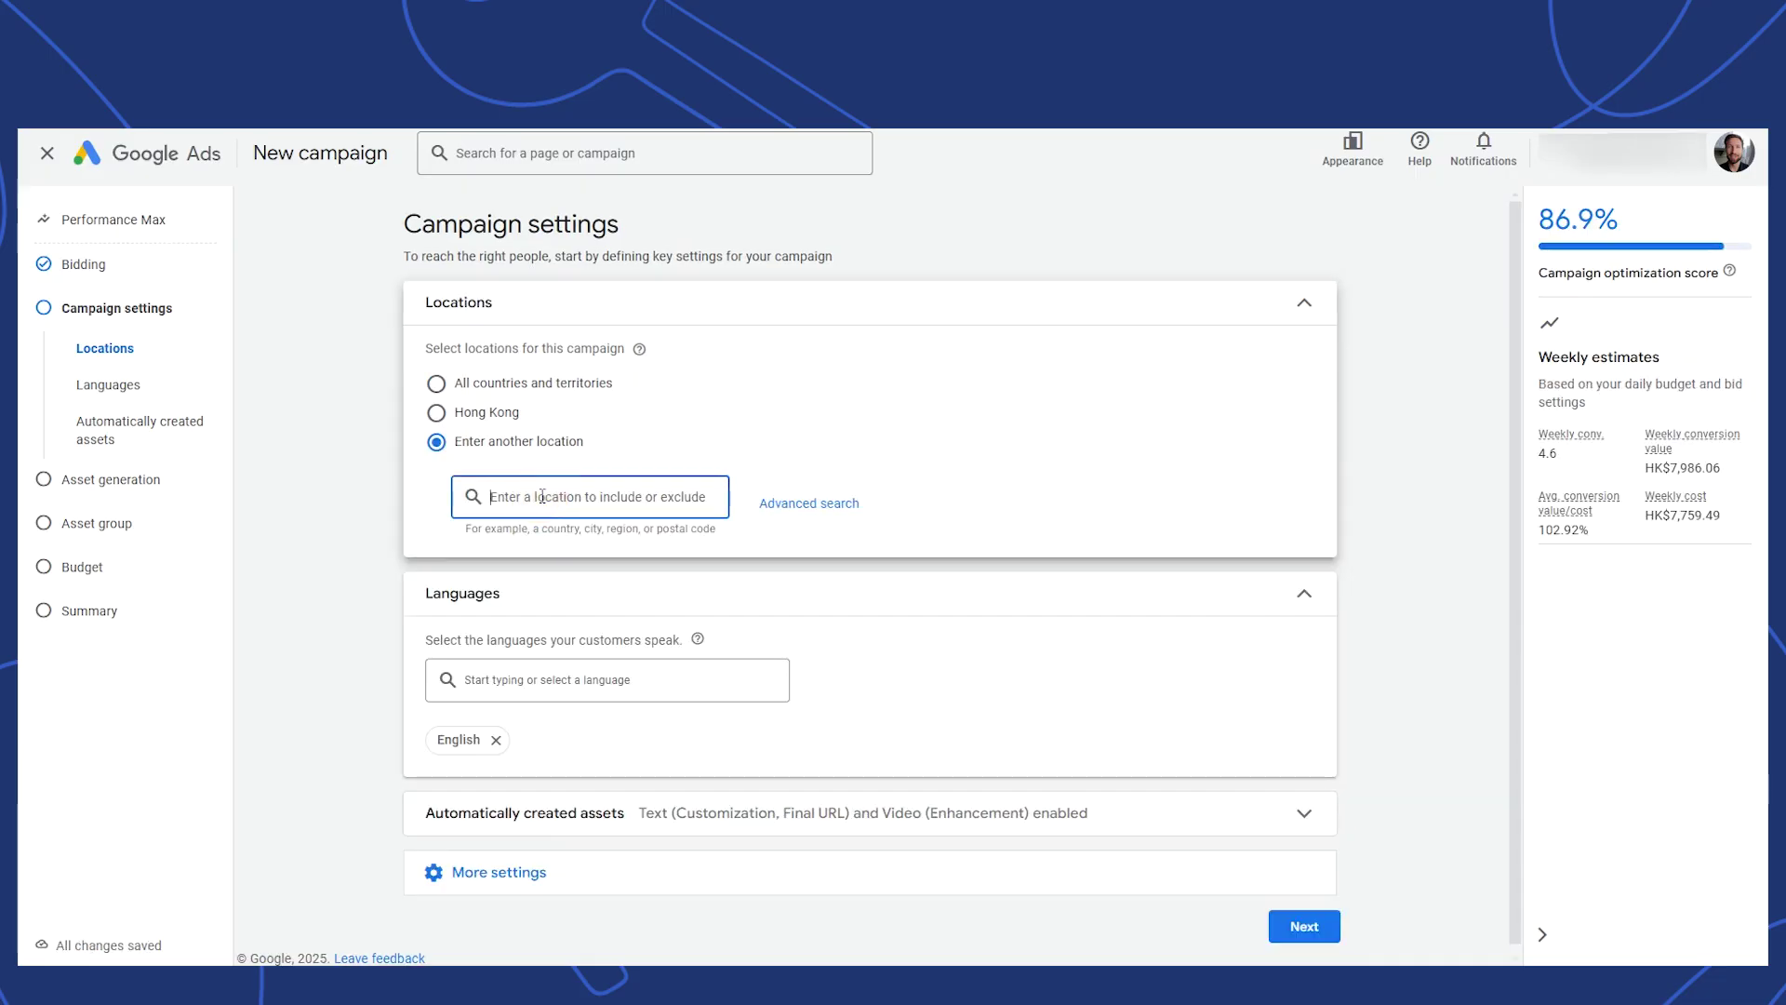
pyautogui.write('usa')
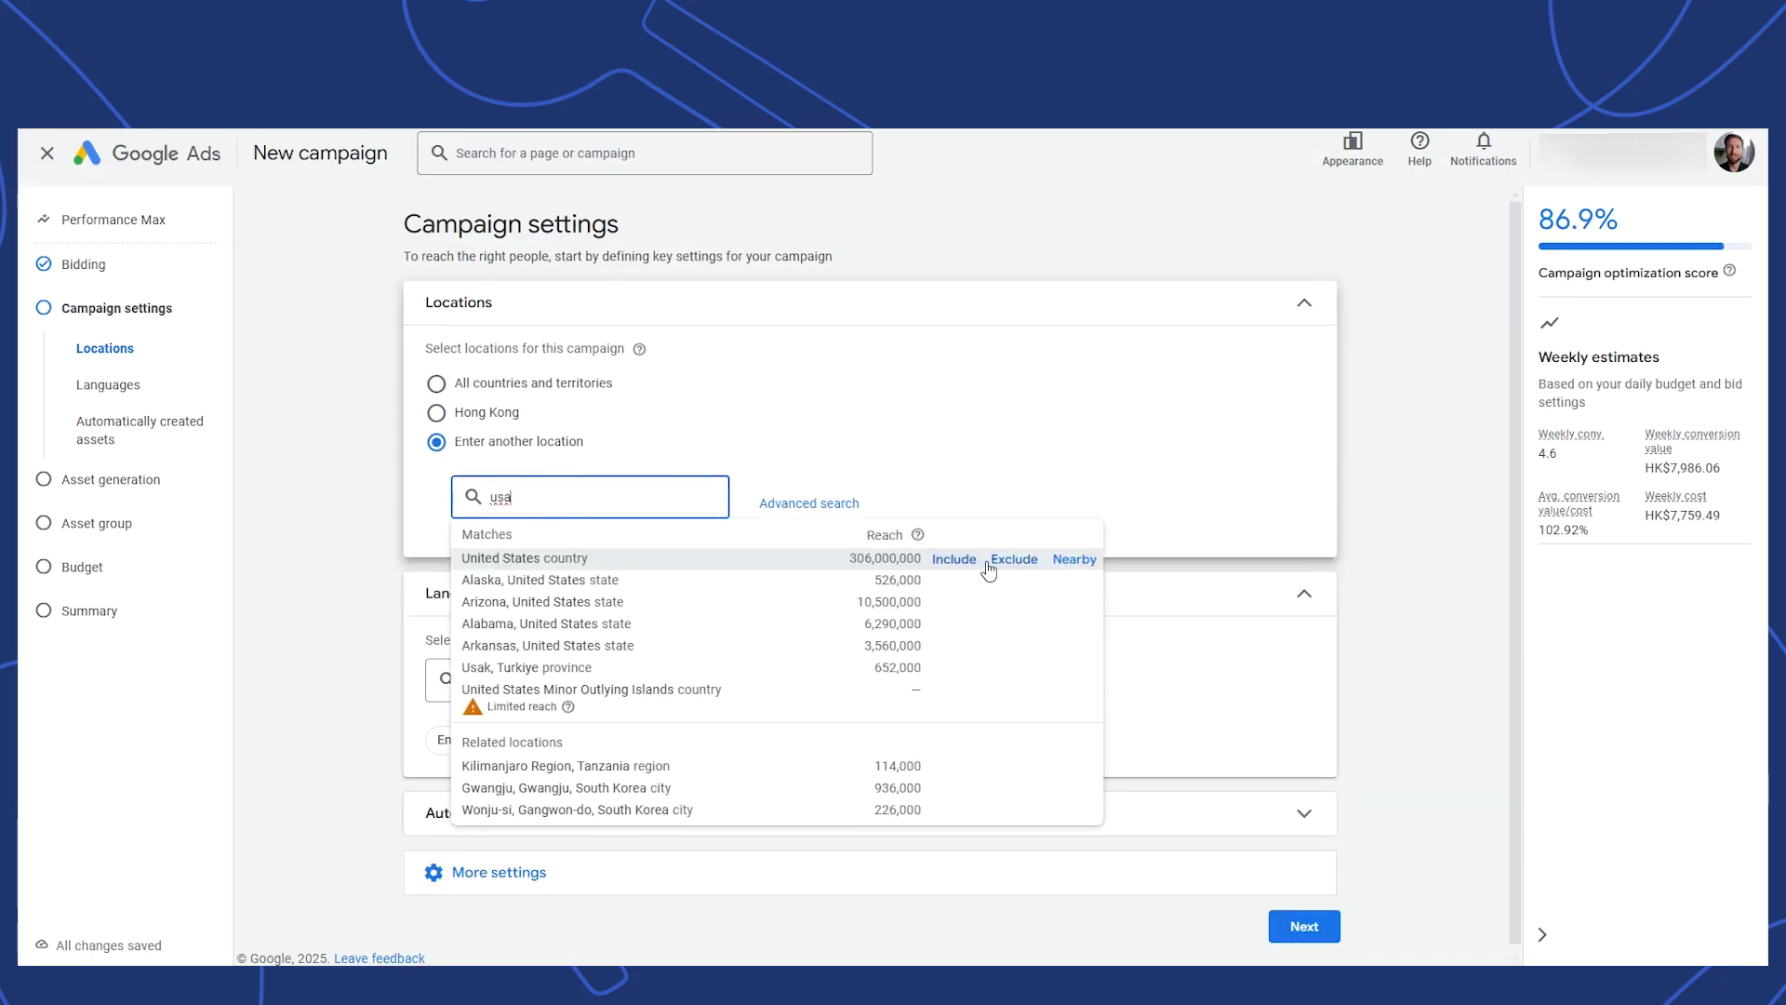
pyautogui.click(984, 559)
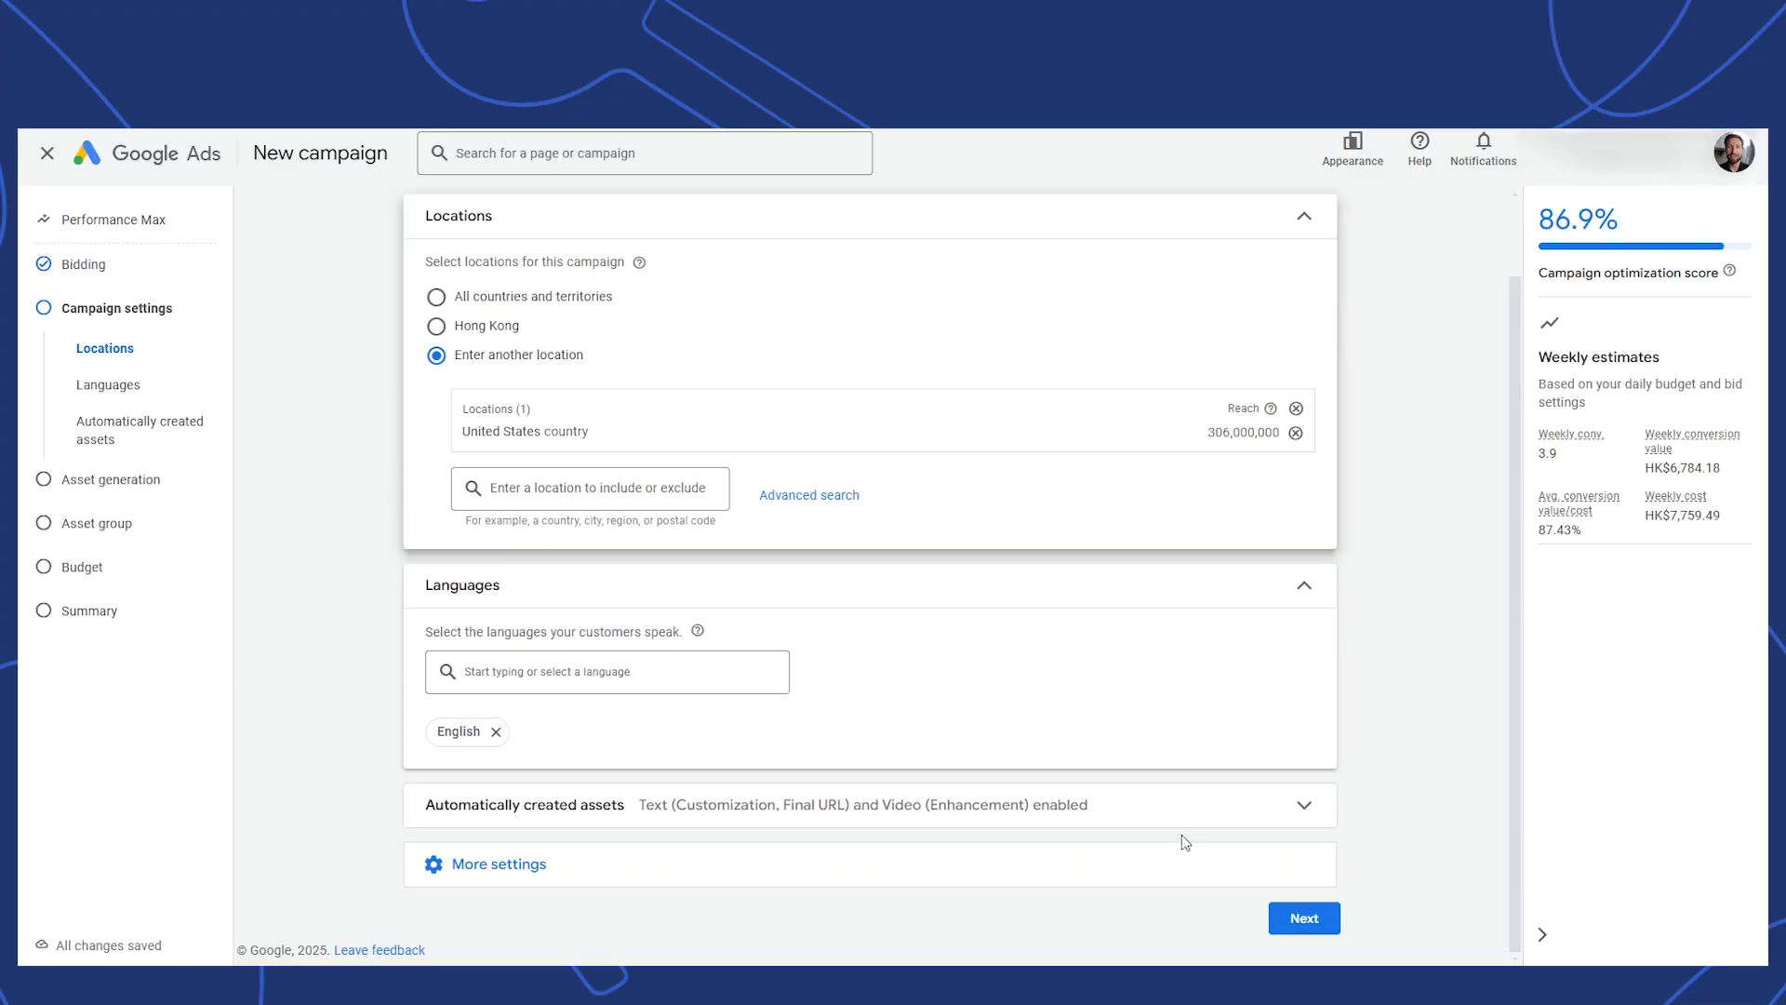
# Step: Expand the automatically created assets settings to show the text options
pyautogui.click(1258, 809)
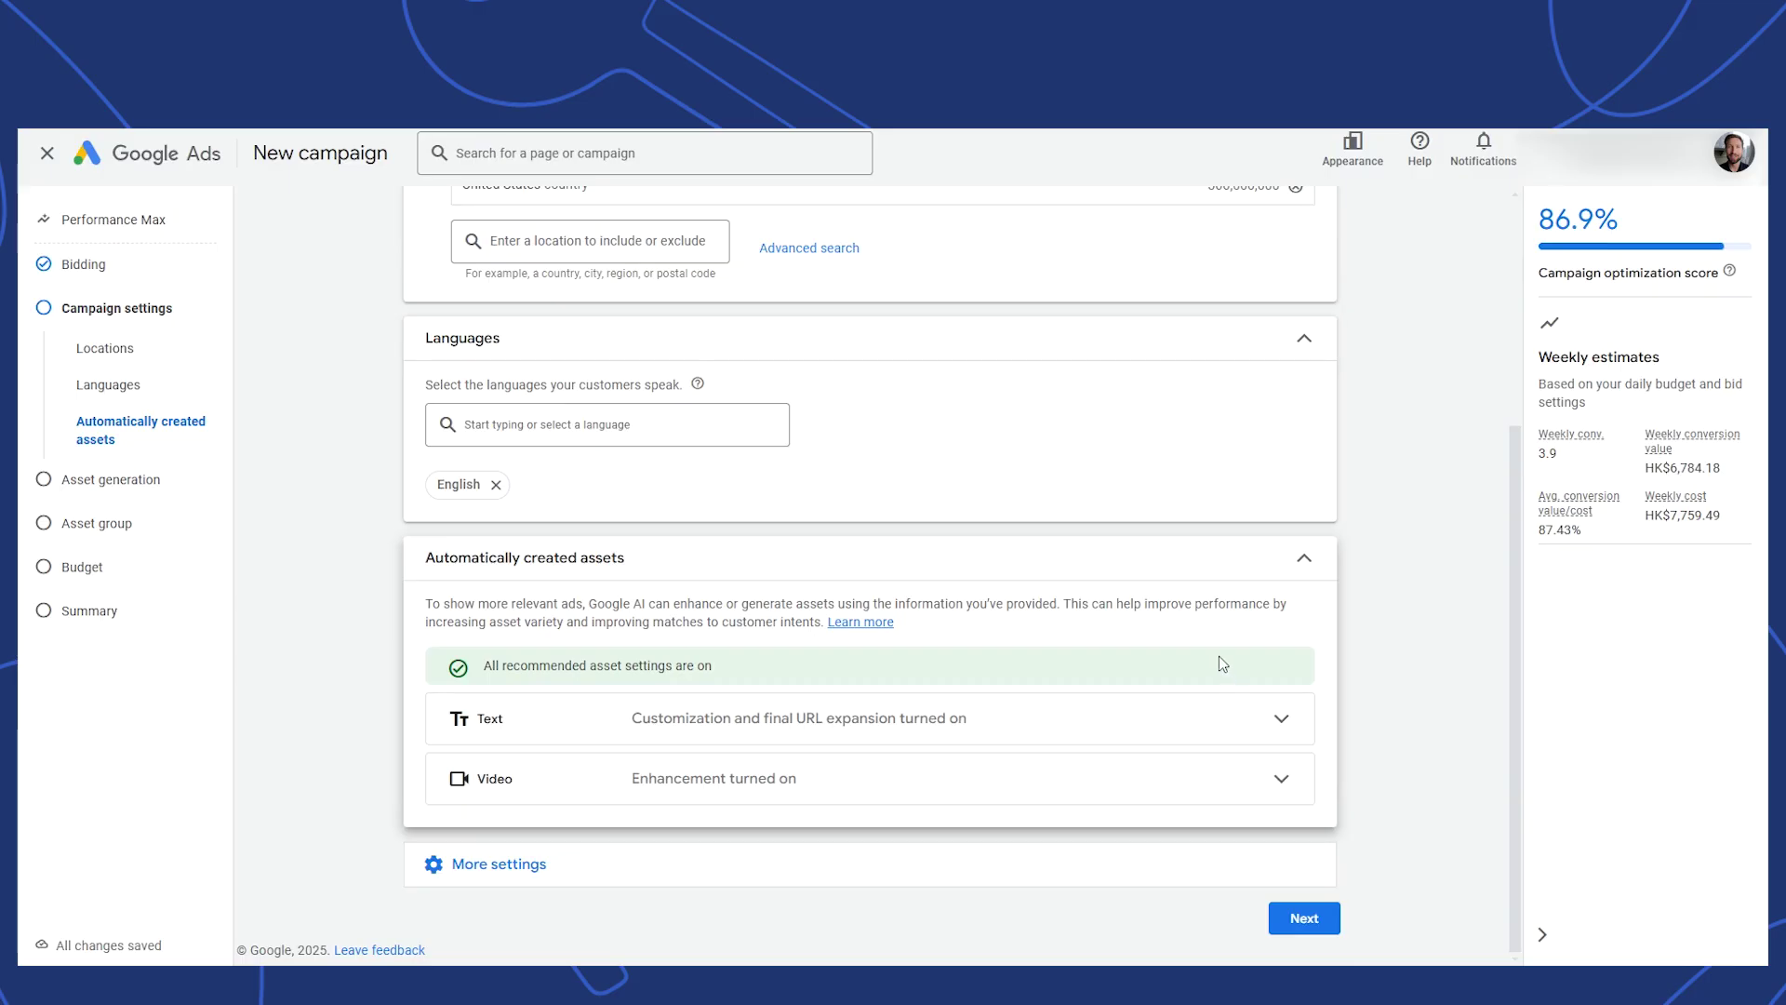
pyautogui.click(1281, 735)
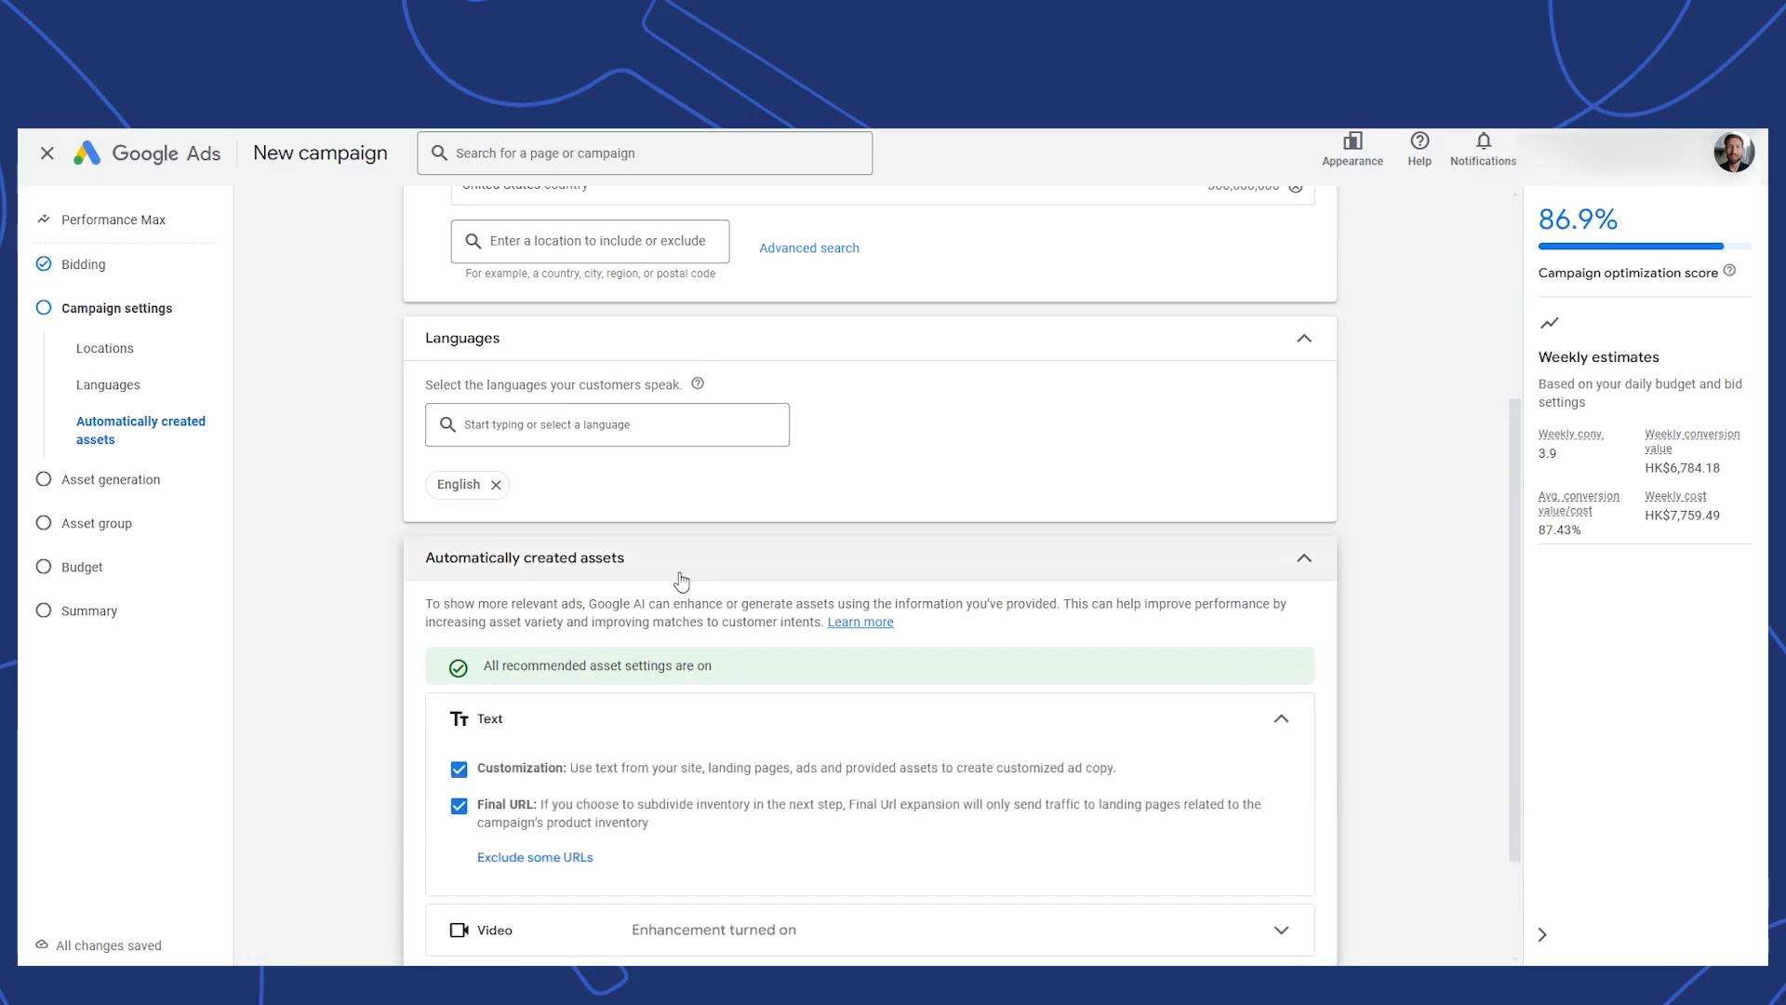
pyautogui.scroll(-2, 927, 754)
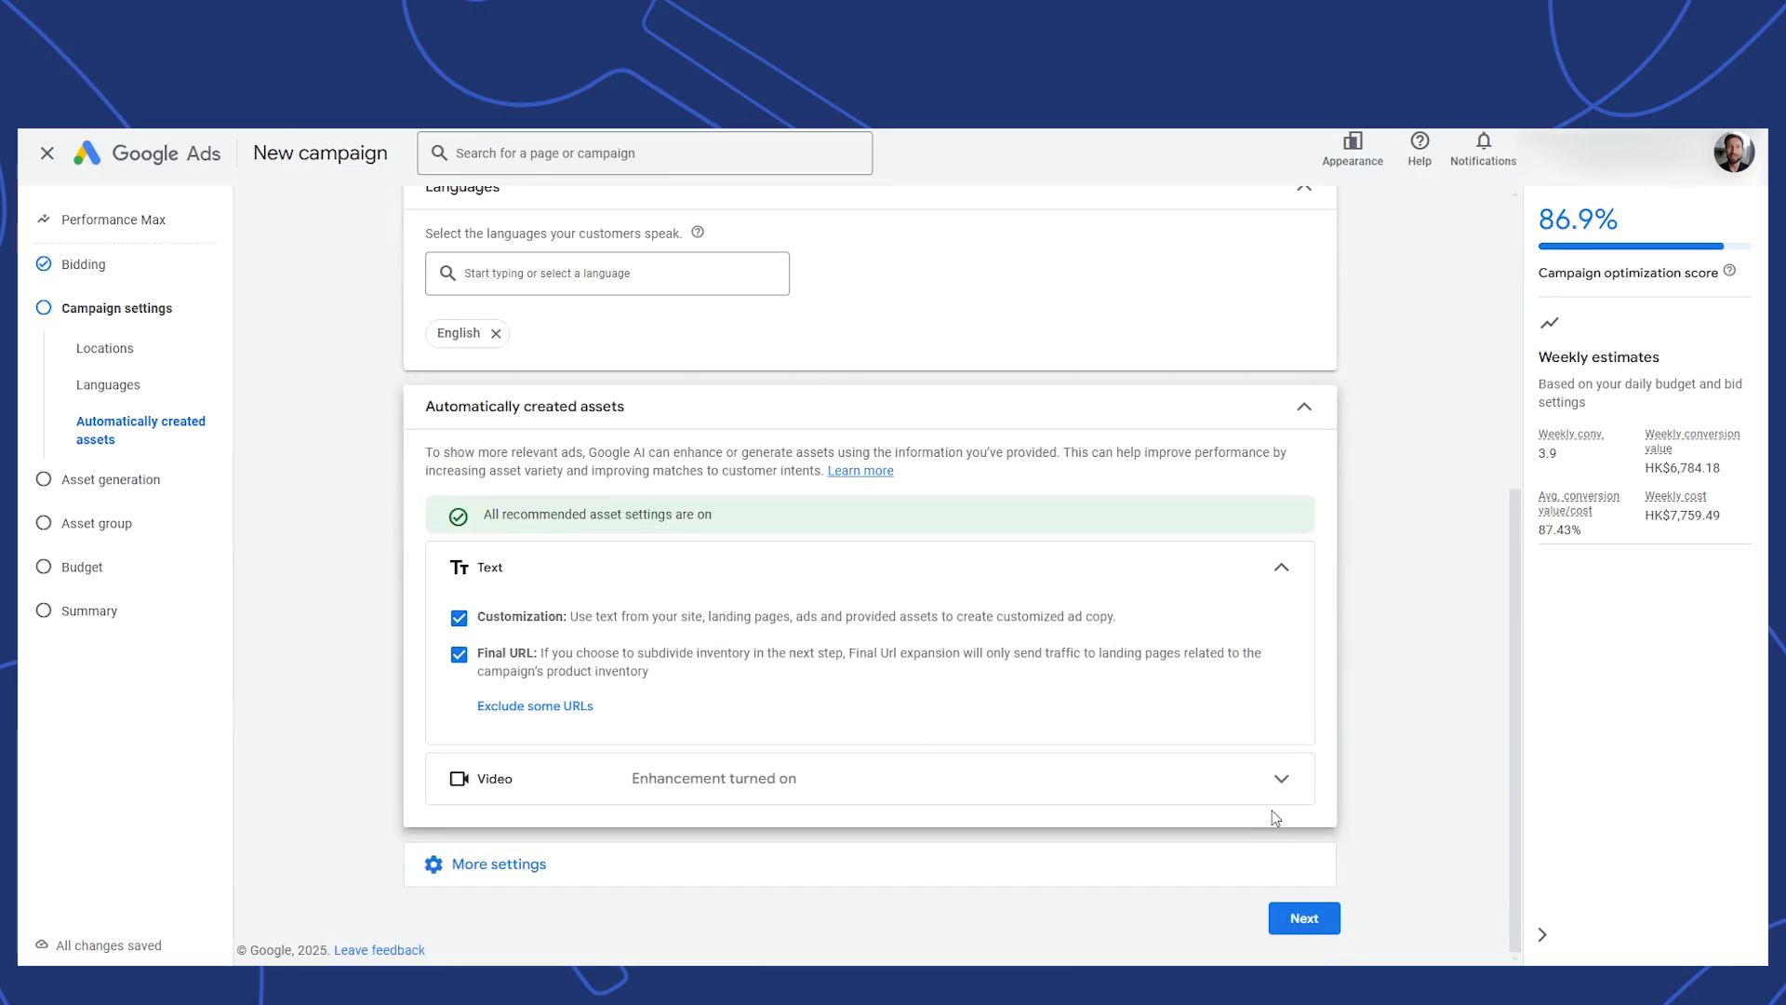
# Step: Review the Video and More settings options, keeping defaults: all-day ads from February 14, 2025, no end date
pyautogui.click(1270, 781)
pyautogui.scroll(-1, 1261, 749)
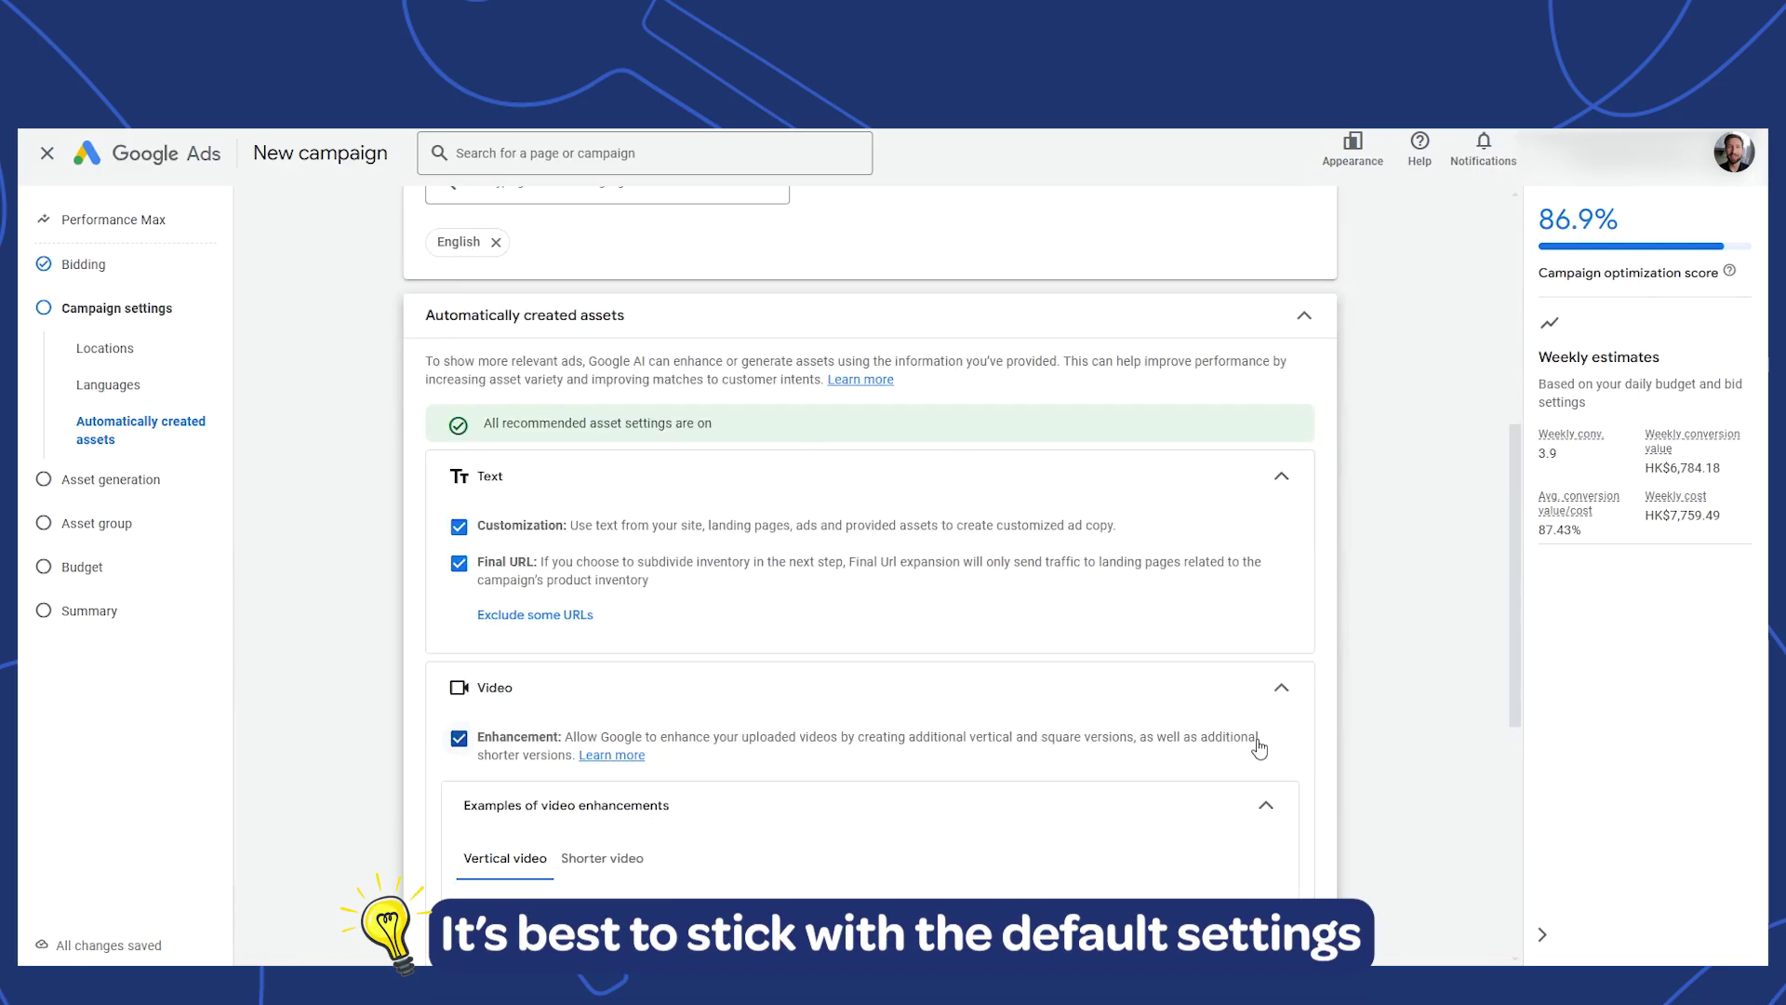
pyautogui.scroll(-1, 1260, 744)
pyautogui.scroll(2, 598, 523)
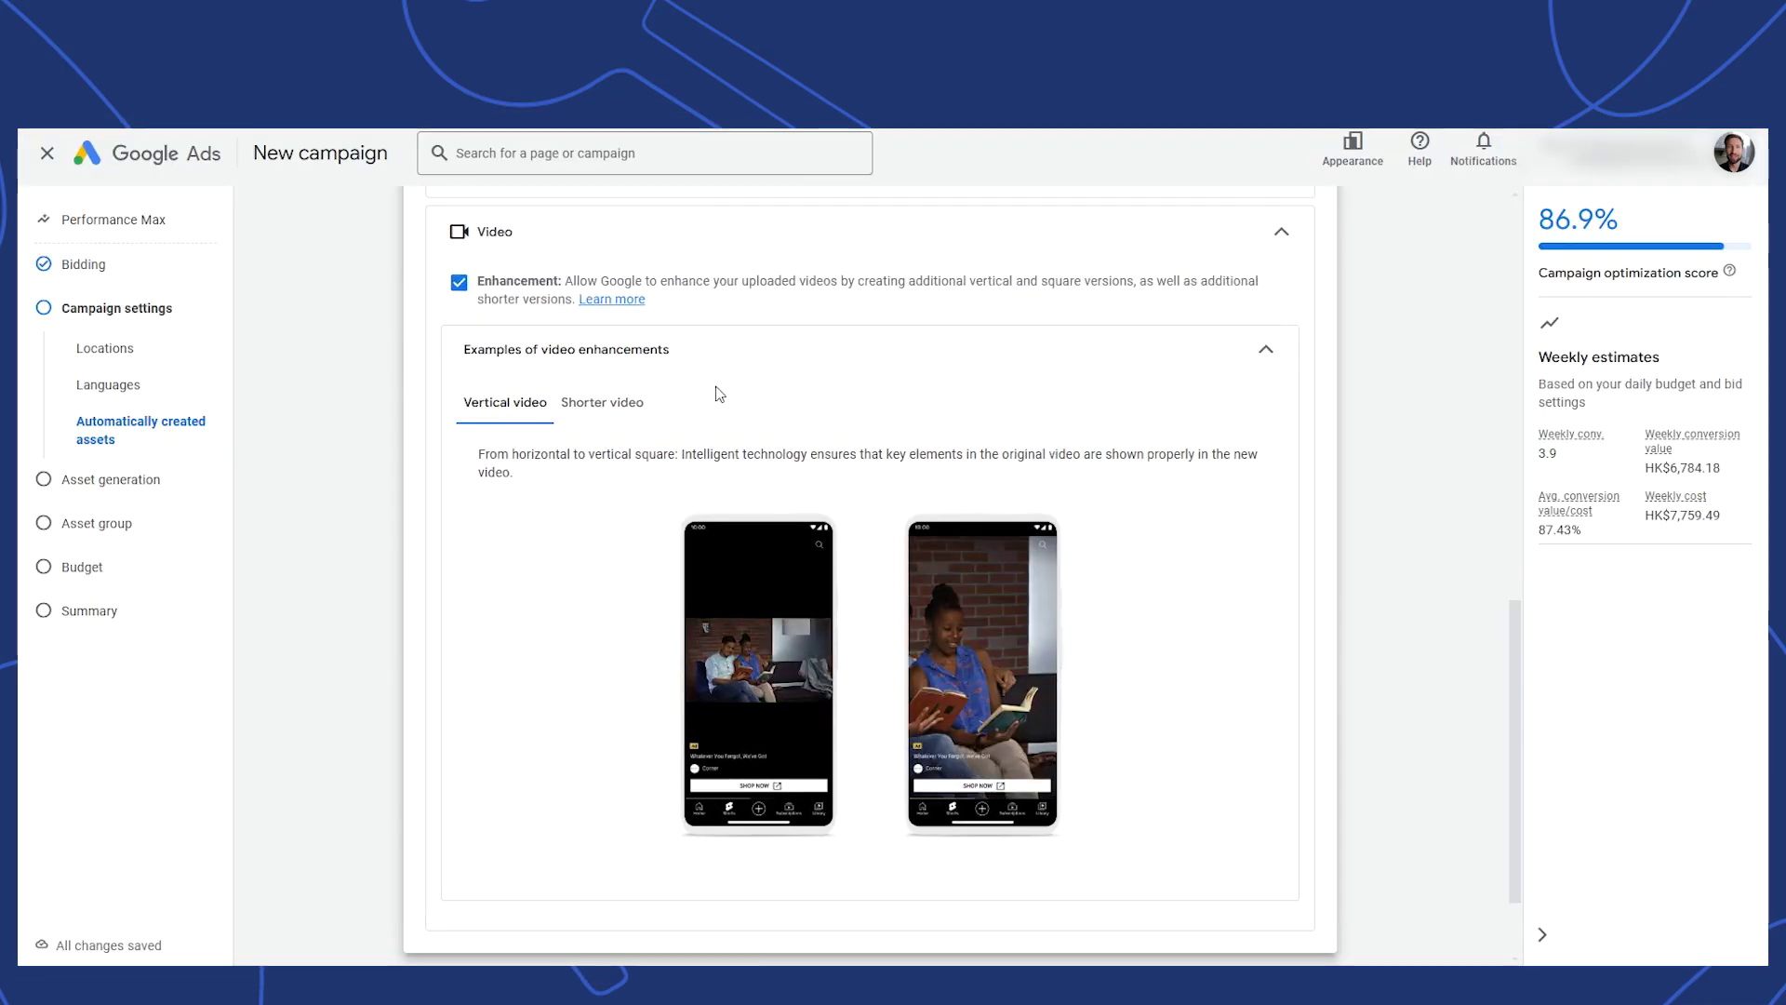
pyautogui.scroll(-1, 992, 442)
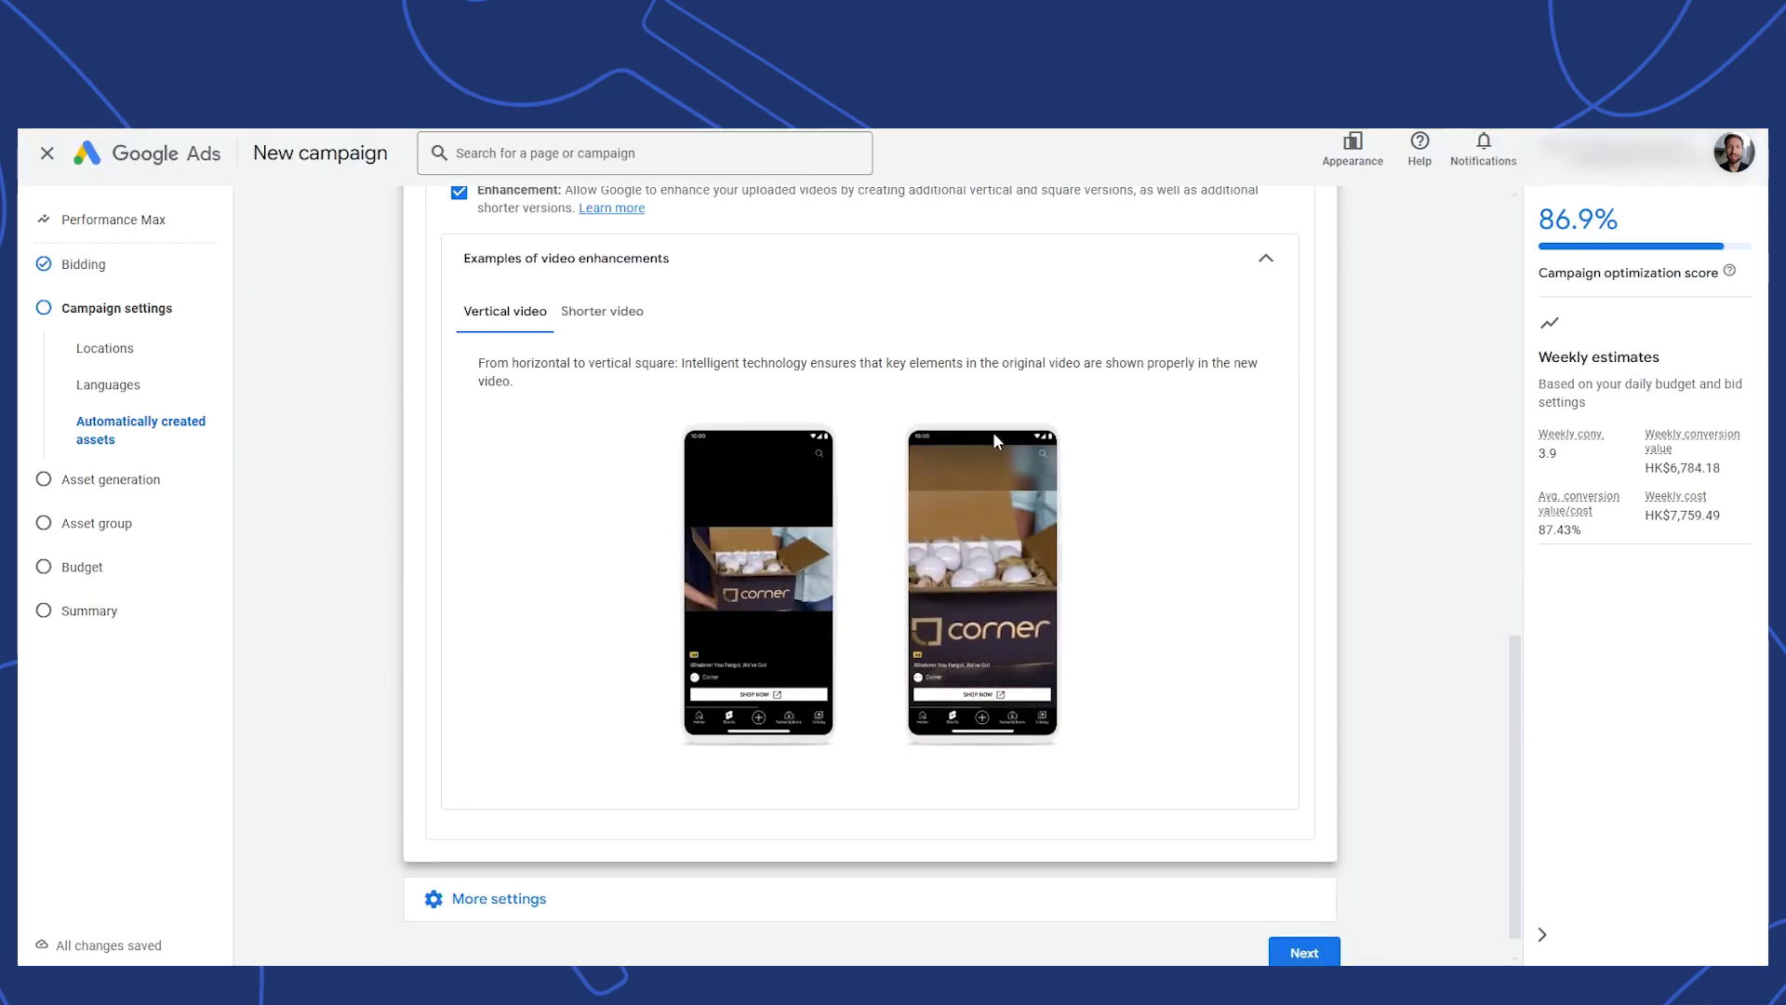
pyautogui.scroll(-1, 992, 432)
pyautogui.click(475, 863)
pyautogui.scroll(-3, 598, 790)
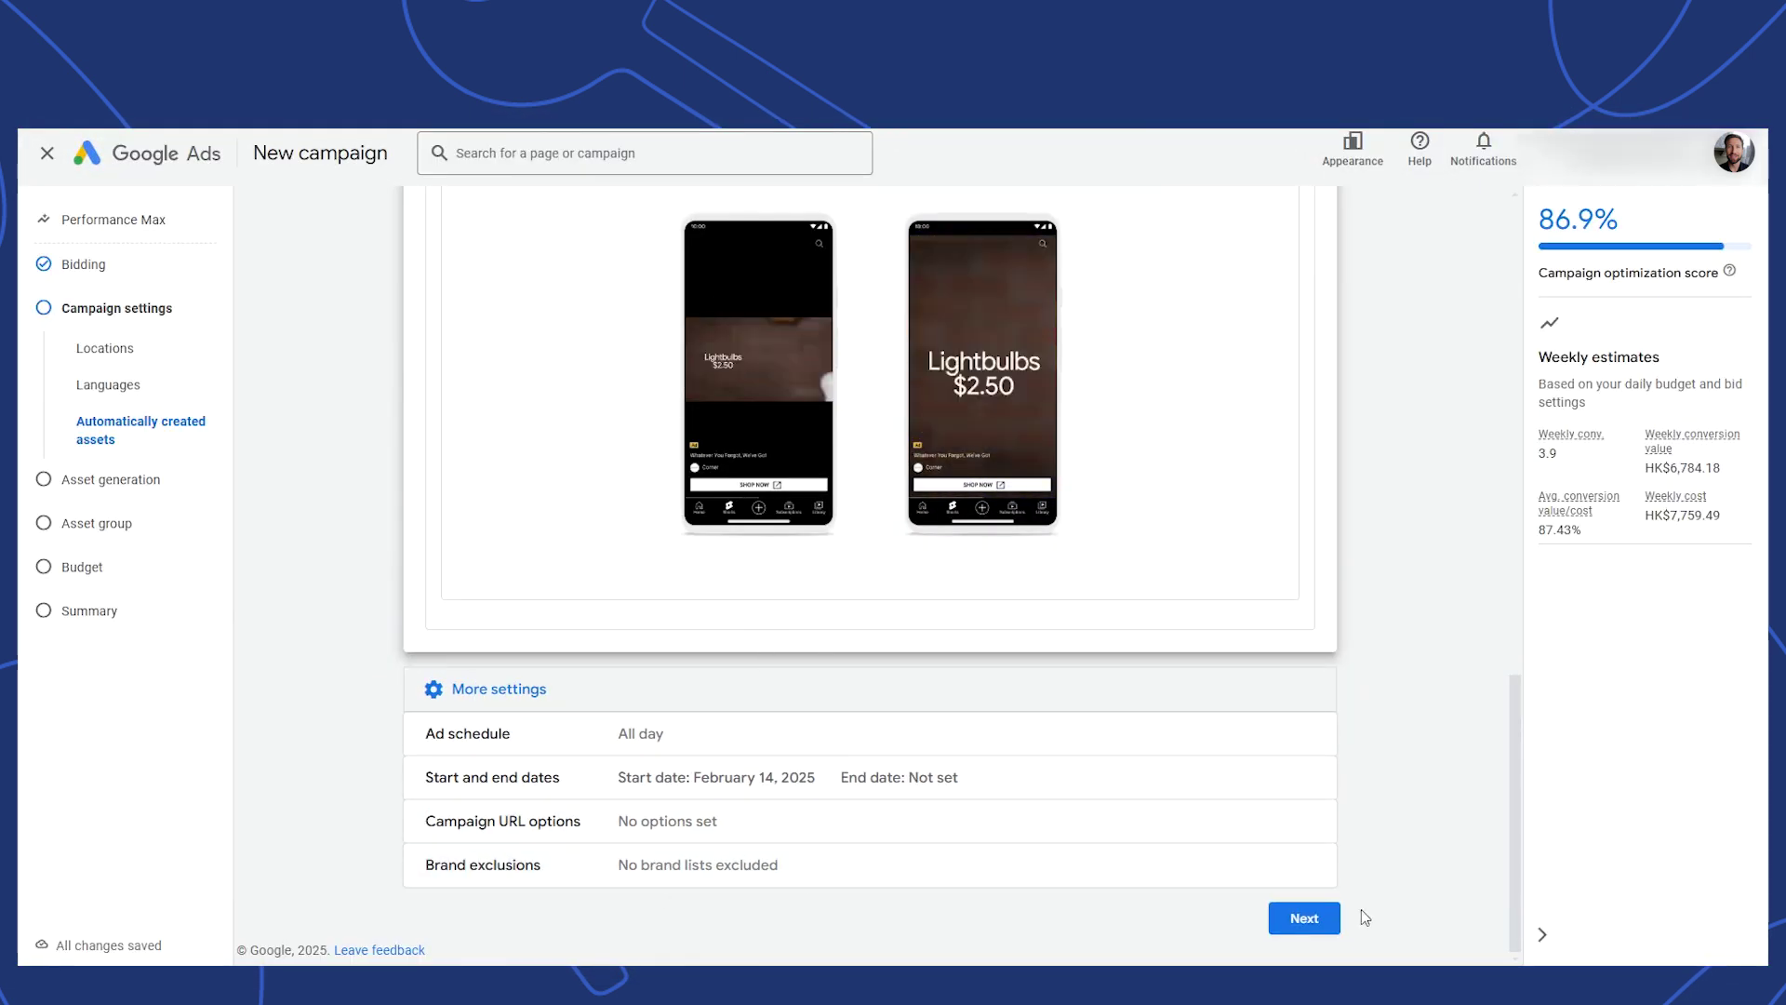
# Step: Advance to Asset generation and review the five prefilled product categories
pyautogui.click(1306, 917)
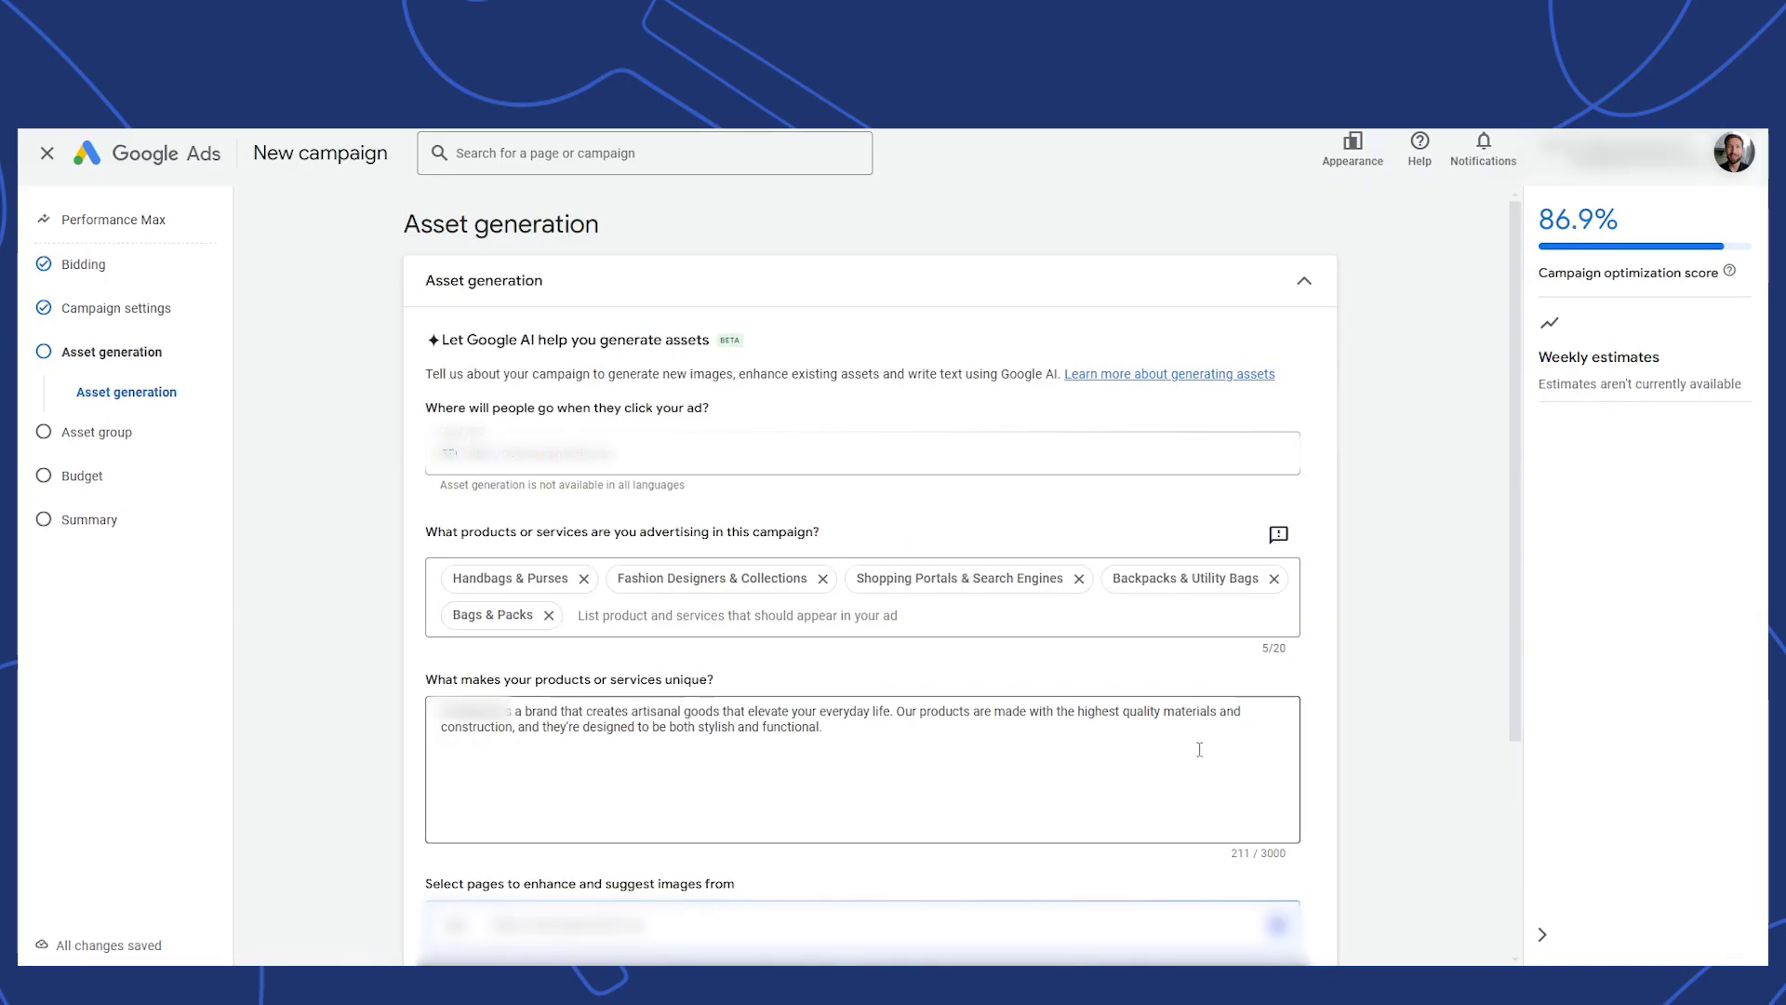
pyautogui.scroll(-3, 1199, 749)
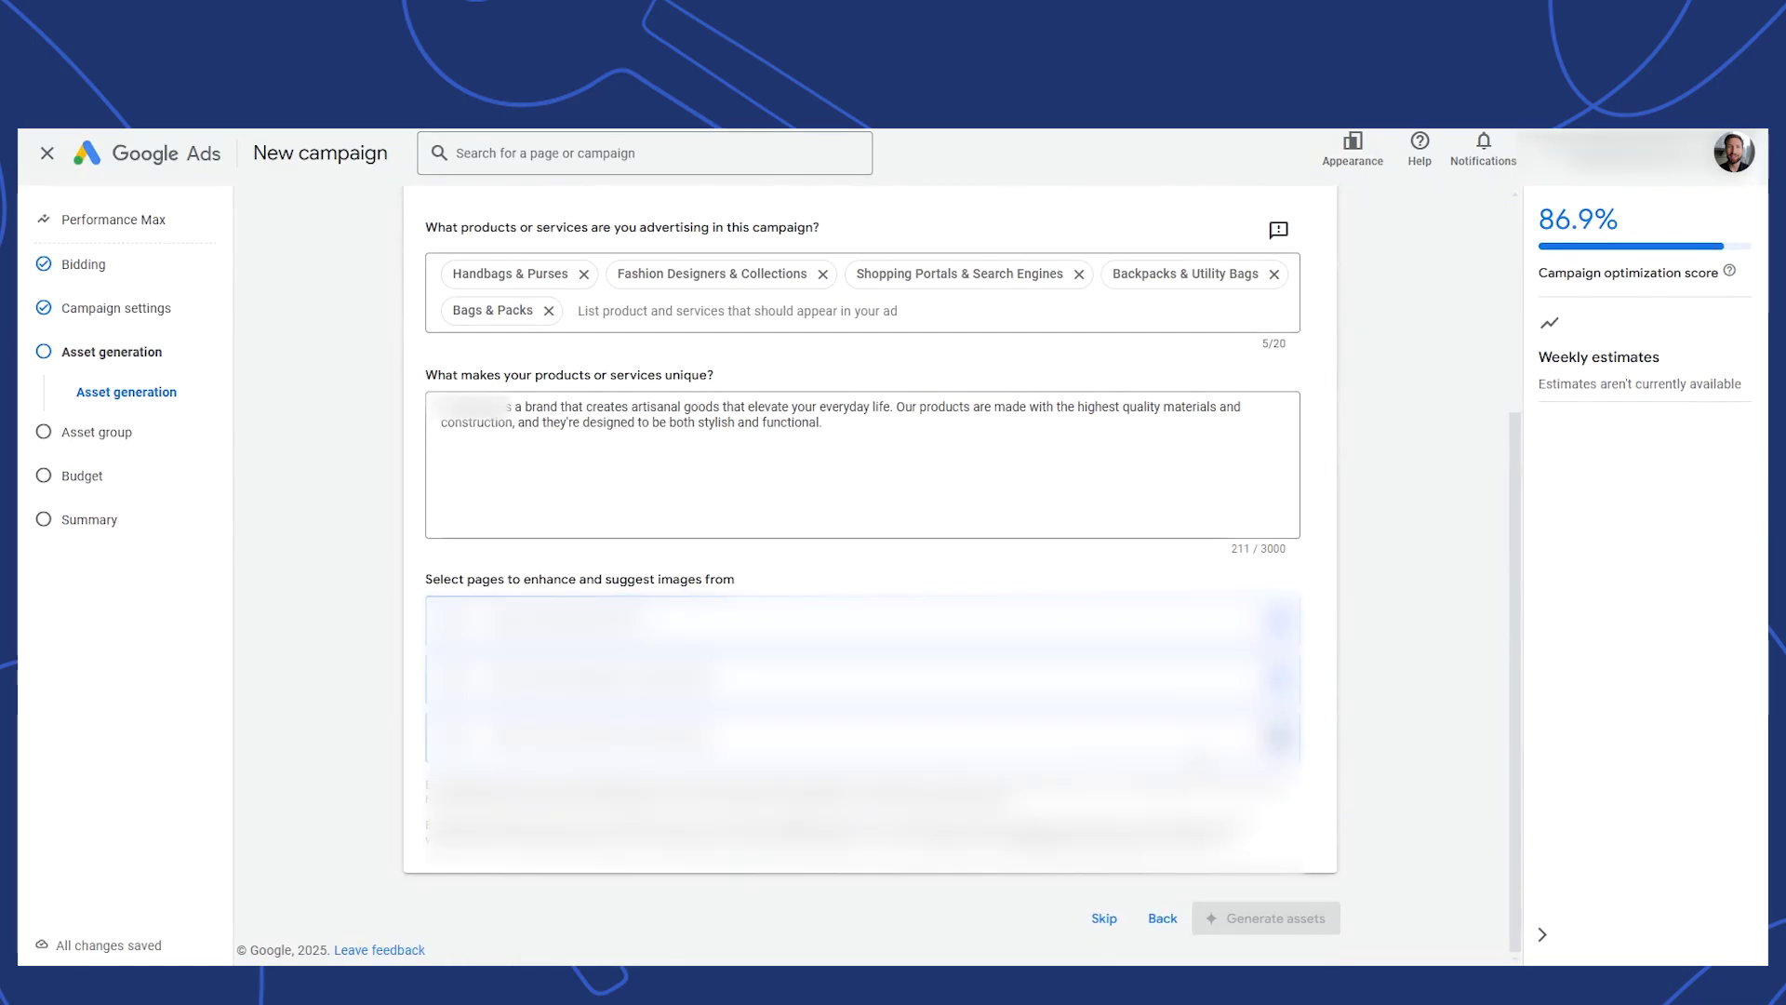
pyautogui.scroll(3, 1199, 749)
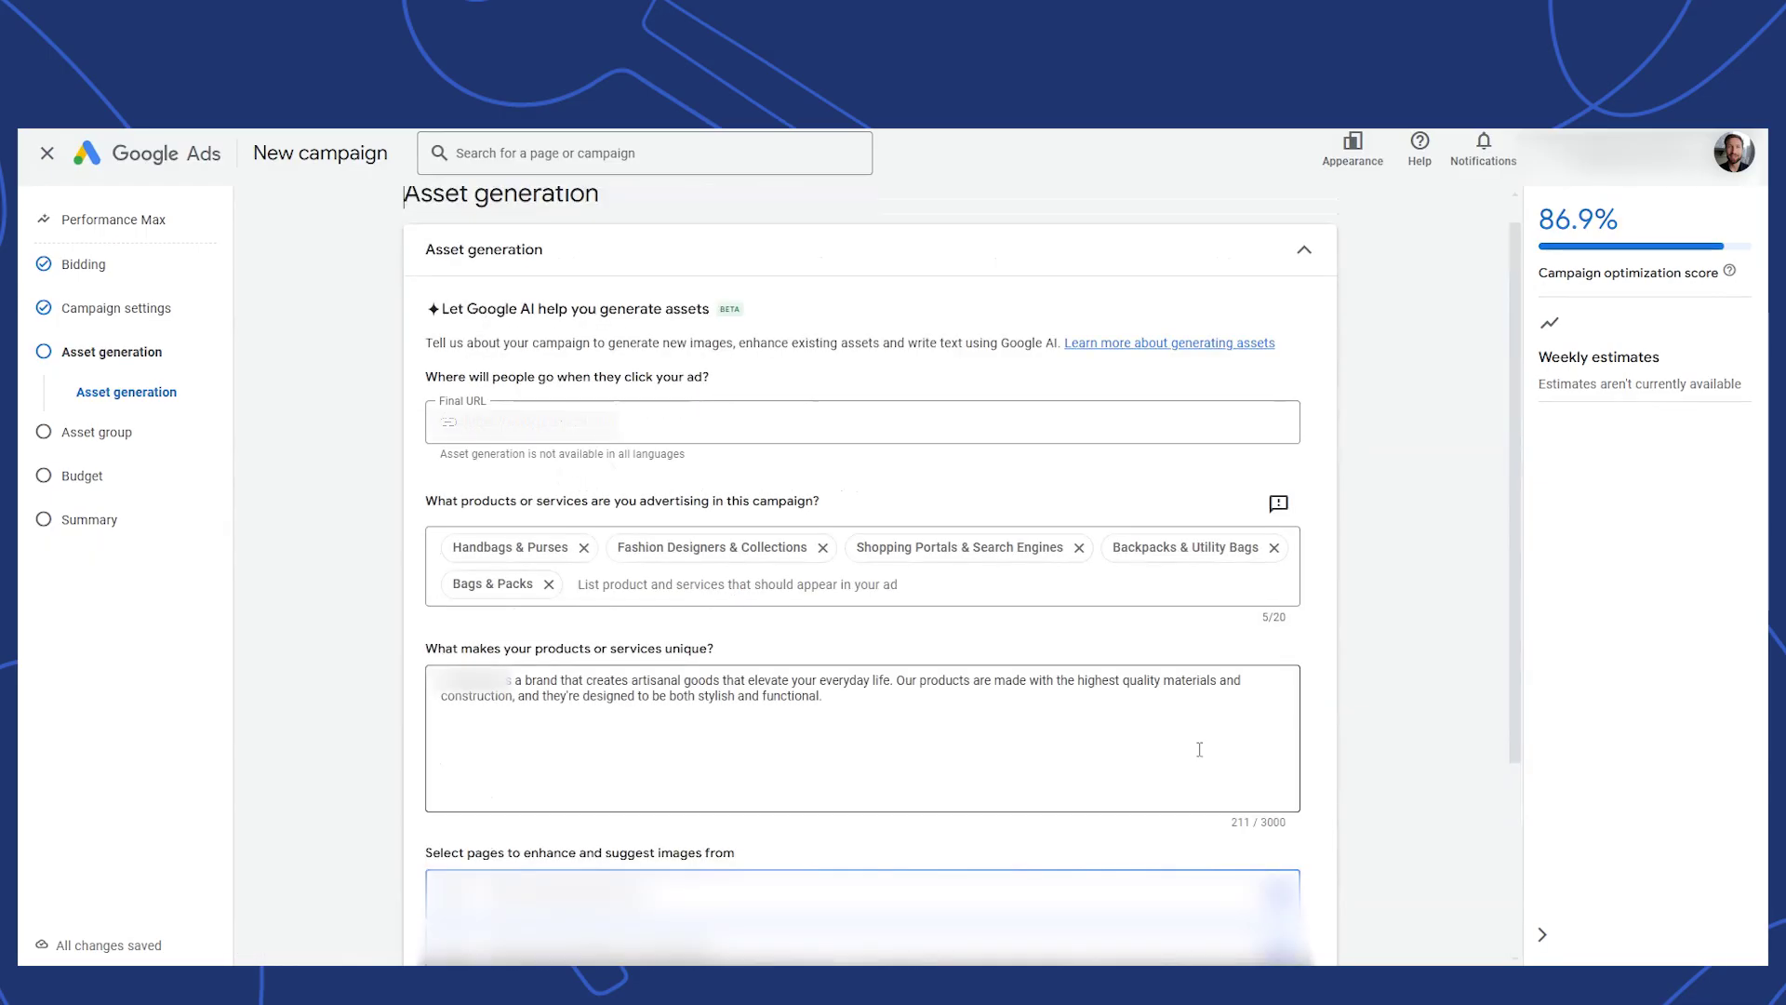
pyautogui.scroll(1, 1160, 722)
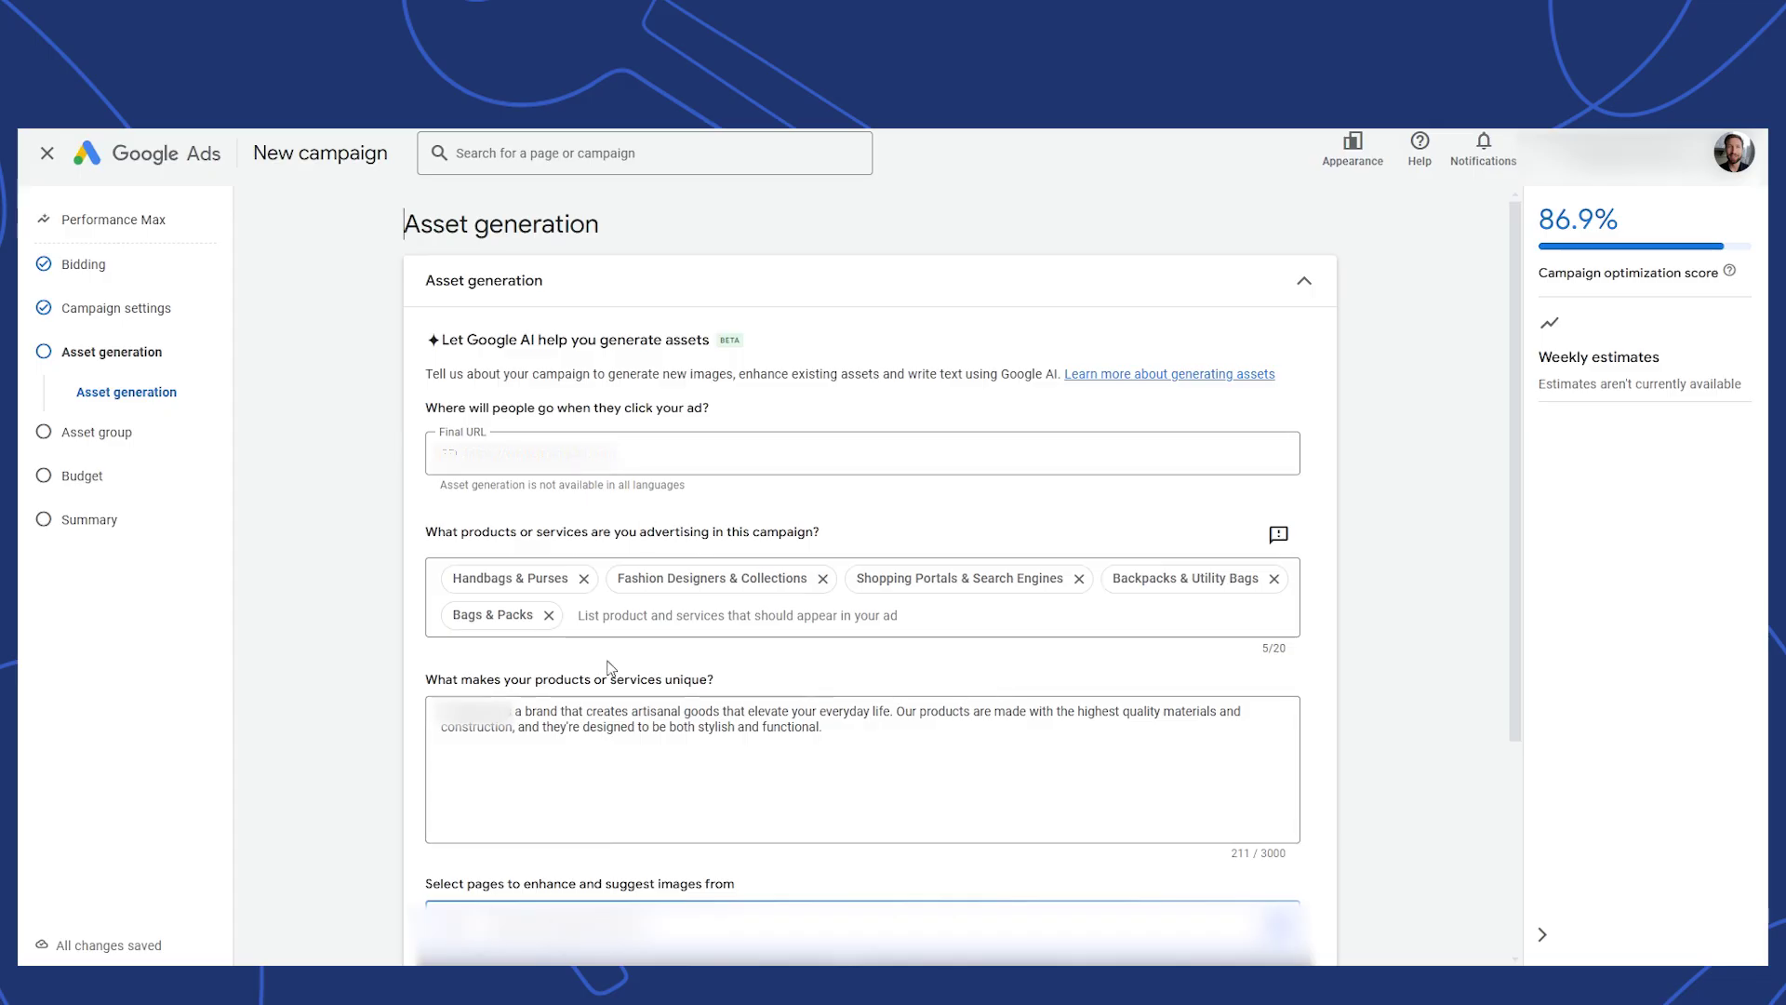
# Step: Select the brand name within the prefilled product description
pyautogui.click(435, 709)
pyautogui.doubleClick(474, 711)
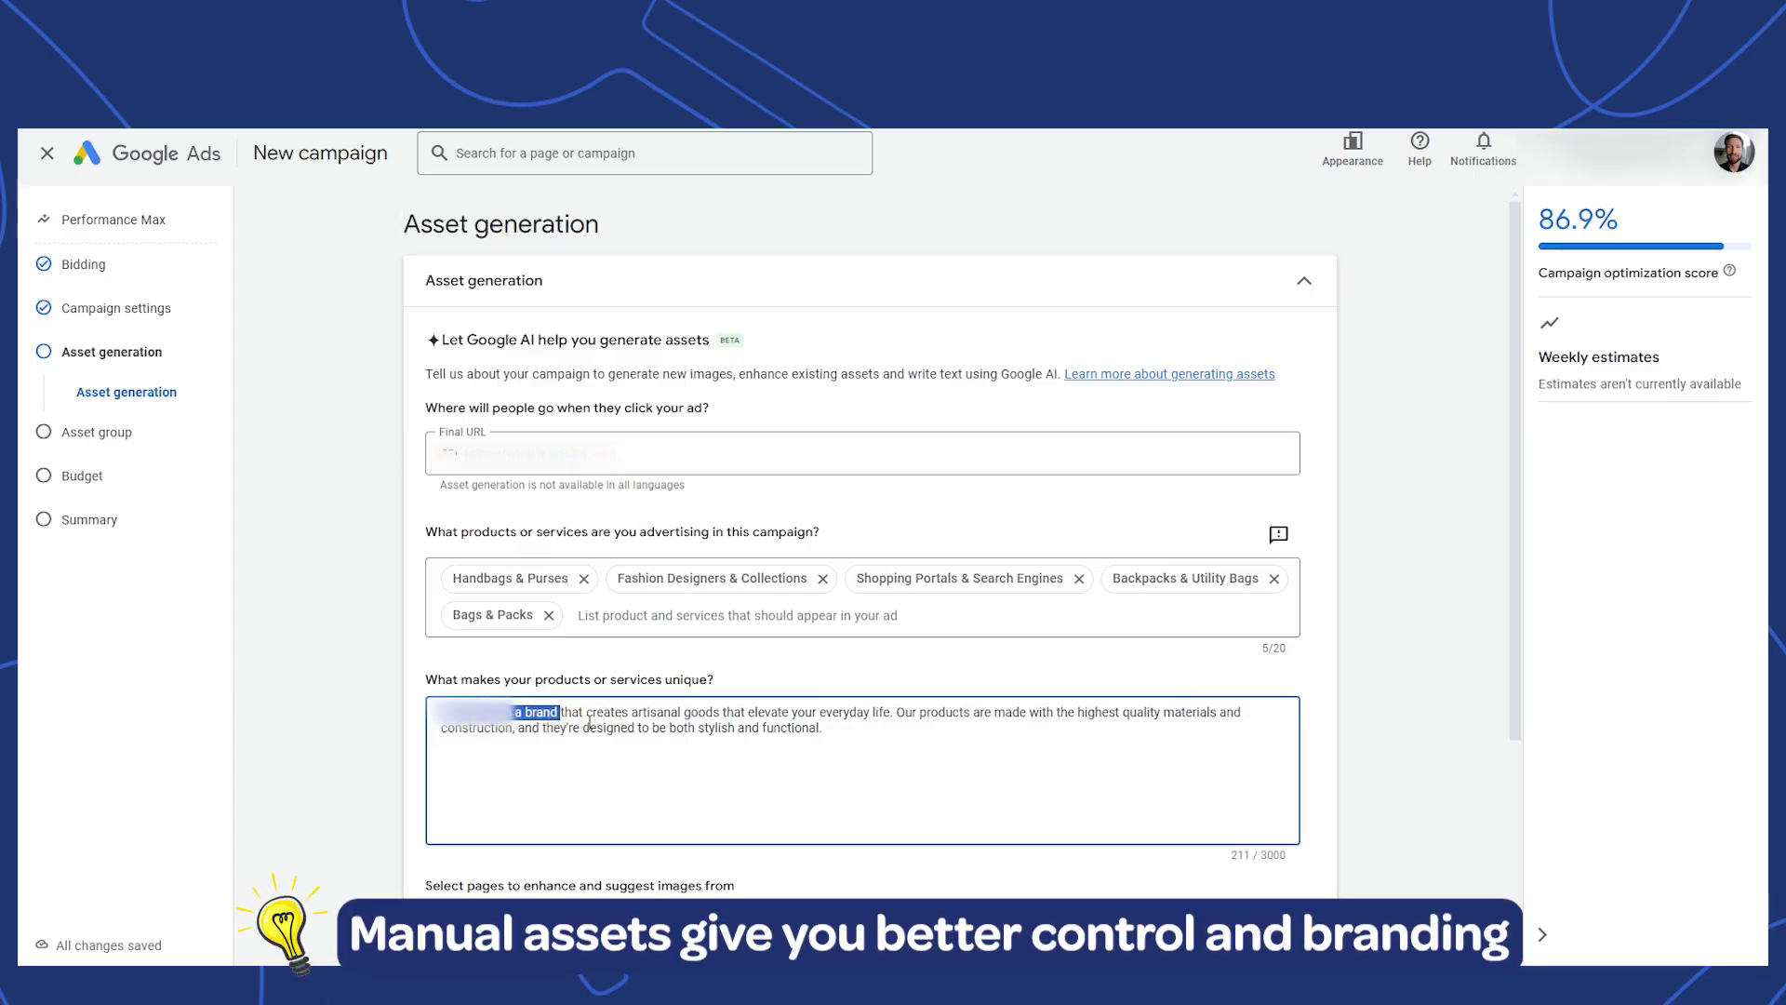
pyautogui.click(858, 731)
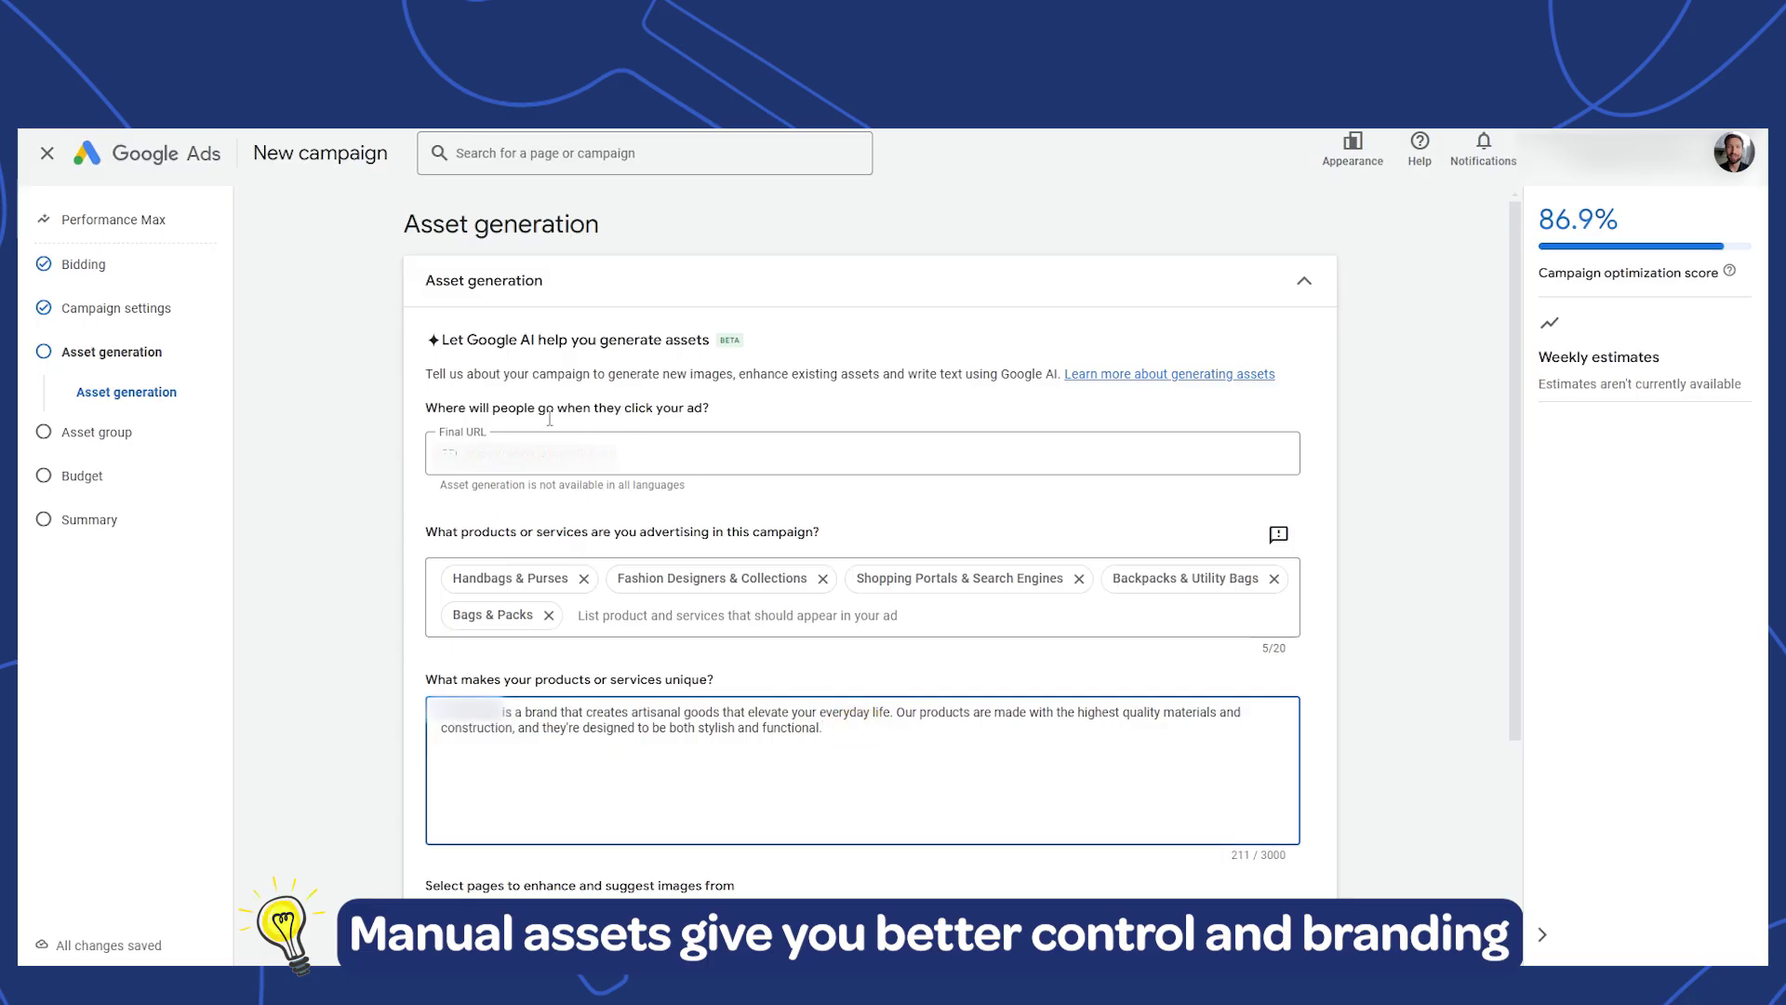
pyautogui.scroll(-1, 640, 752)
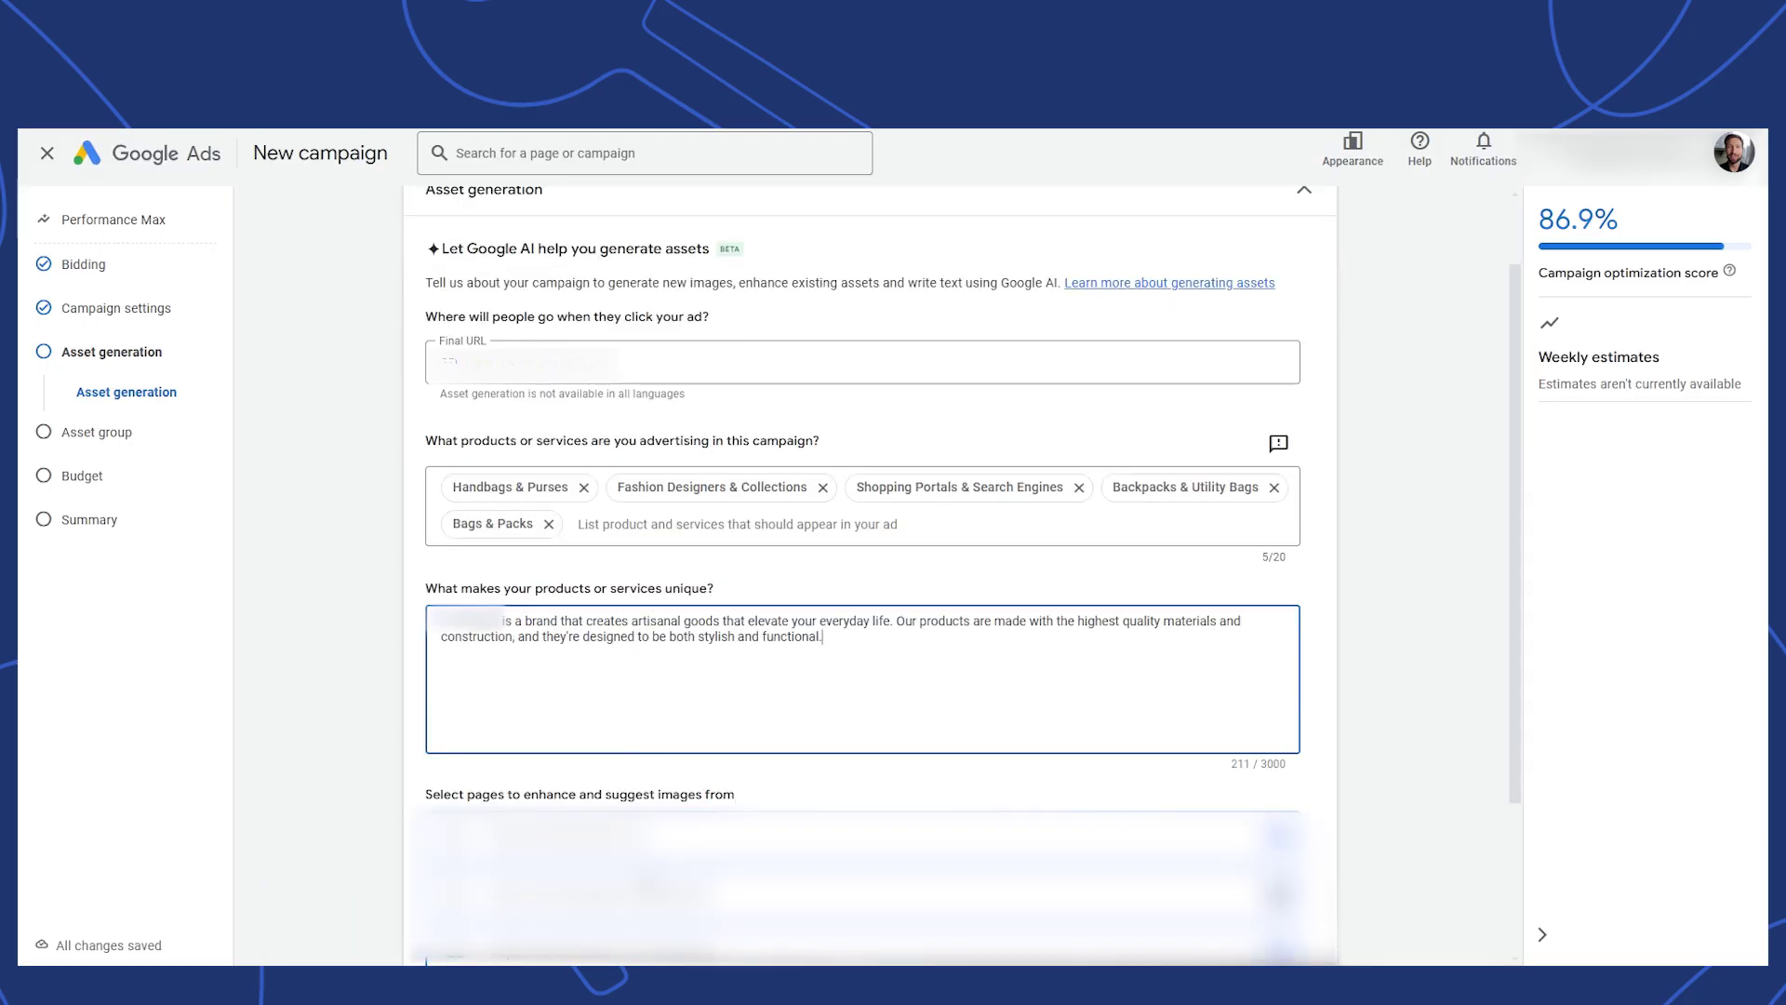
pyautogui.scroll(-2, 743, 793)
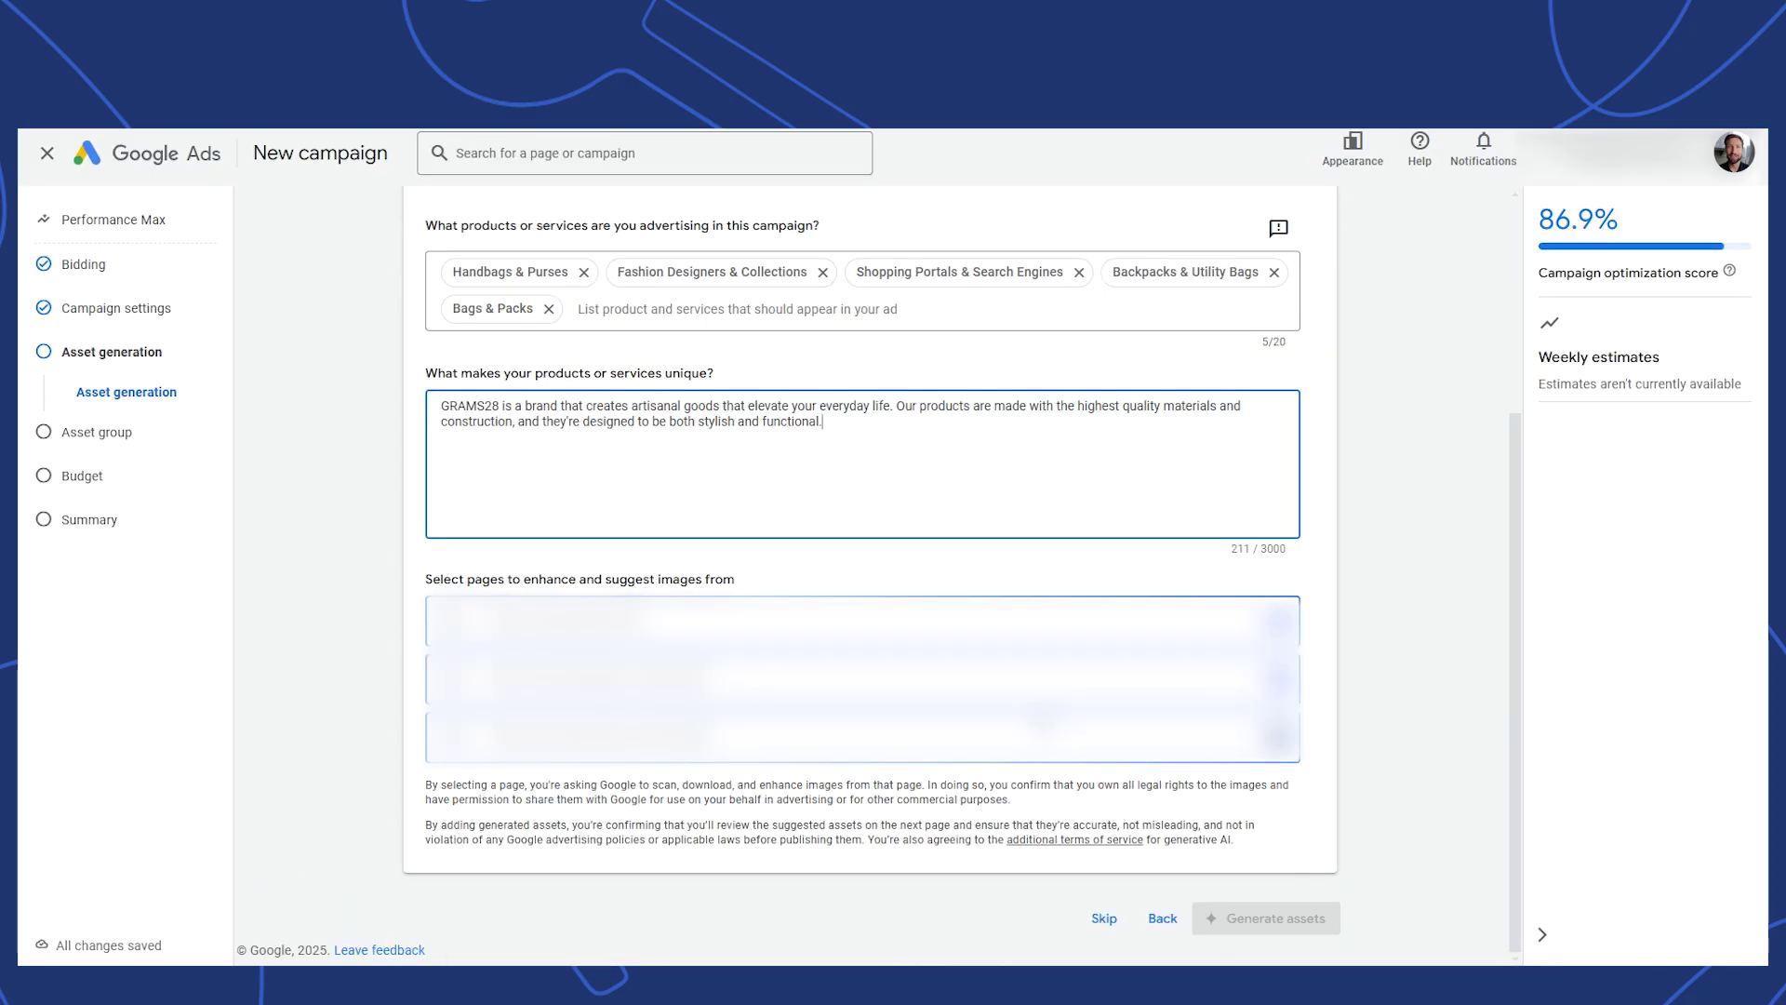
# Step: Skip AI asset generation to reach the 'Asset Group 1' setup covering all products
pyautogui.click(1103, 920)
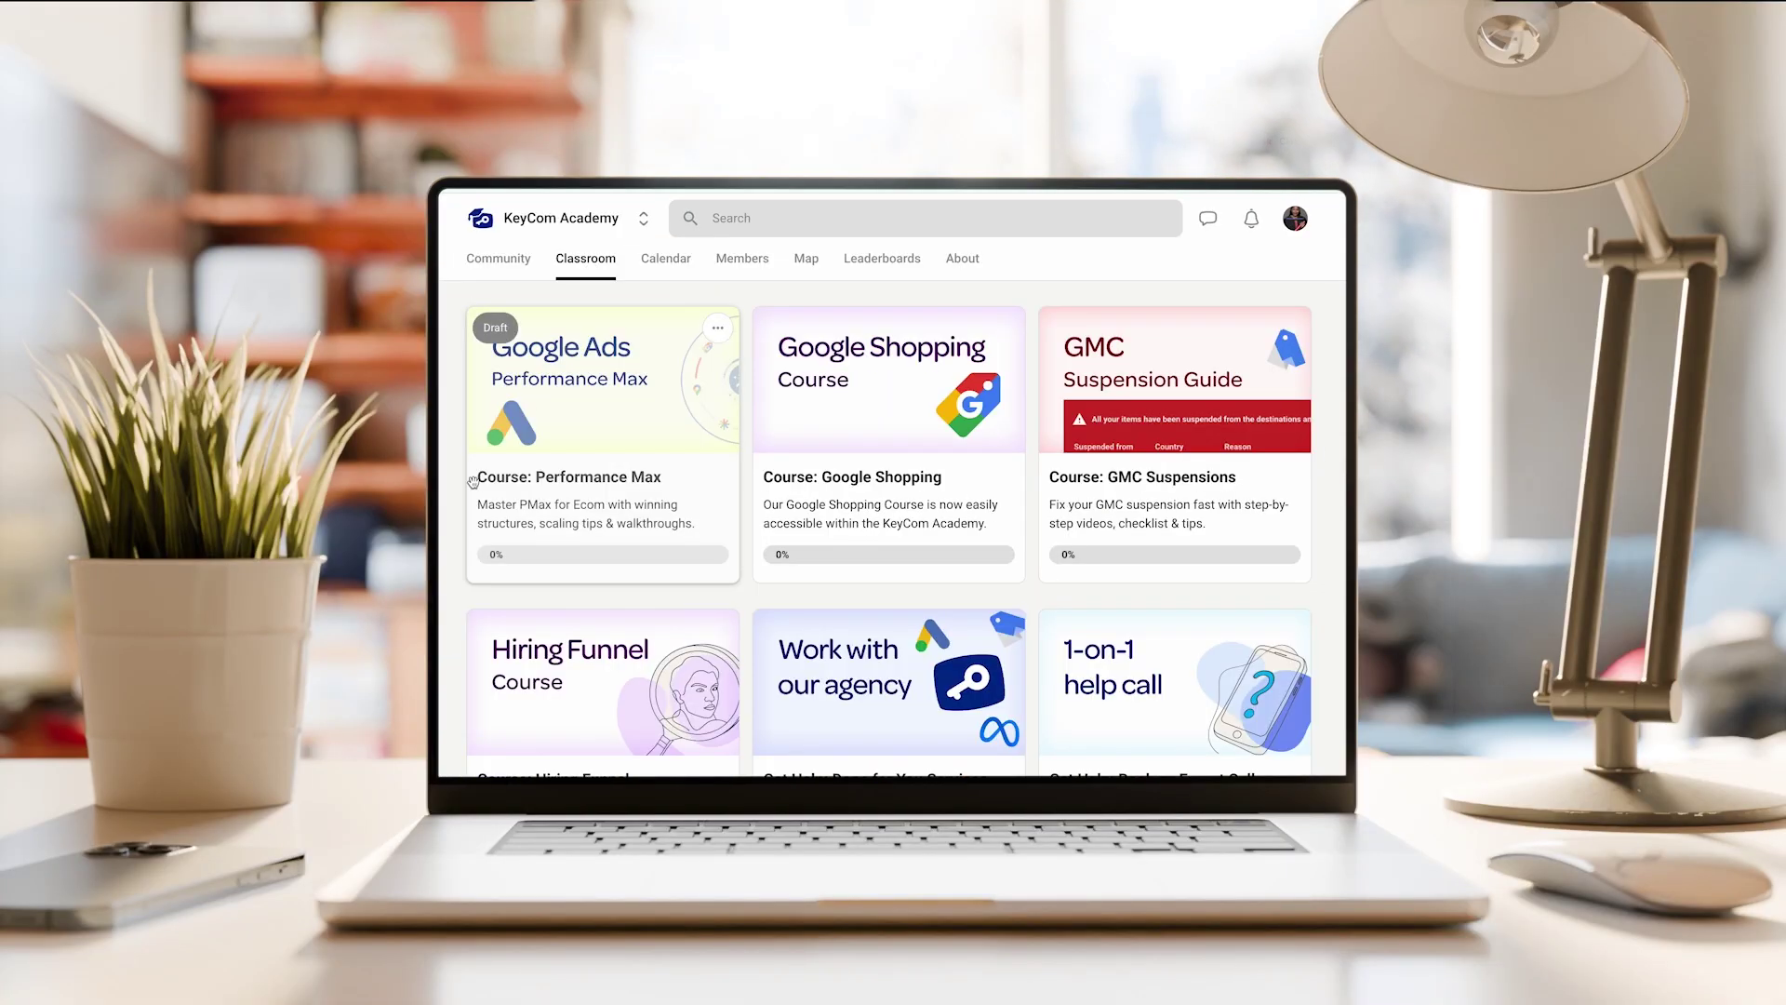
pyautogui.scroll(-1, 473, 482)
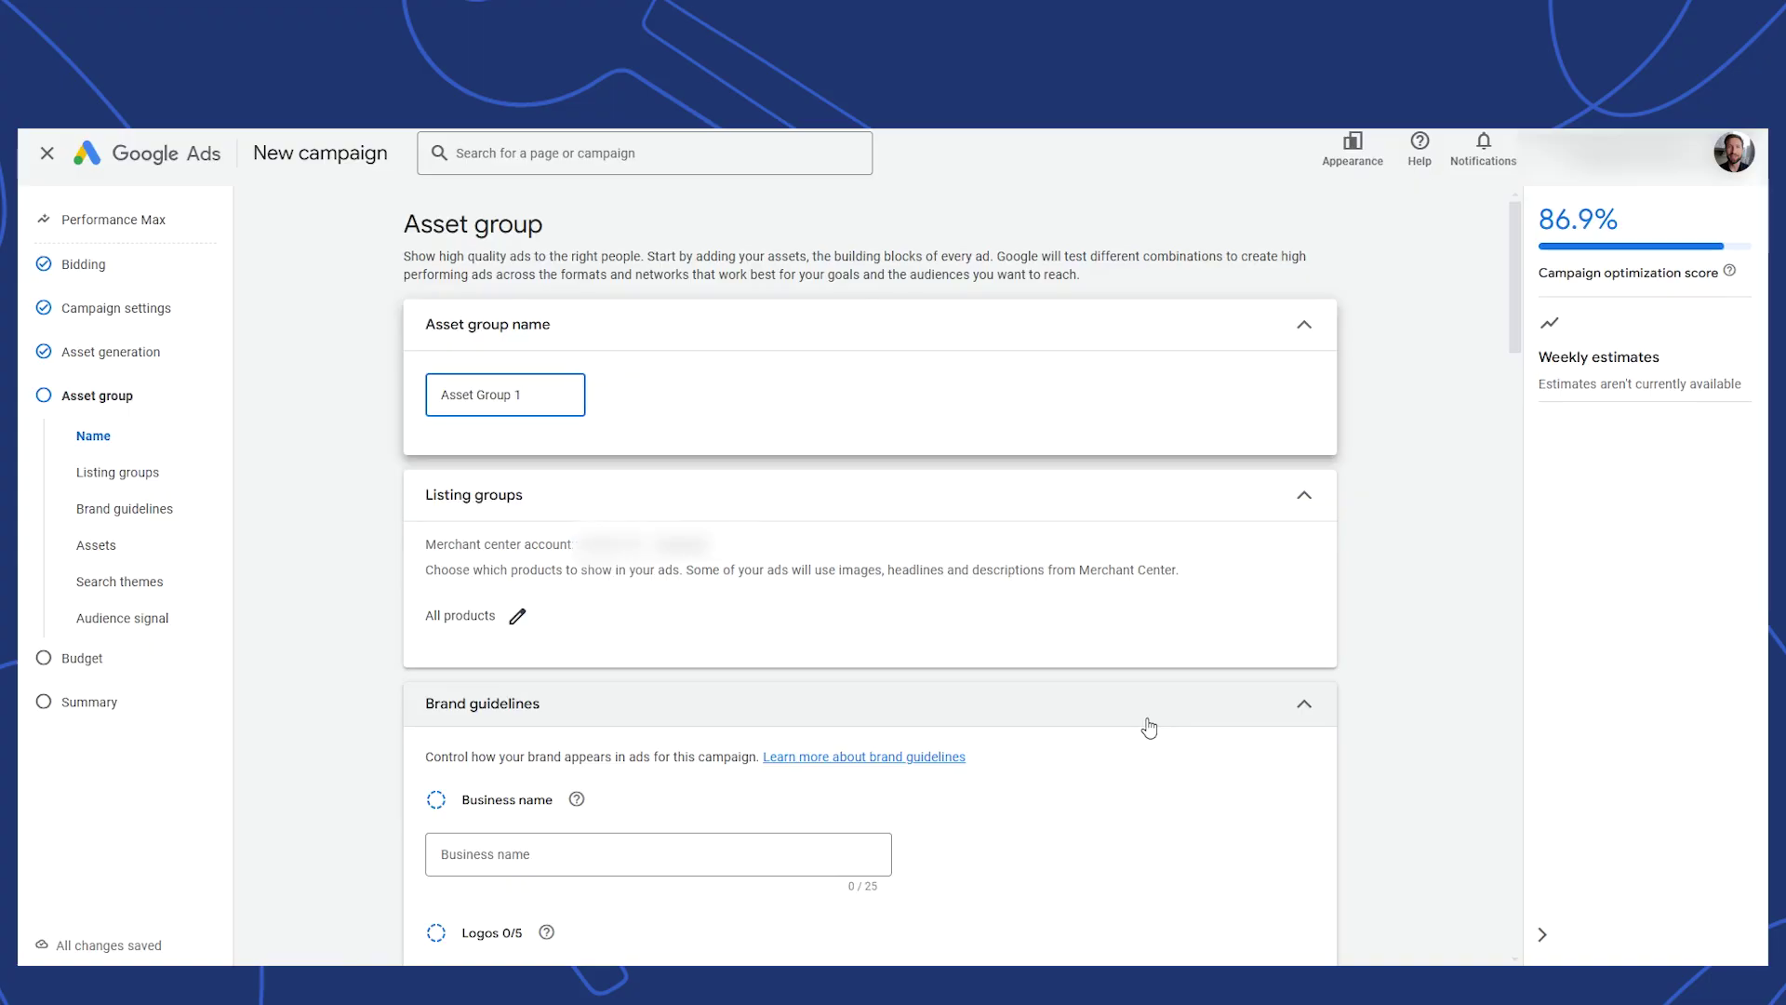
pyautogui.scroll(-3, 1150, 729)
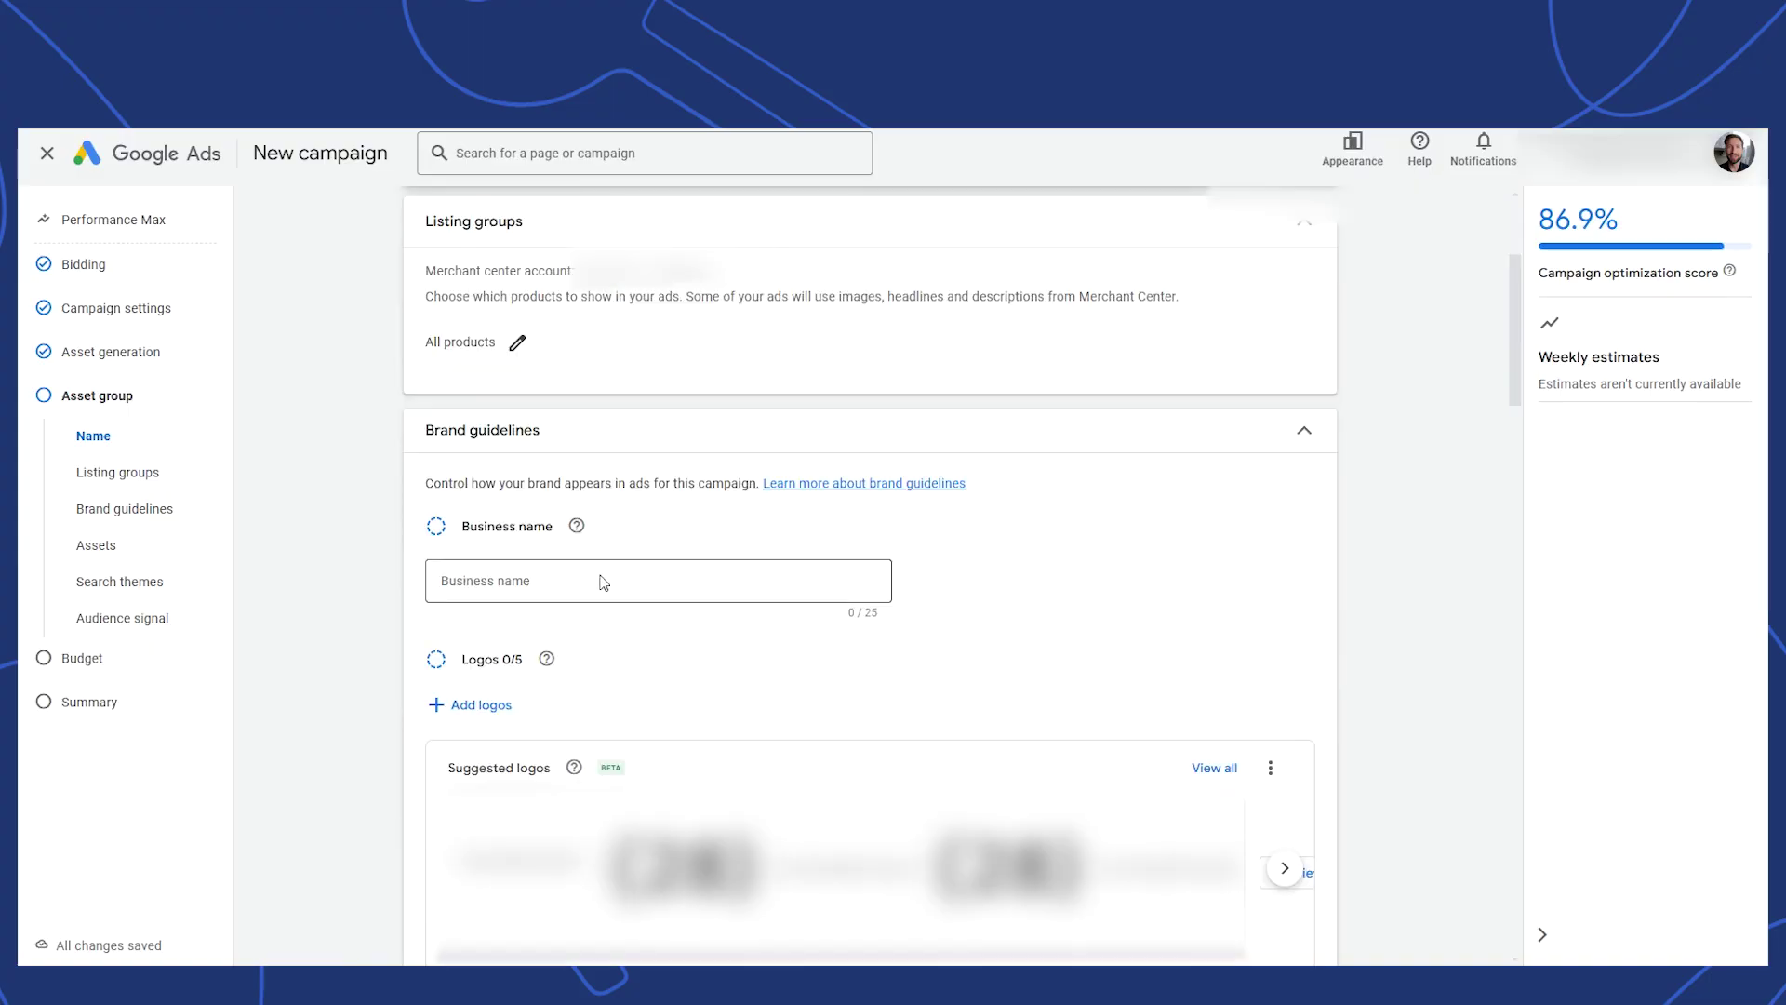
pyautogui.click(518, 346)
pyautogui.click(755, 318)
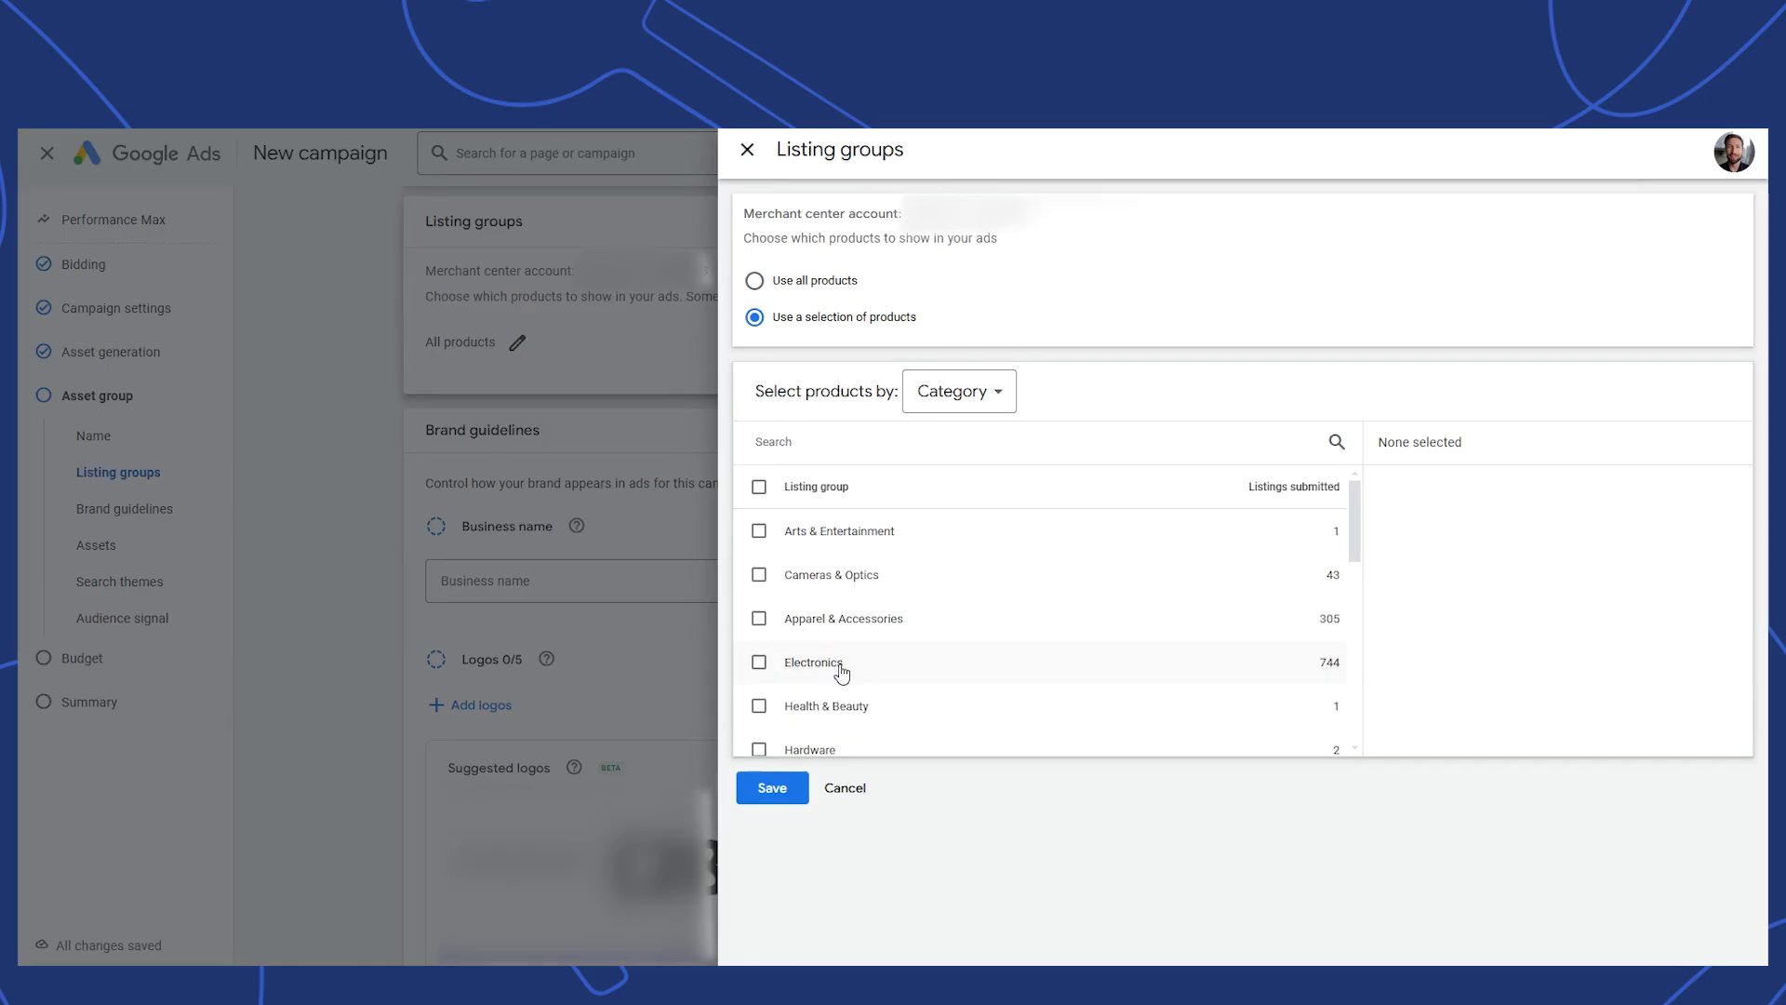
pyautogui.click(844, 791)
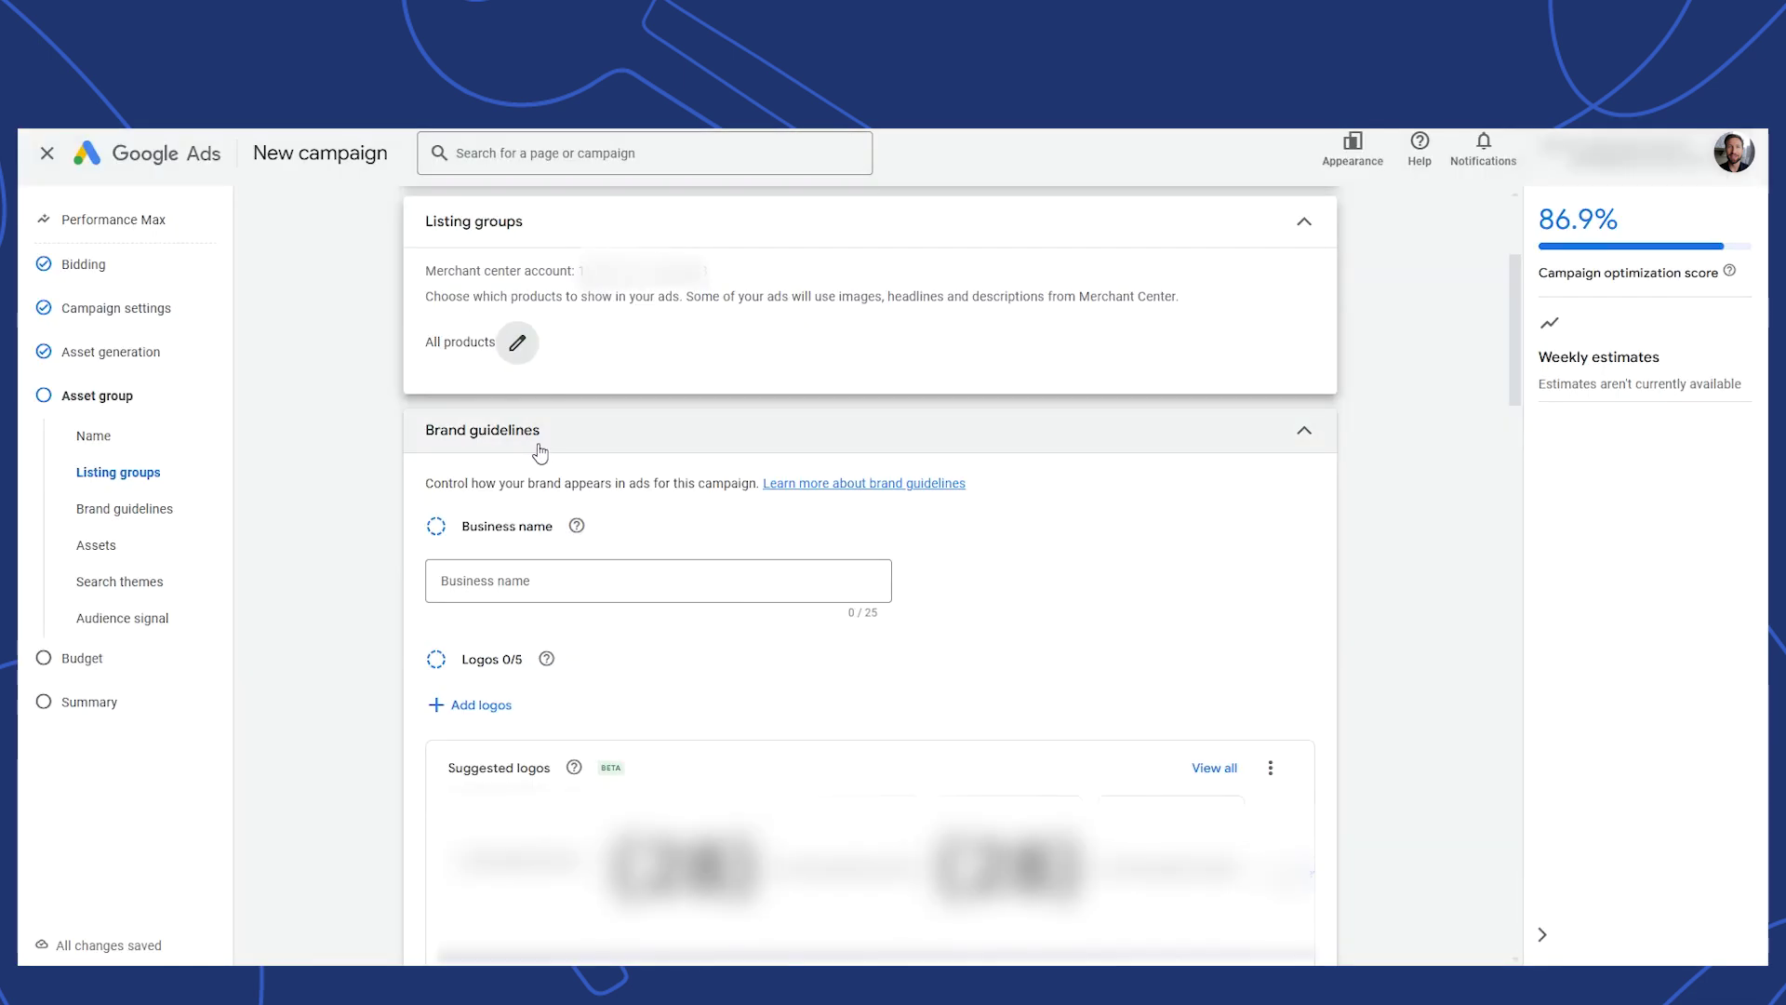
pyautogui.scroll(-1, 549, 441)
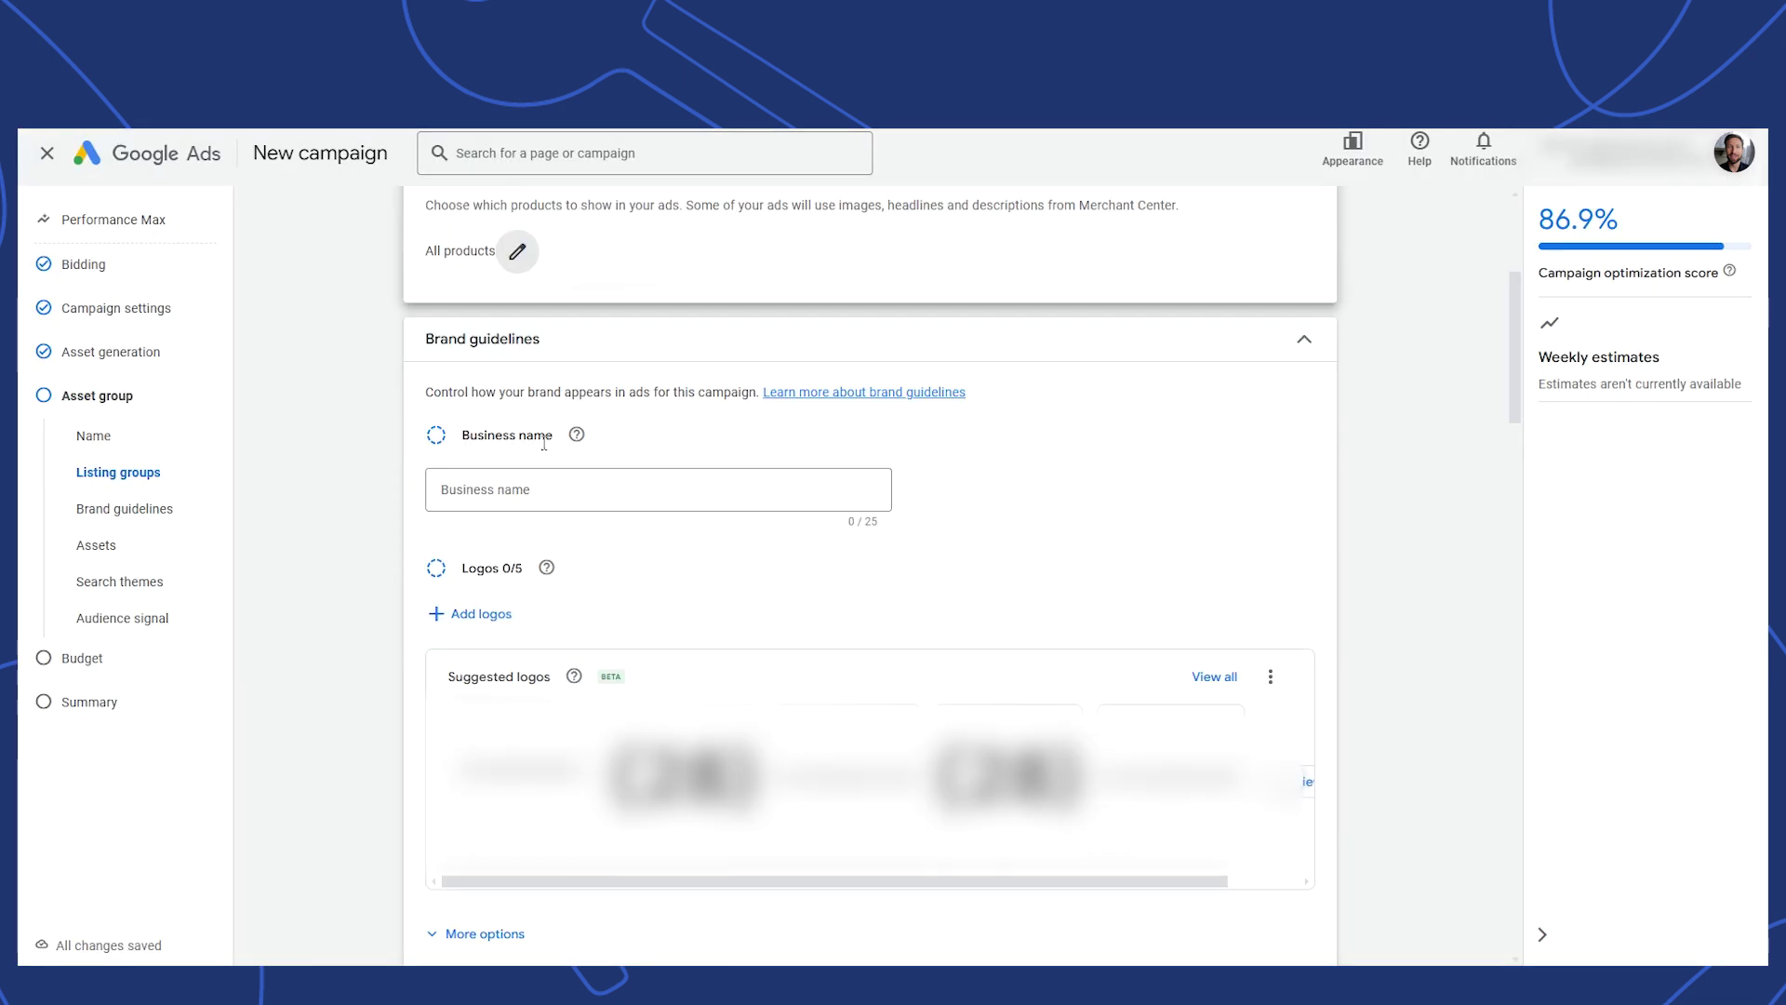
# Step: Enter ACME Inc. as the business name under Brand guidelines
pyautogui.click(524, 495)
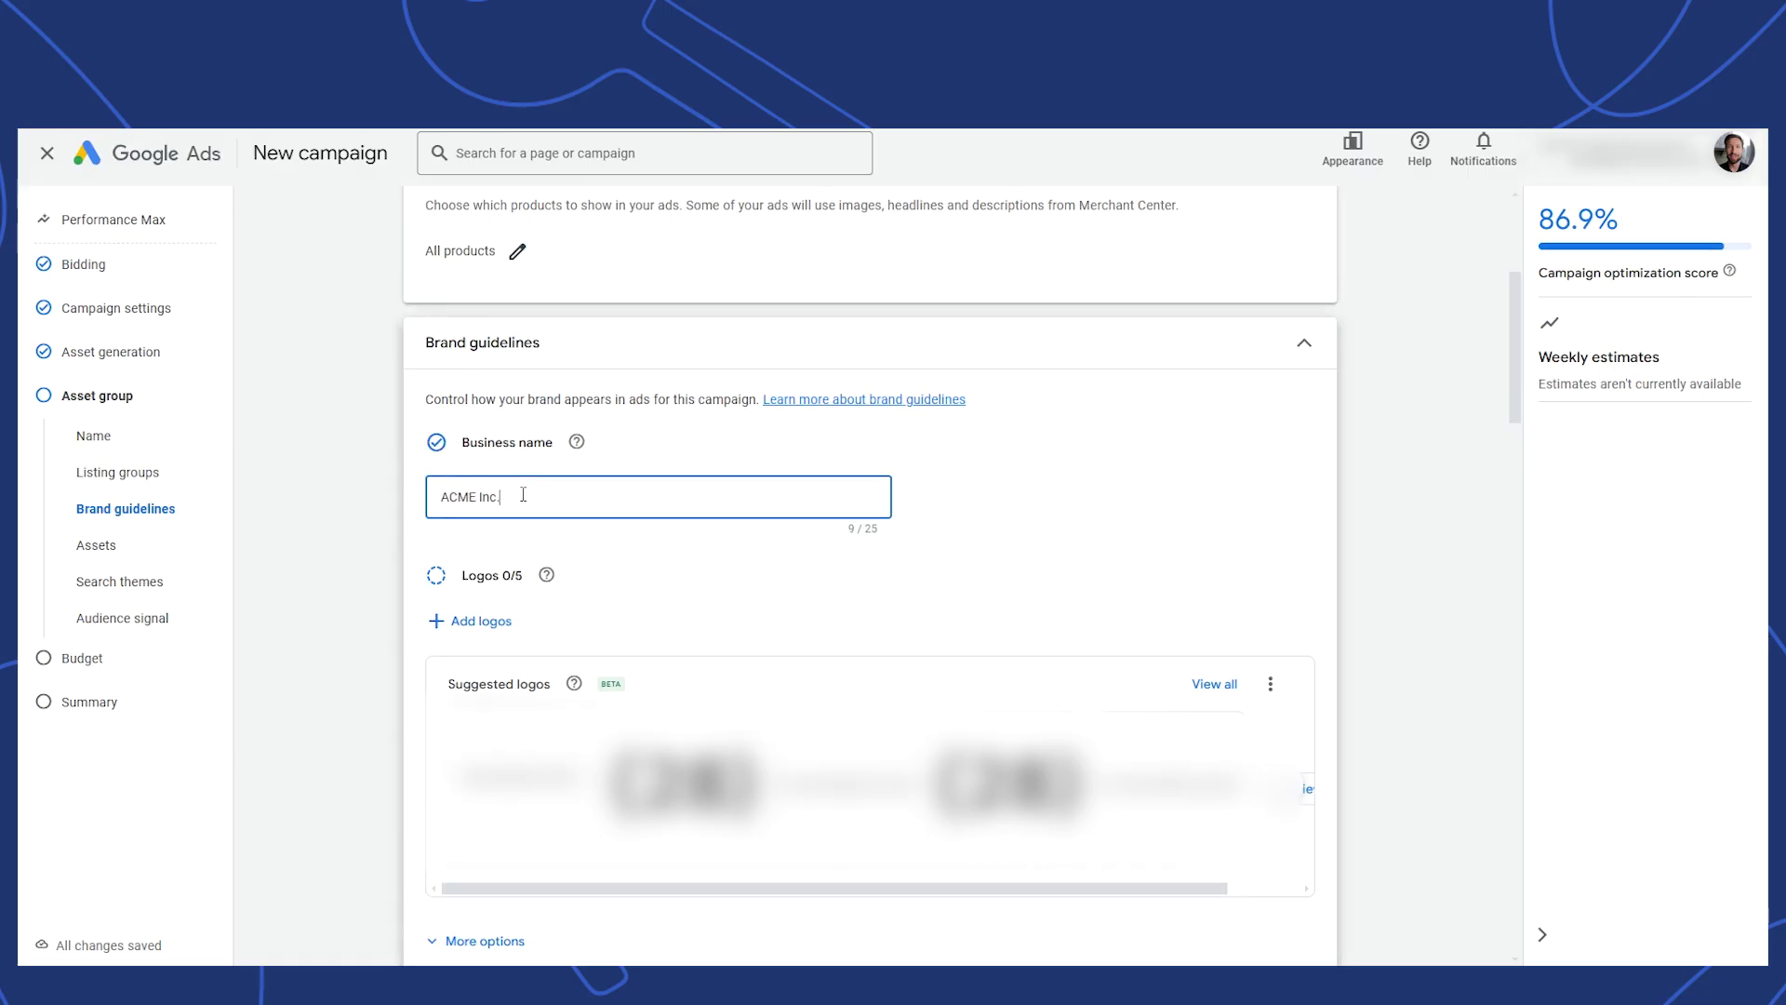
pyautogui.scroll(-1, 605, 563)
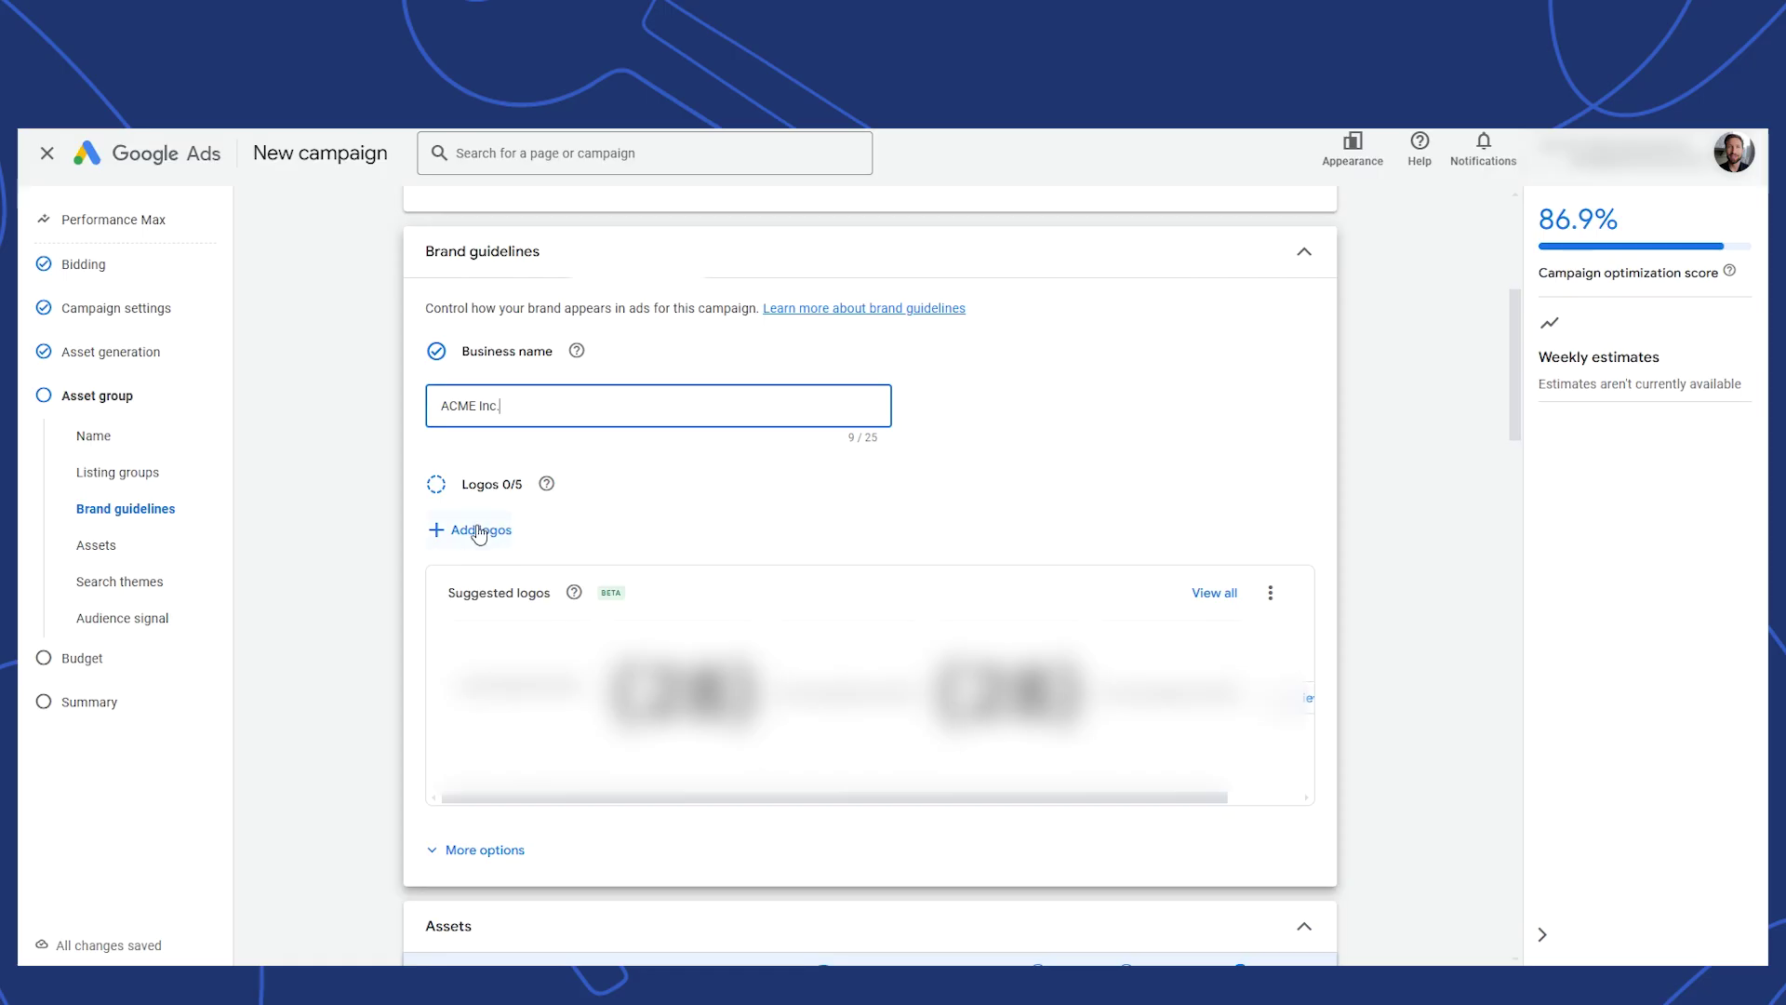
pyautogui.scroll(-7, 479, 535)
pyautogui.click(500, 429)
pyautogui.write('http://exampl')
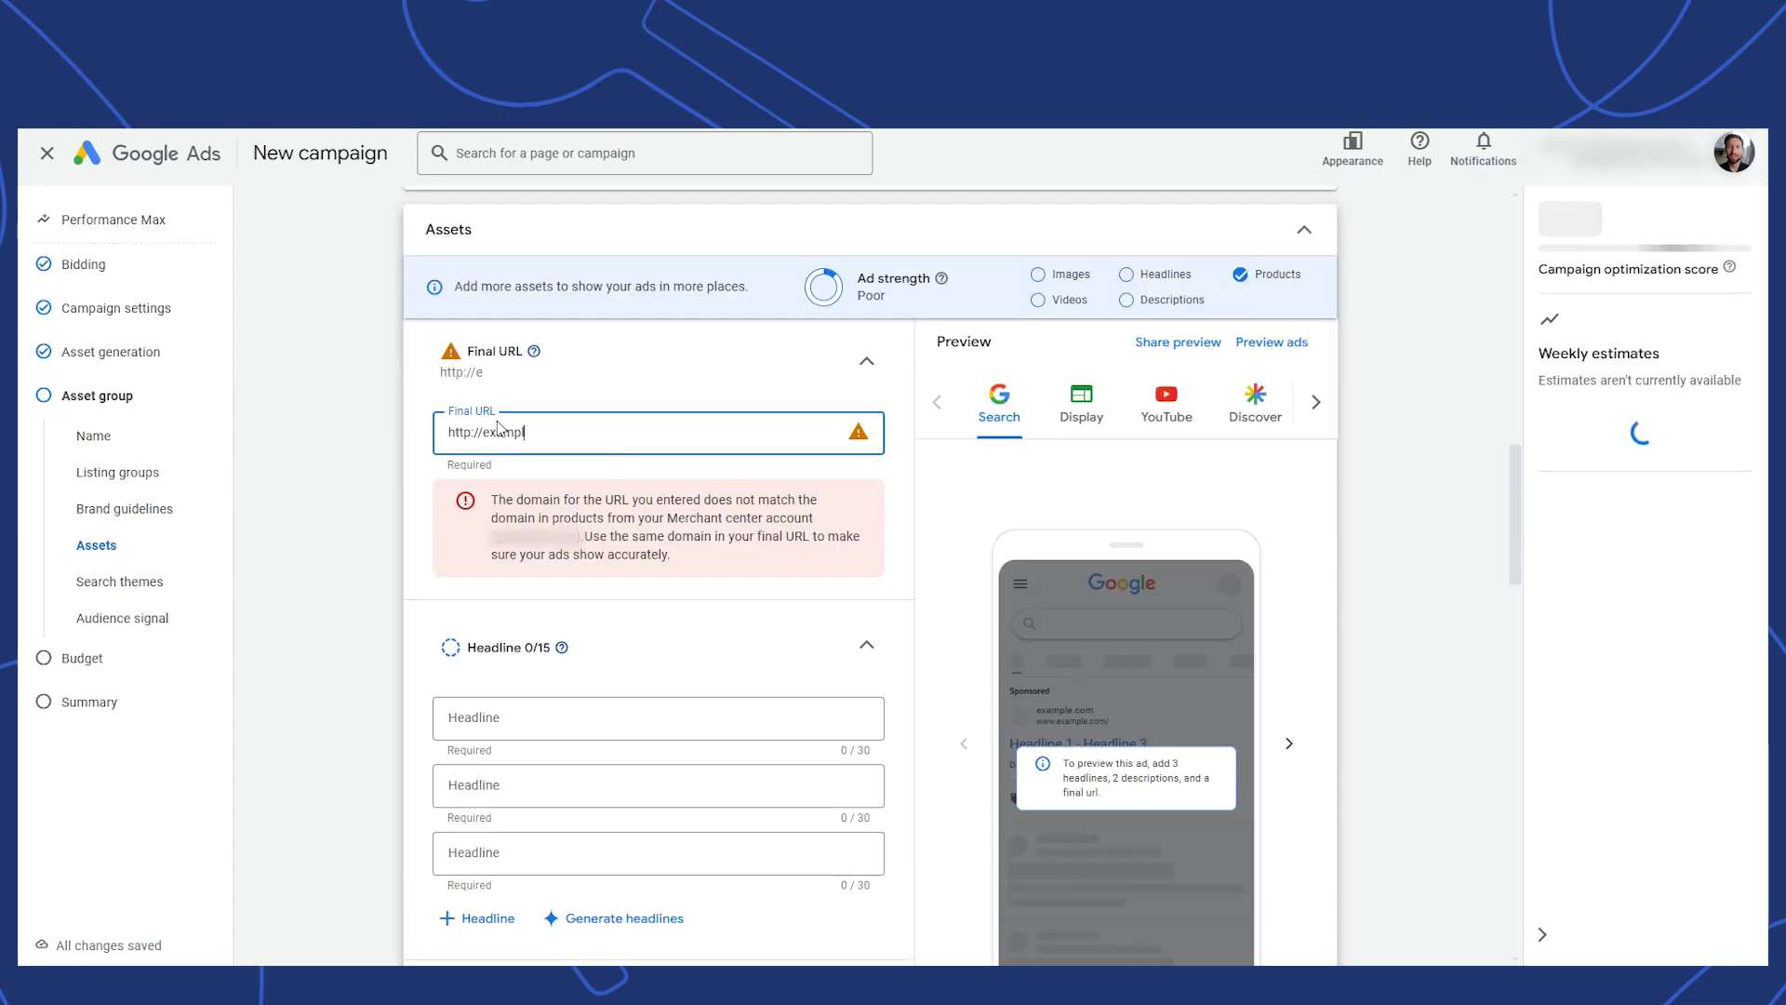
pyautogui.write('e.com')
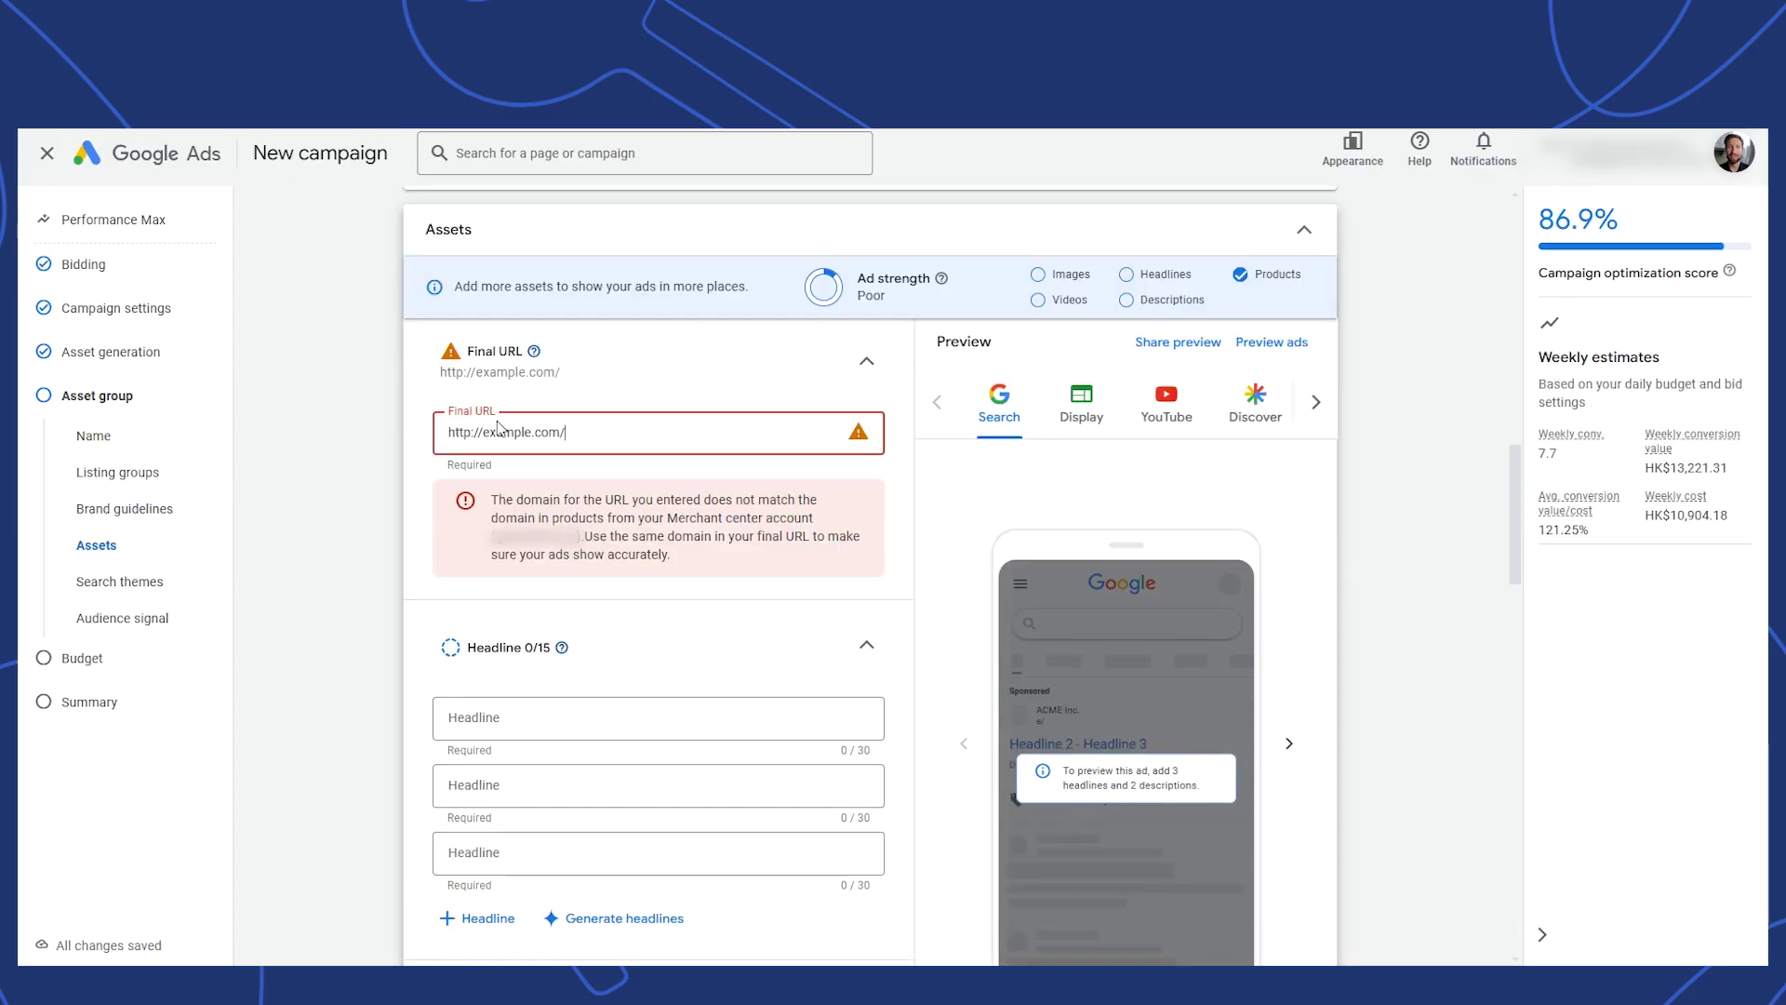
pyautogui.write('/')
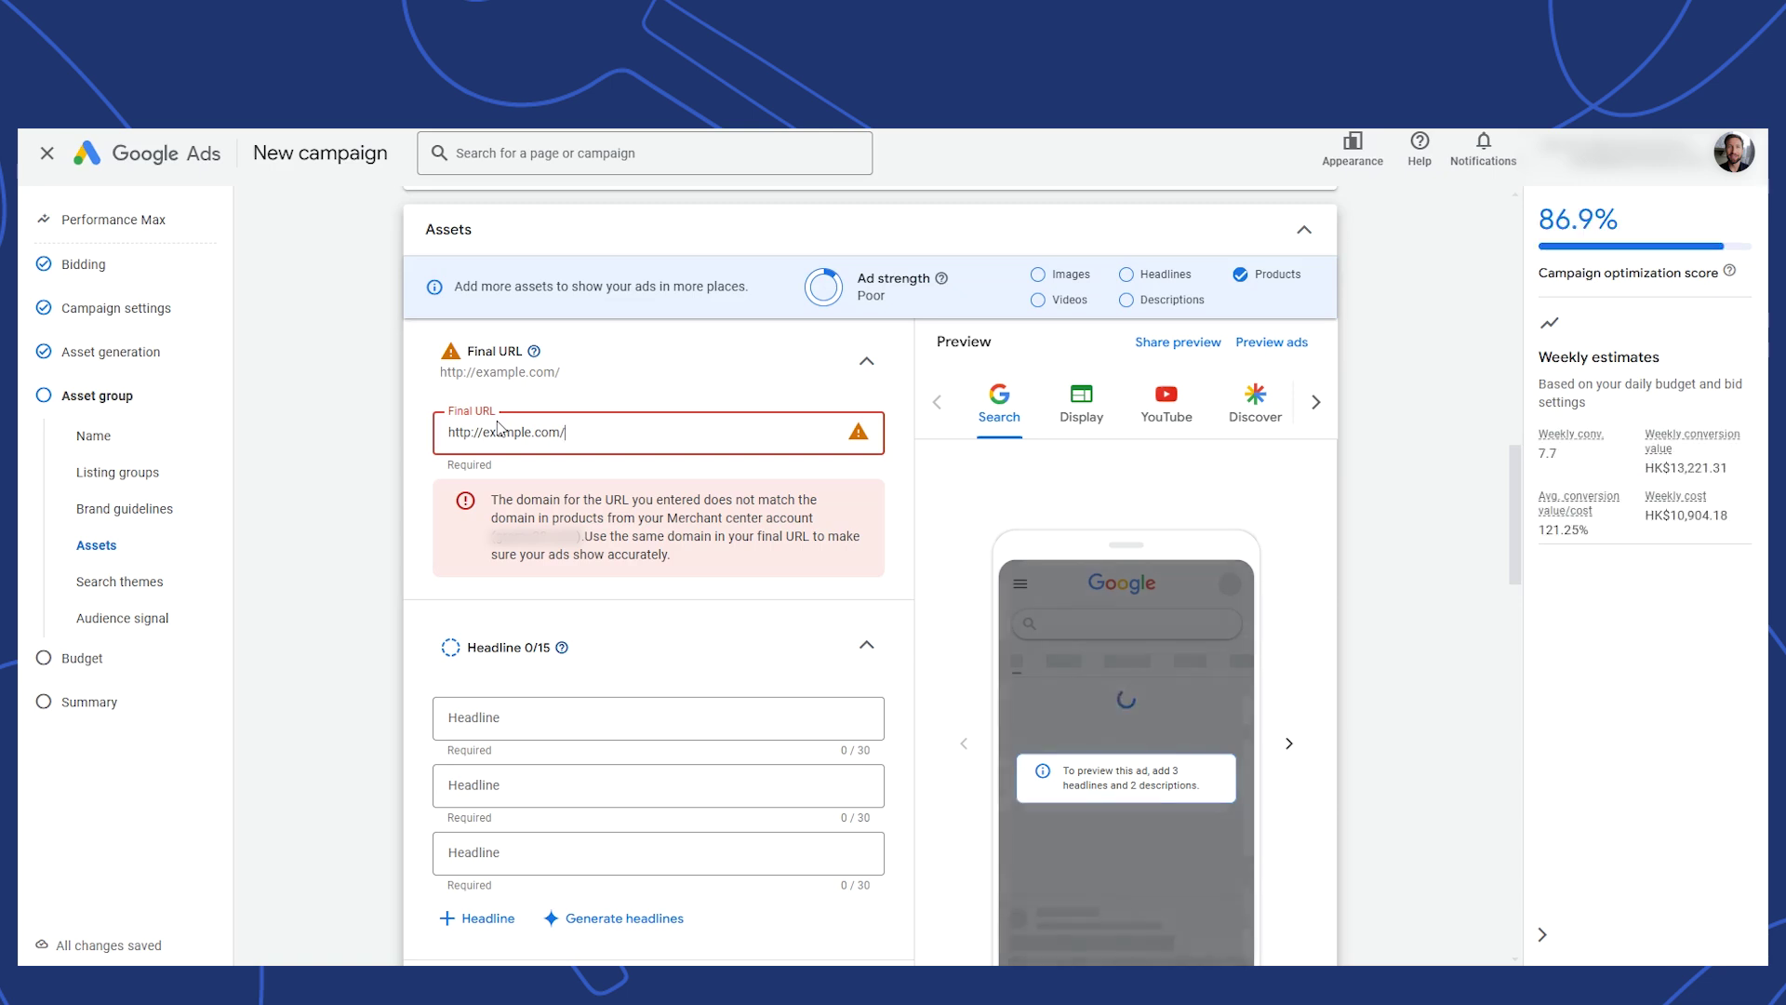
pyautogui.write('best-categ')
pyautogui.scroll(-3, 503, 430)
# Step: Add headlines ACME Widgets, Free Shipping in the USA and Price-Match Guarantee, plus a description
pyautogui.click(535, 438)
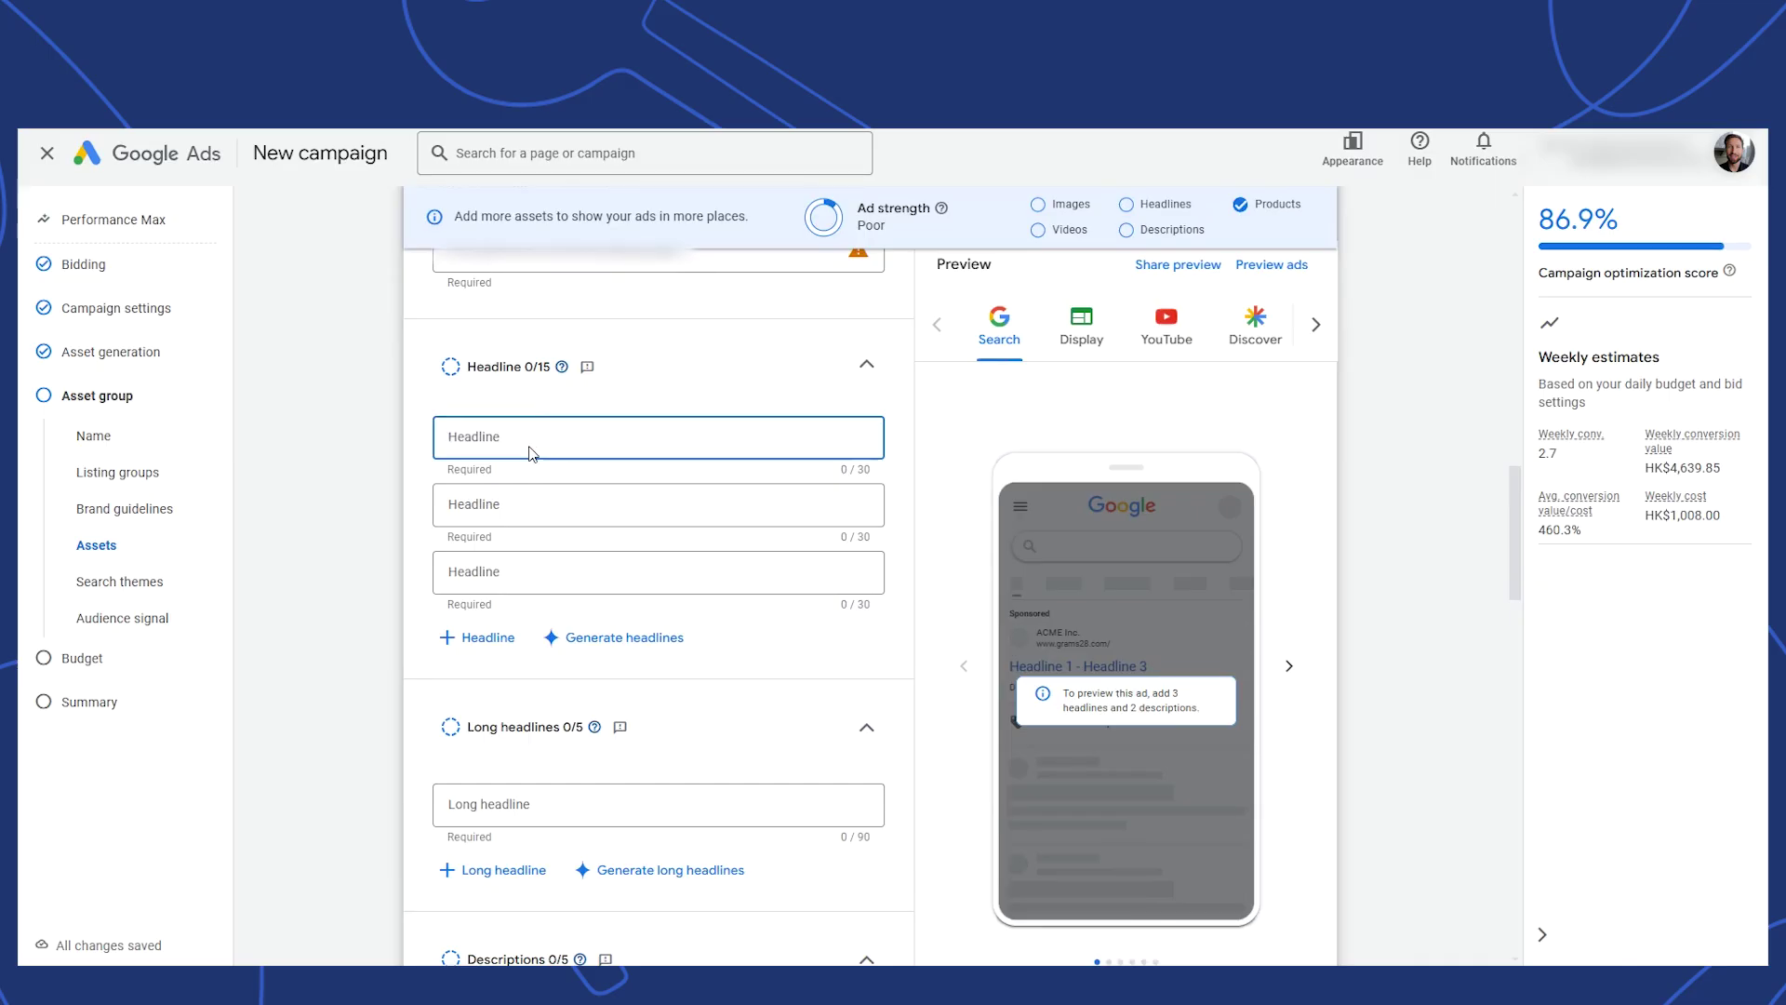
pyautogui.write('ACME Widge')
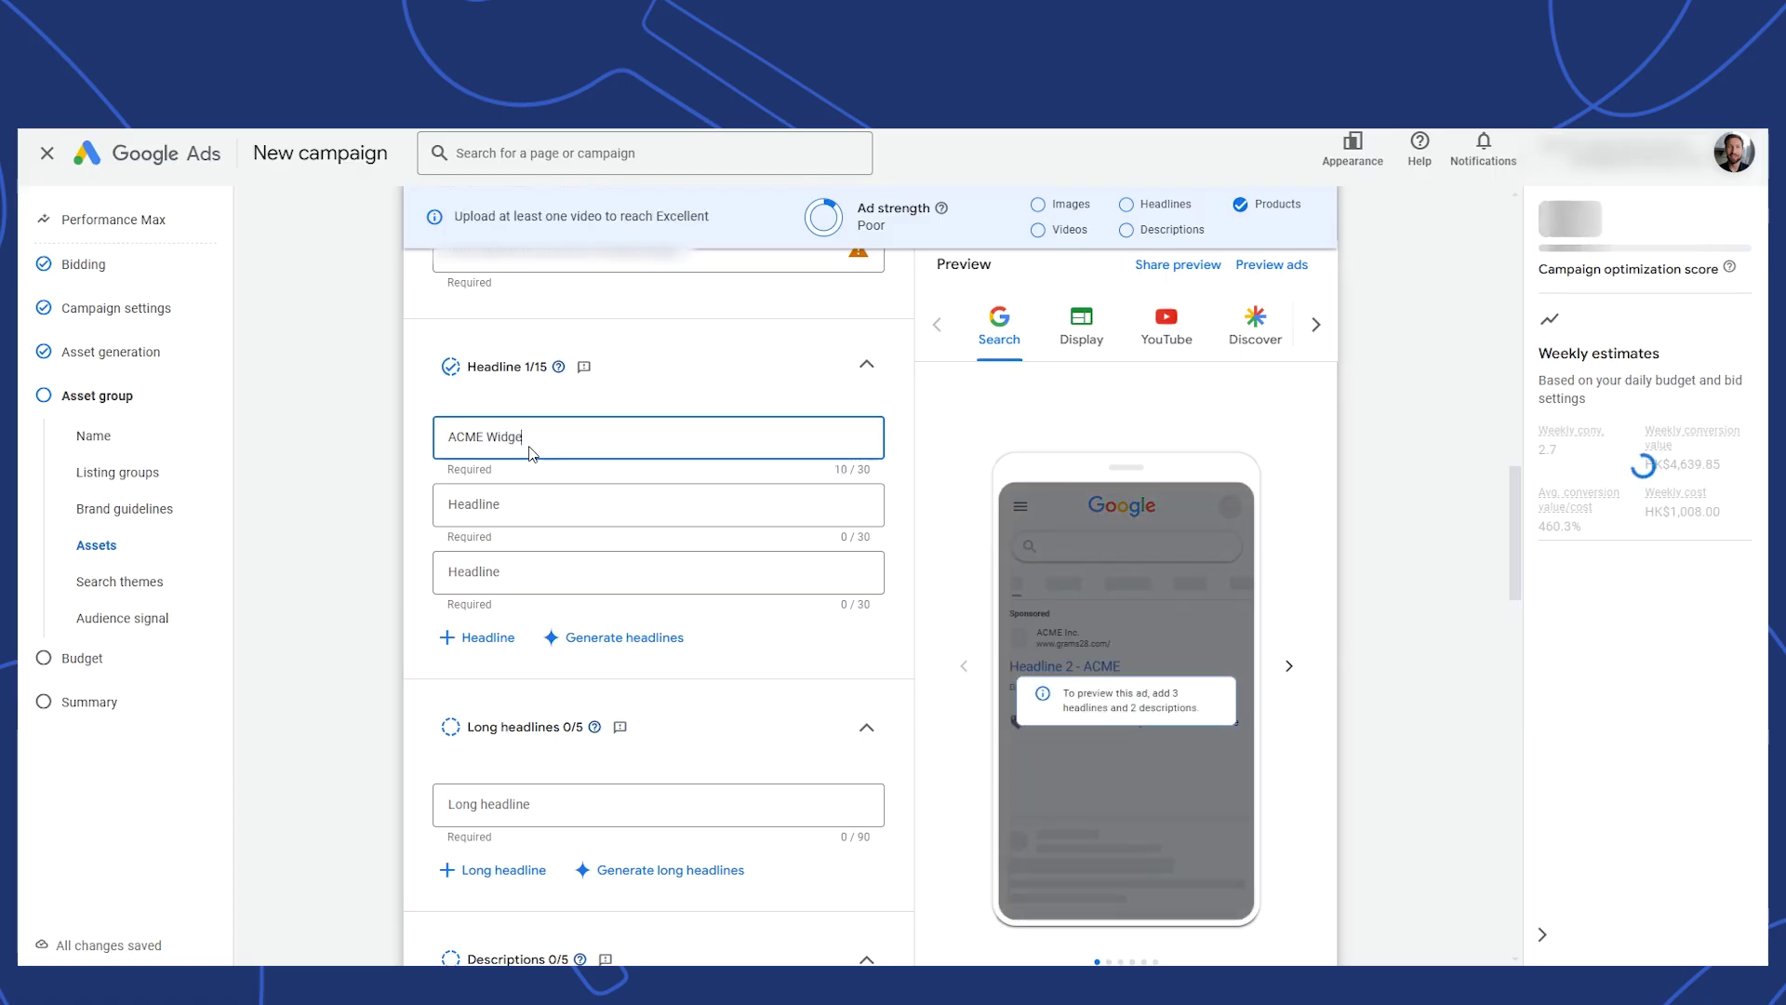
pyautogui.write('ts')
pyautogui.click(570, 511)
pyautogui.write('Fr')
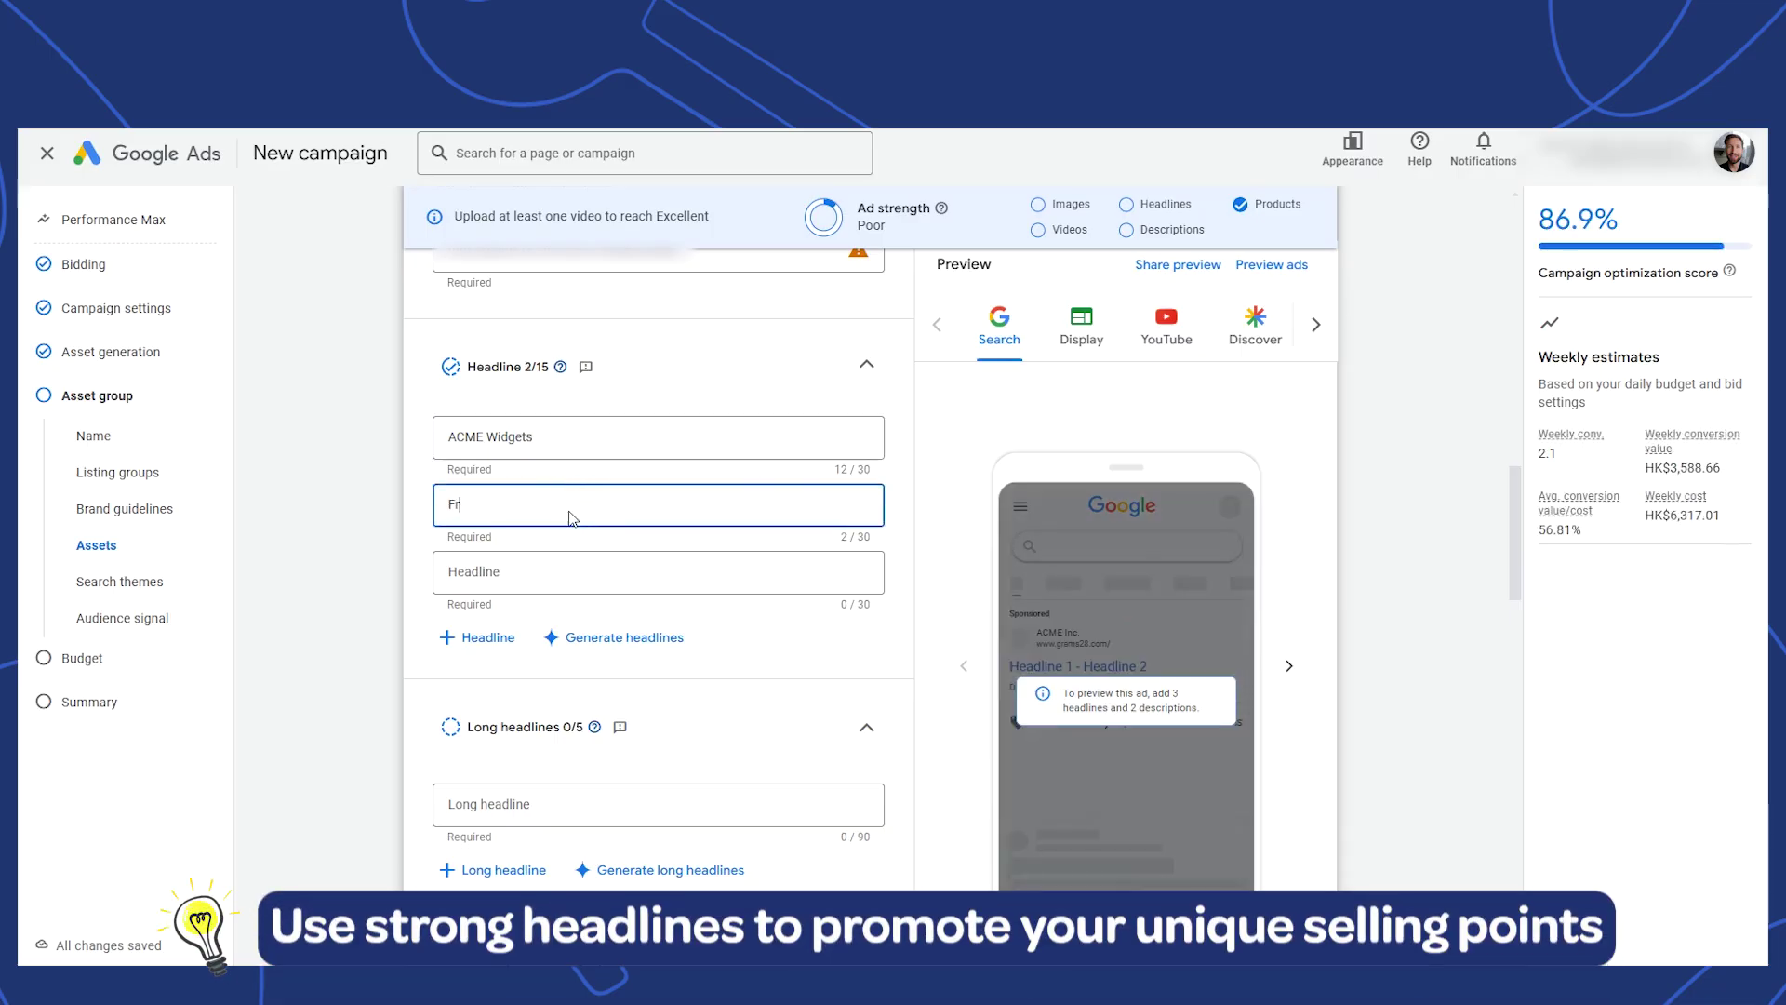
pyautogui.write('ee Shippi')
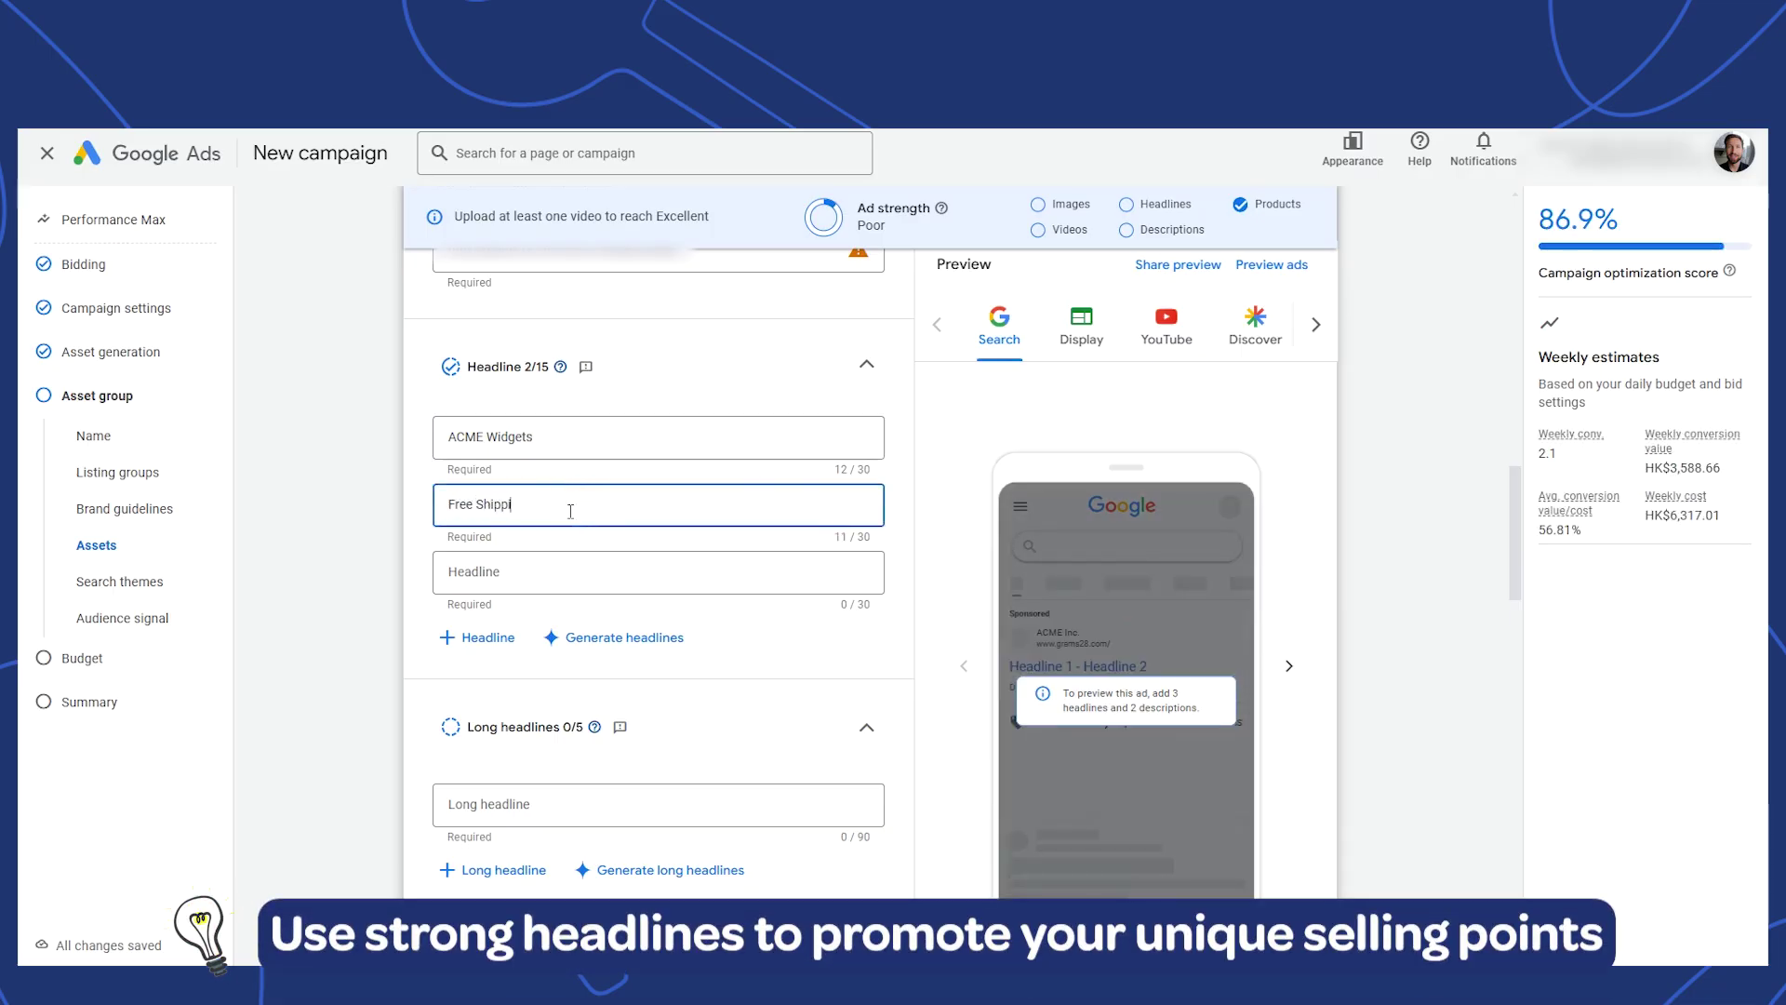
pyautogui.write('ng in the U')
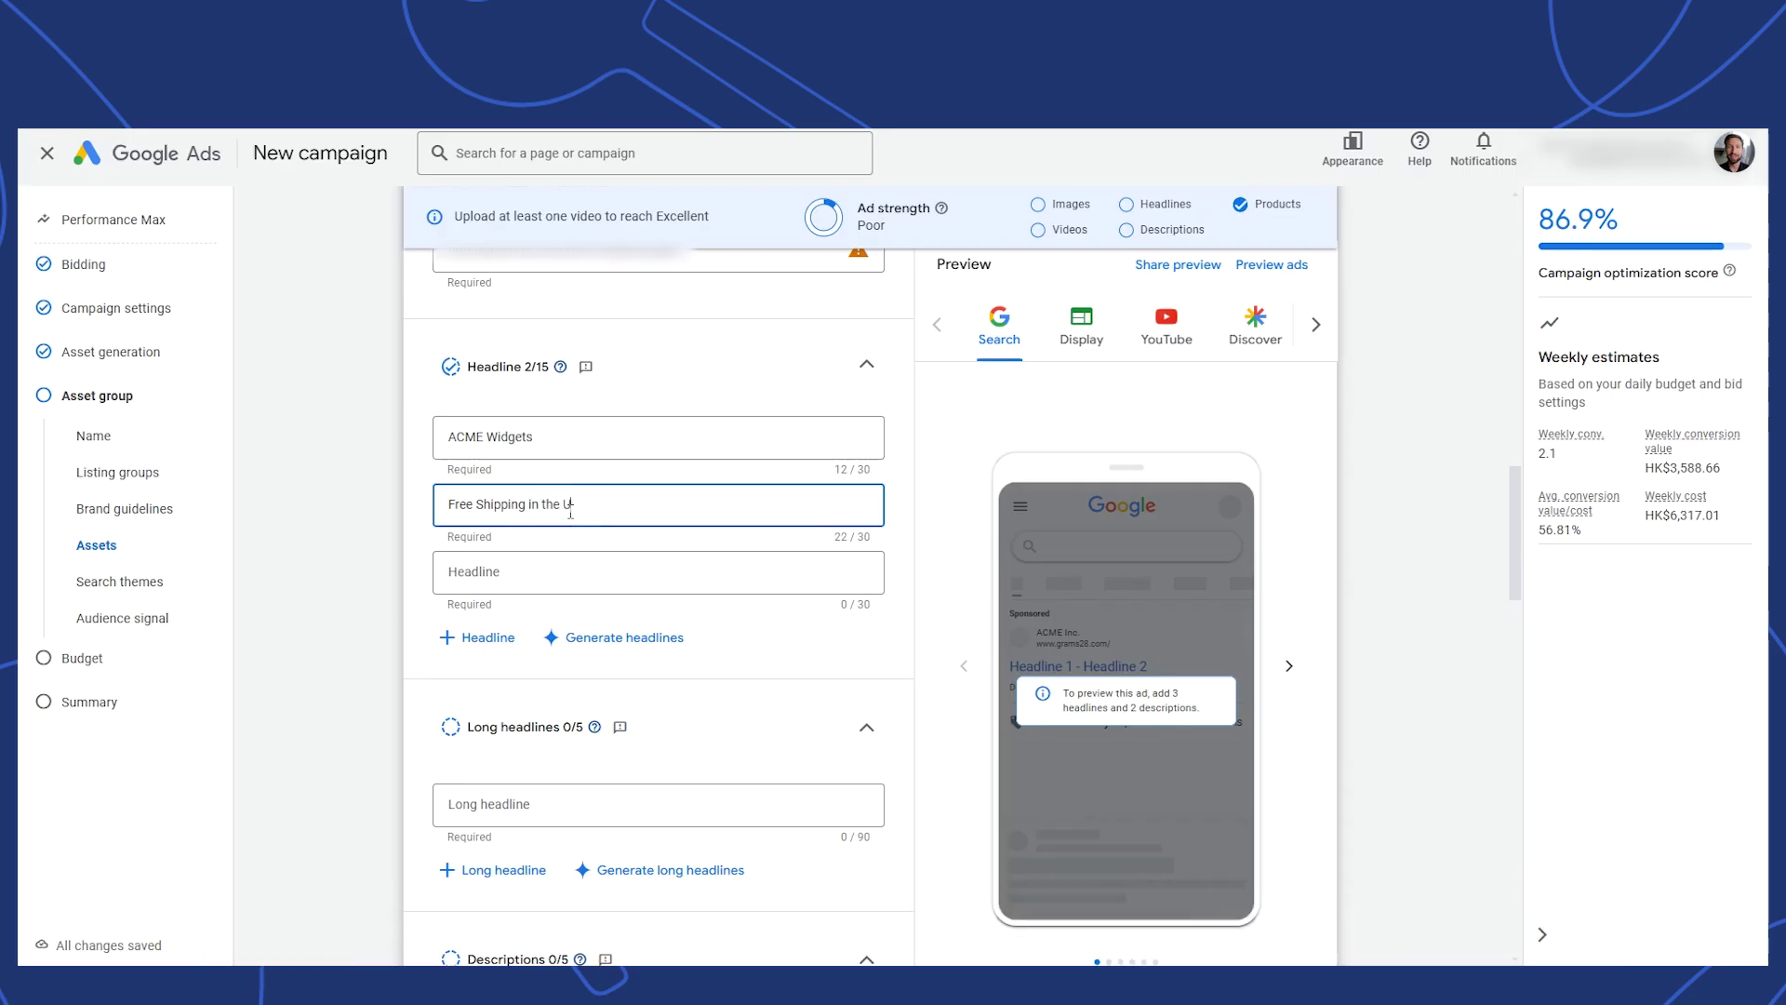
pyautogui.write('SA')
pyautogui.click(532, 573)
pyautogui.write('Price-Match Guarantee')
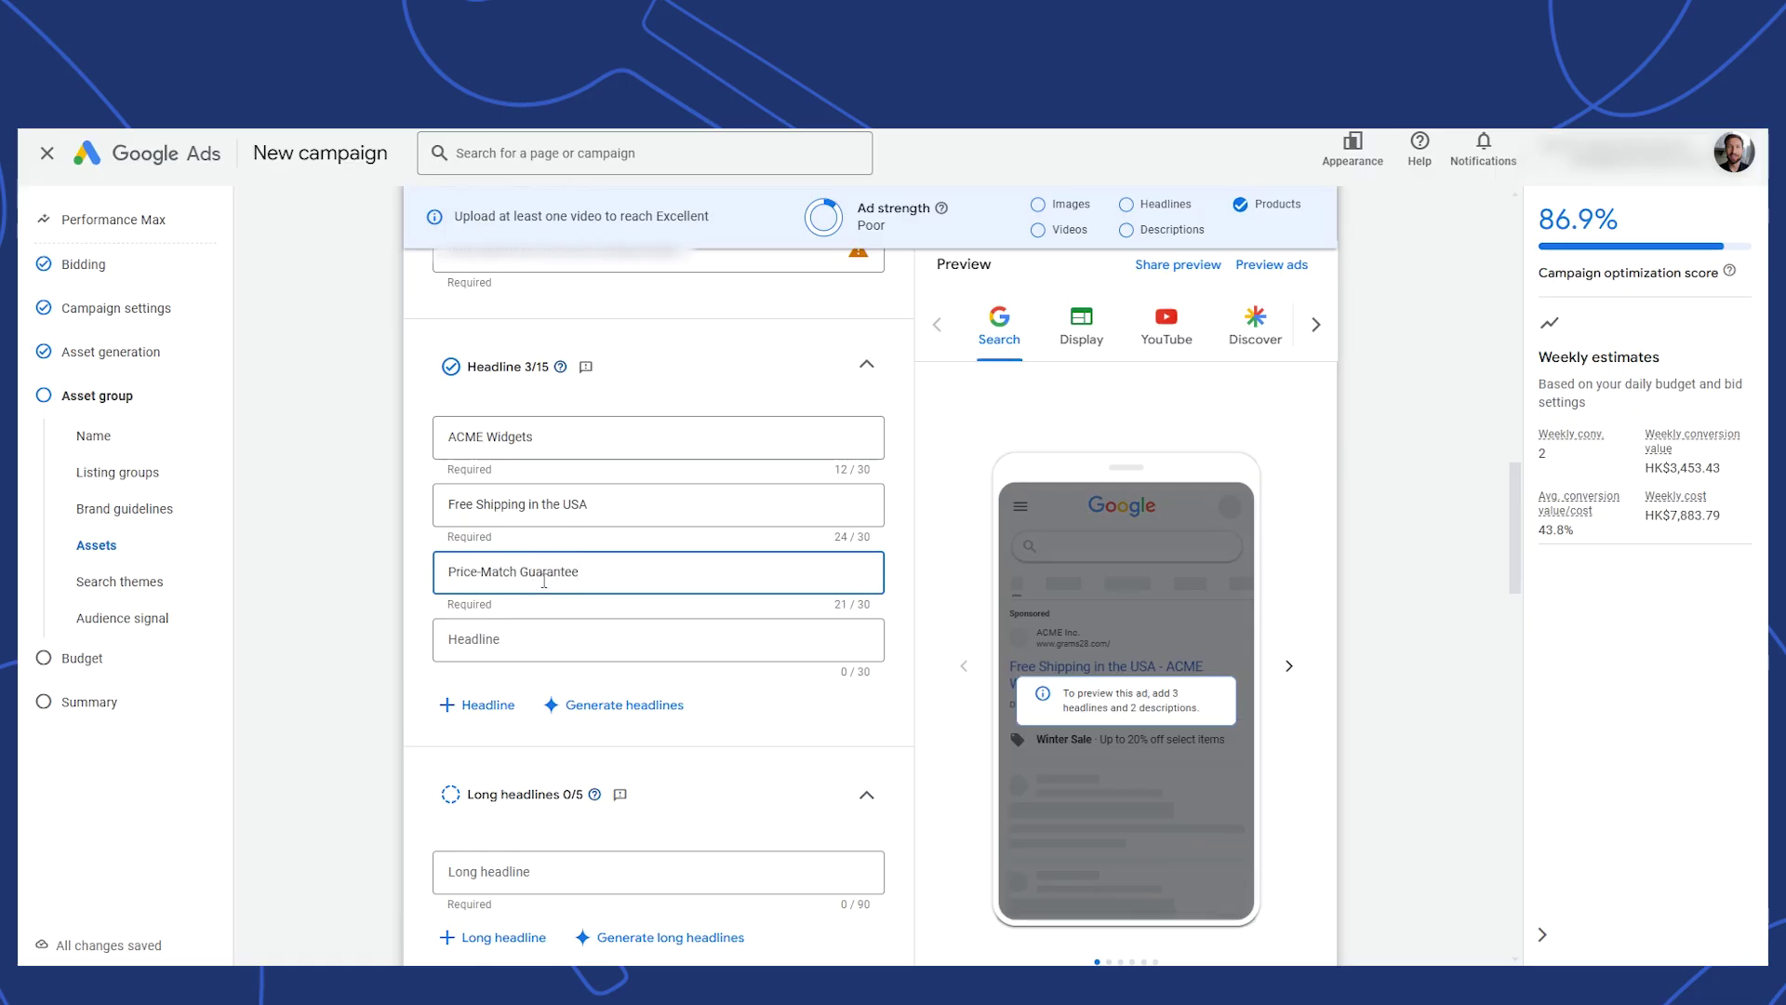
pyautogui.scroll(-4, 552, 594)
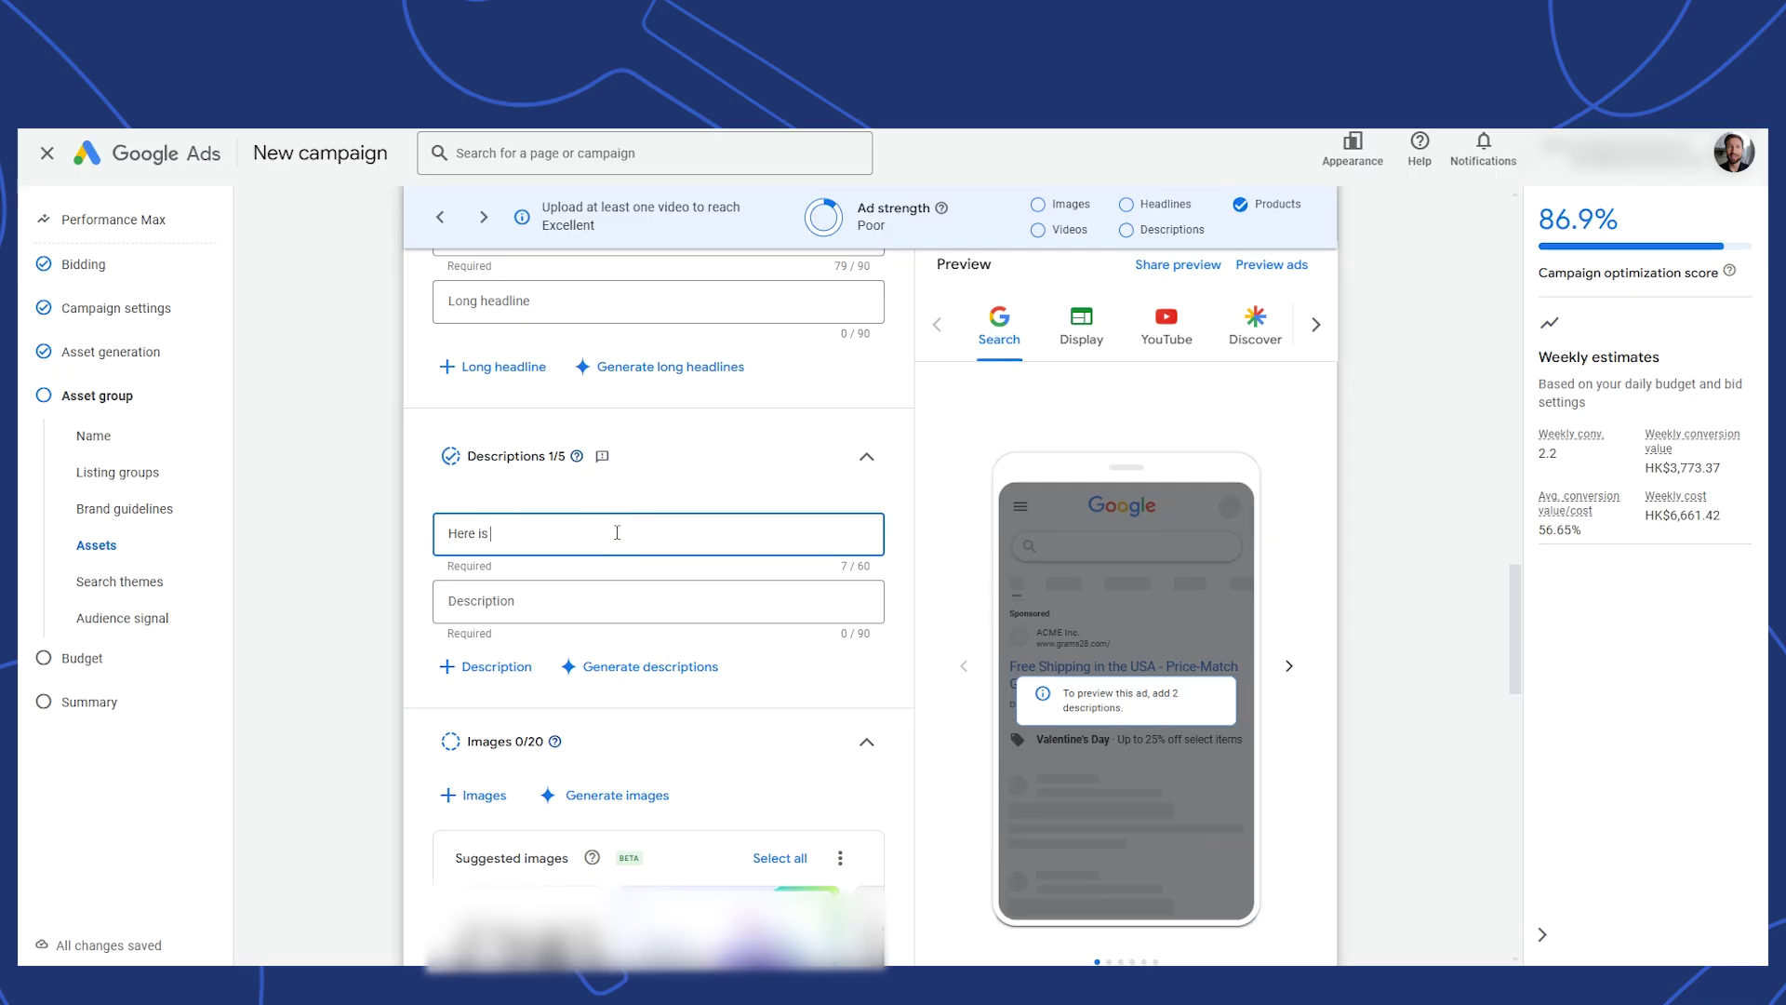
pyautogui.write('a description f')
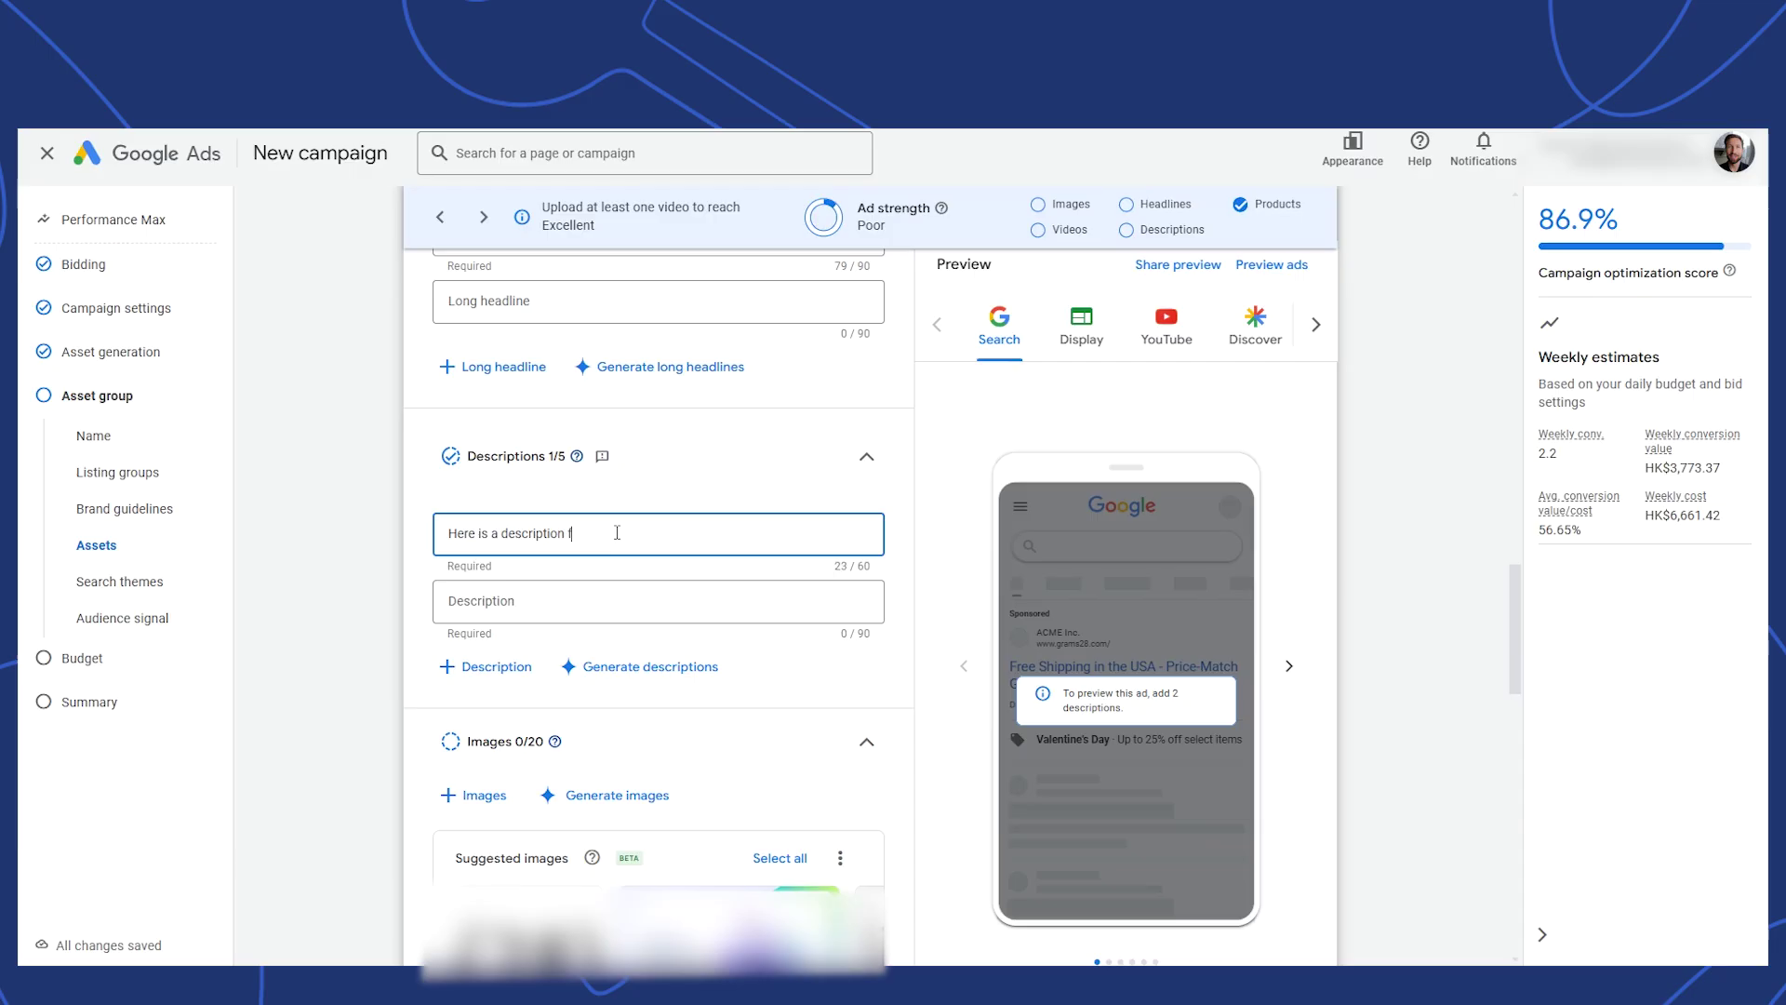
pyautogui.scroll(-4, 817, 471)
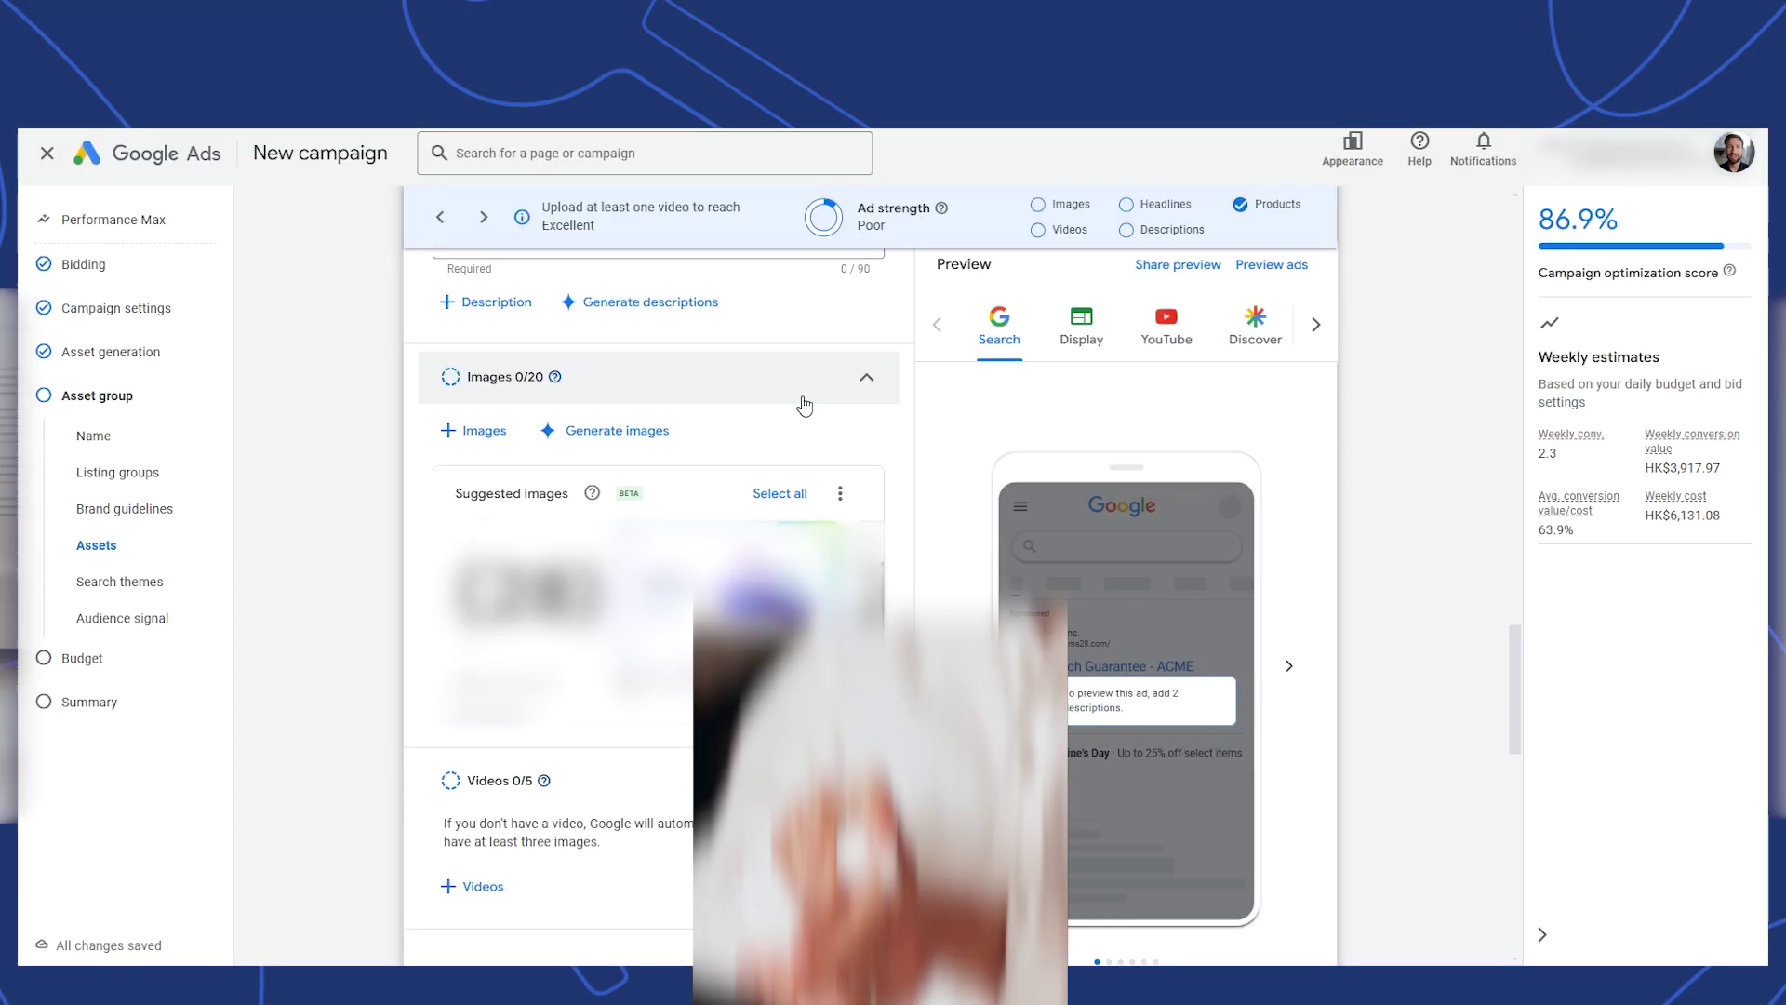
# Step: Expand the recommended sitelinks
pyautogui.scroll(-4, 810, 415)
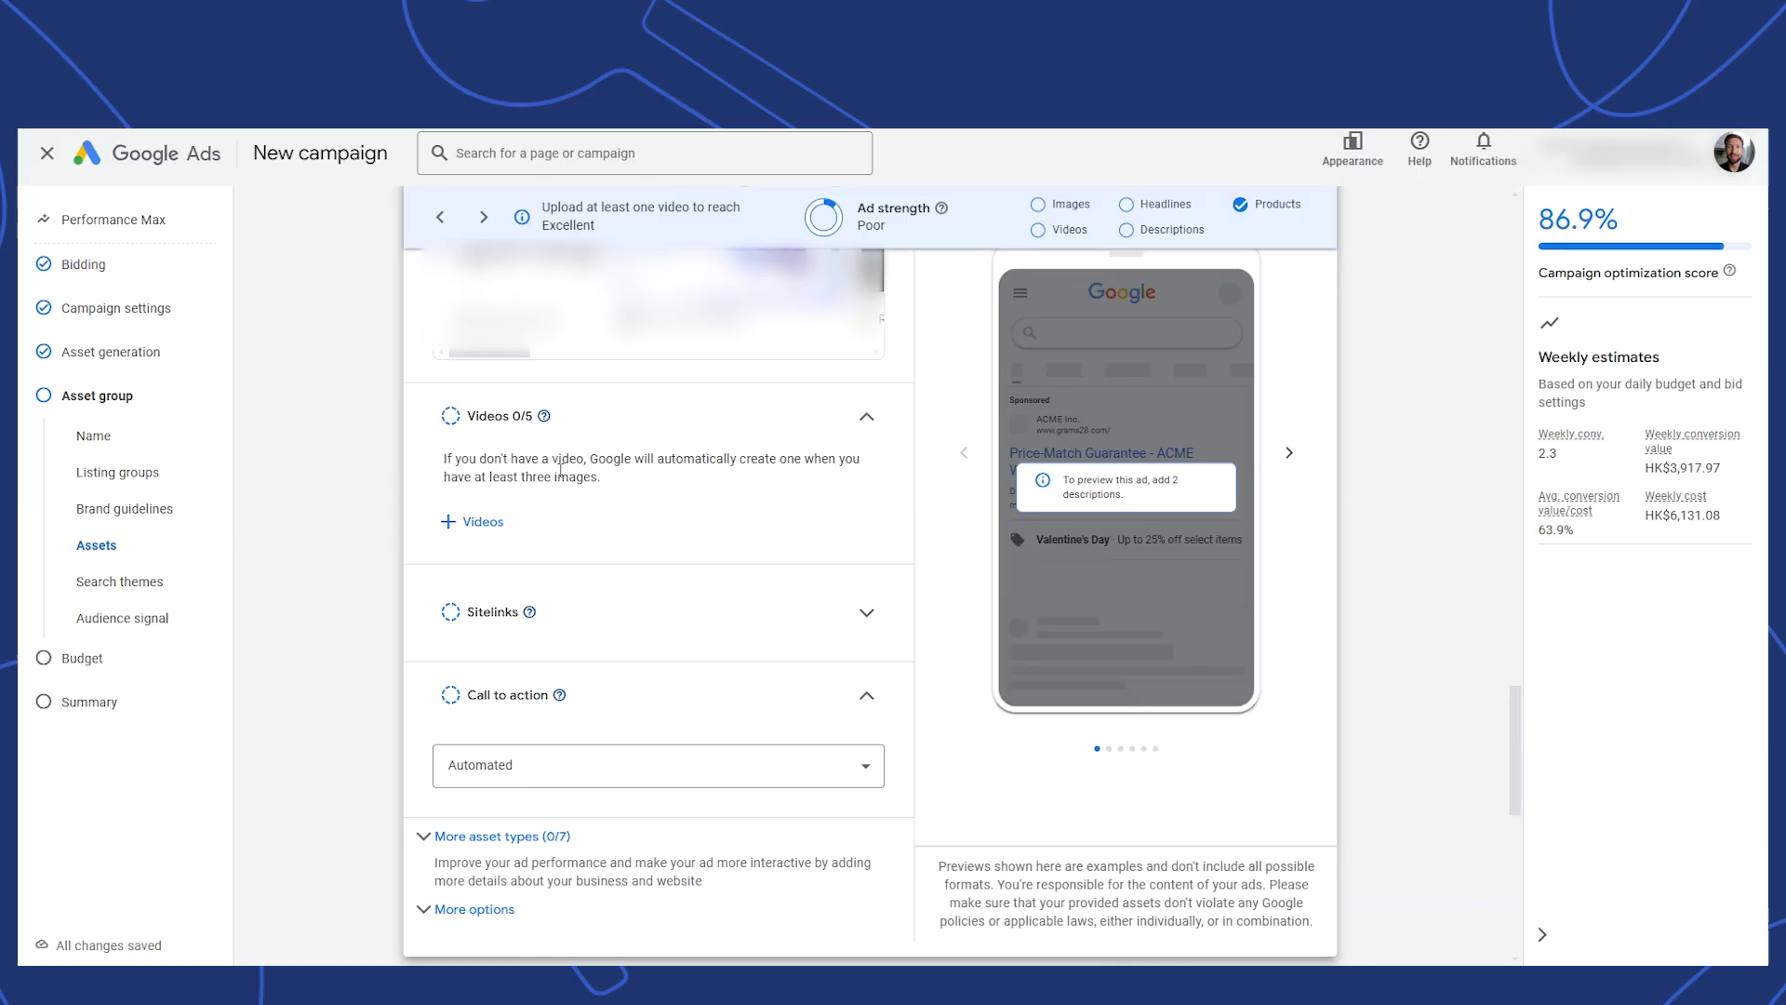
pyautogui.scroll(-2, 757, 518)
pyautogui.click(758, 518)
pyautogui.scroll(-1, 758, 518)
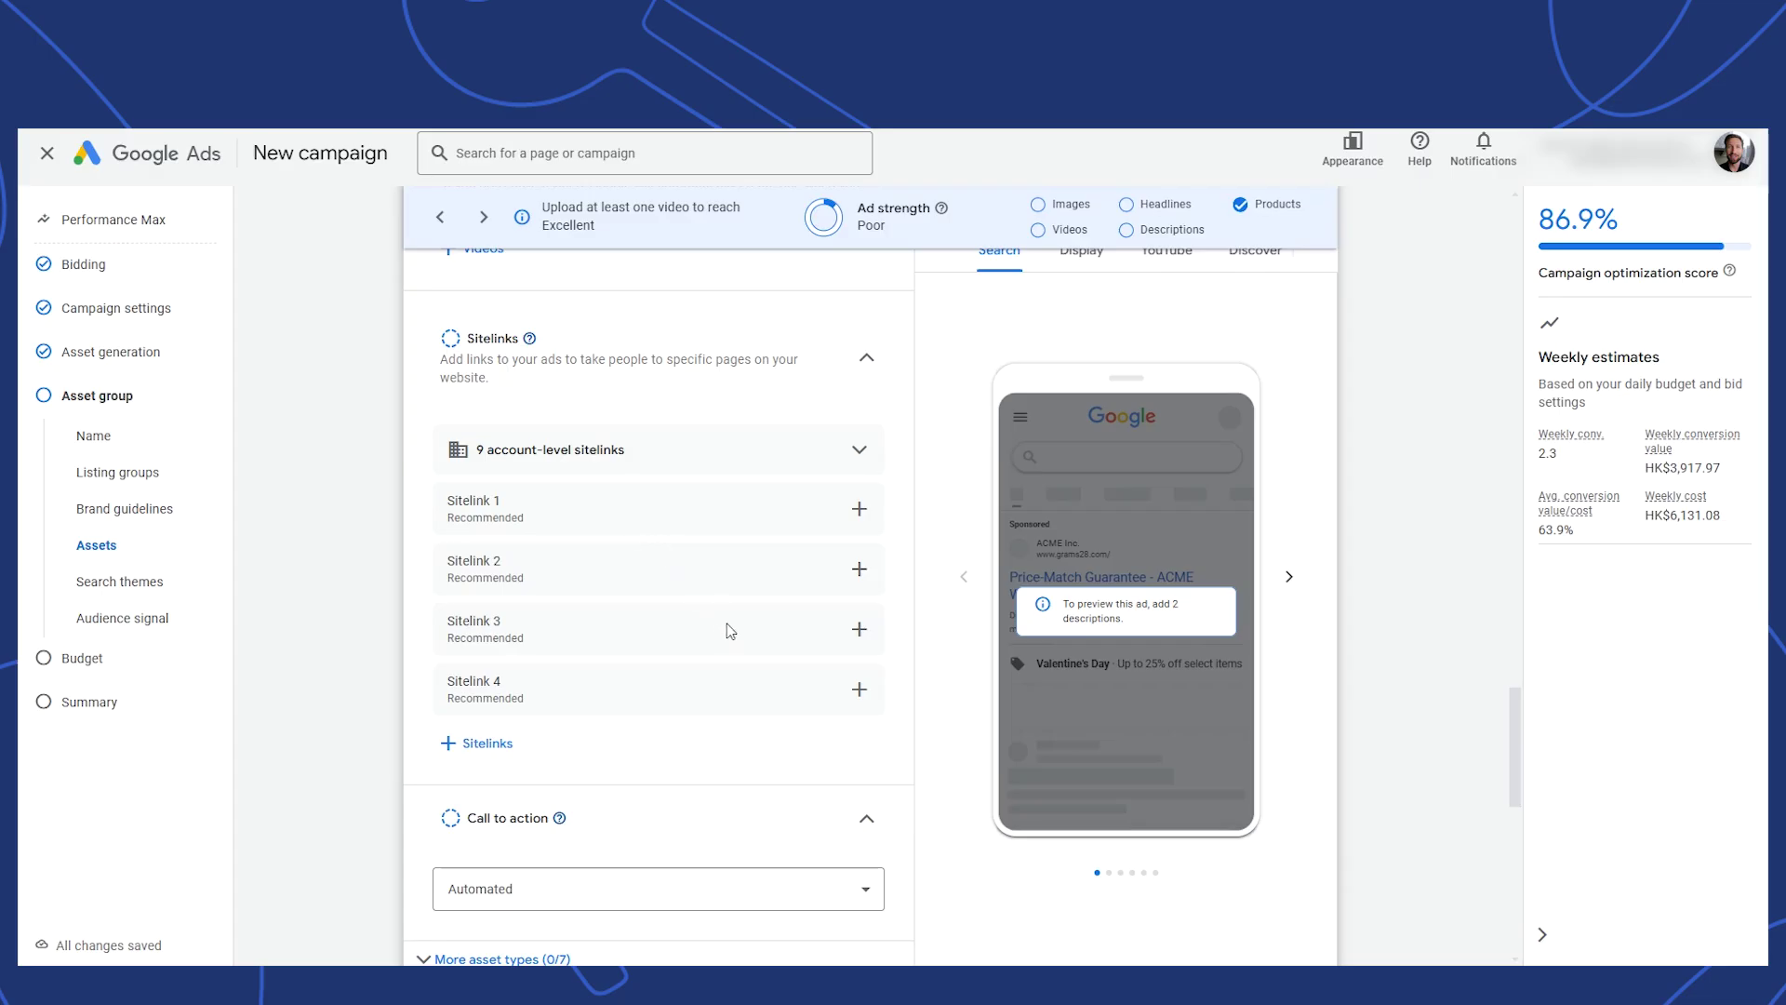
# Step: Set the call to action to Shop now
pyautogui.scroll(-4, 757, 605)
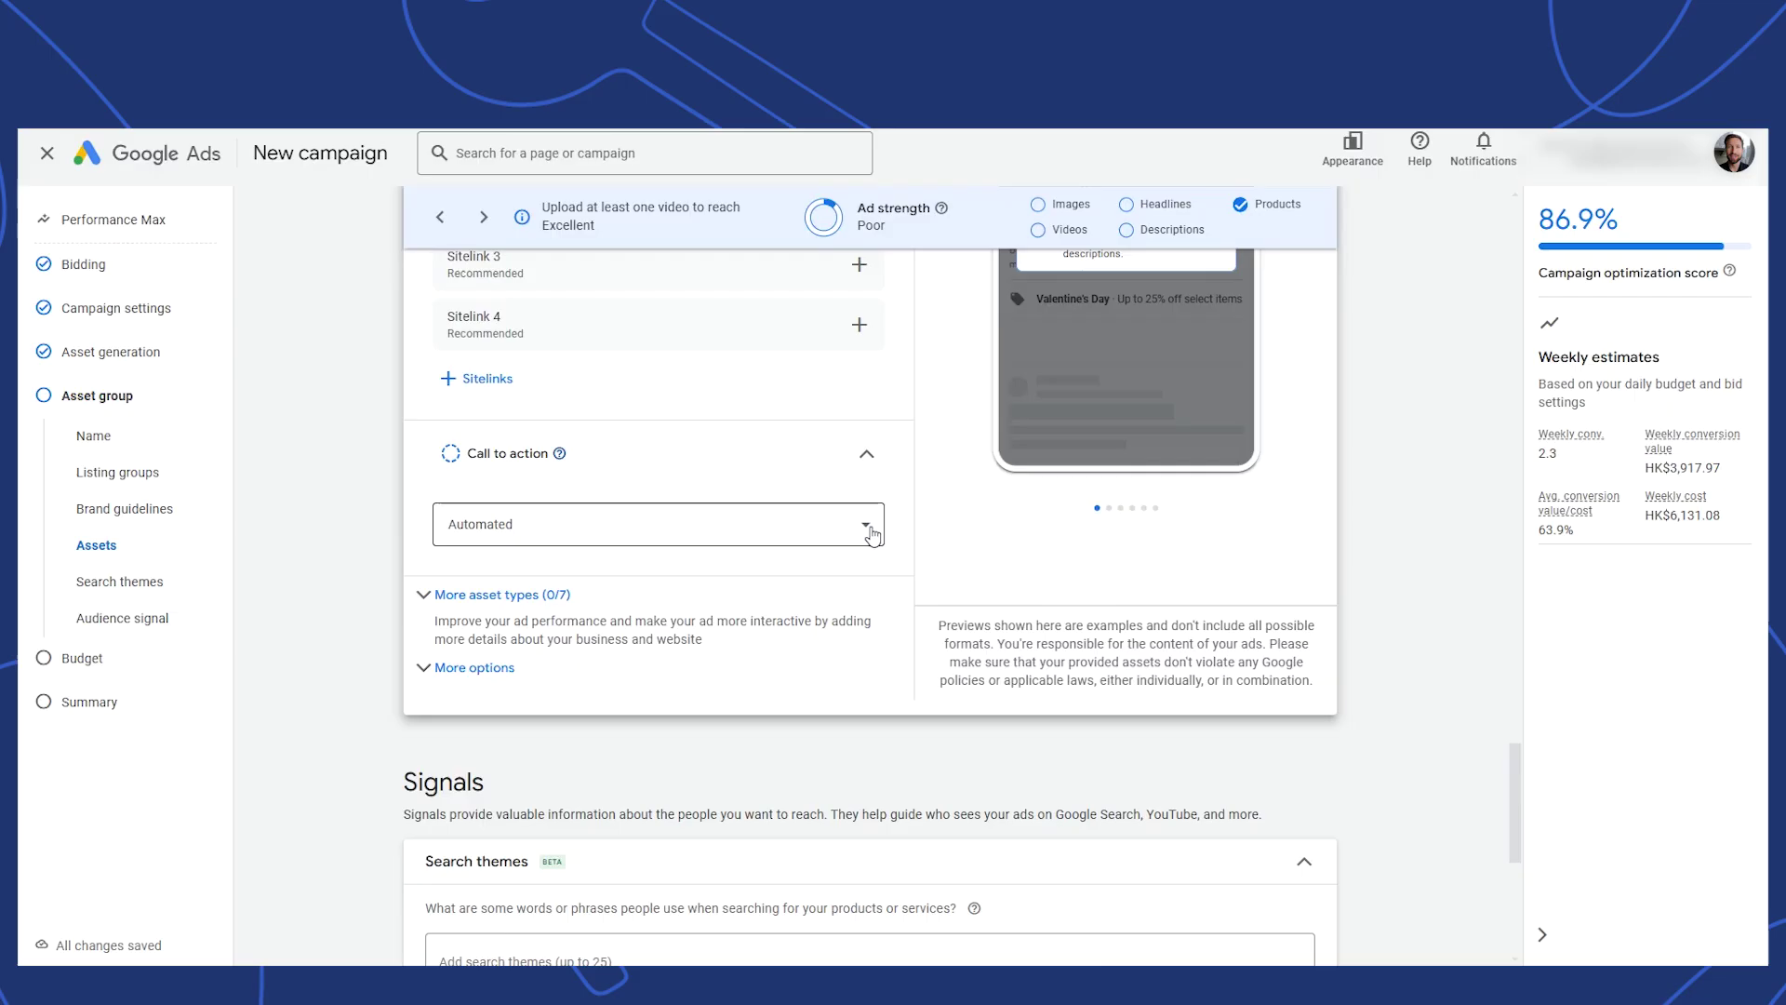
pyautogui.click(871, 527)
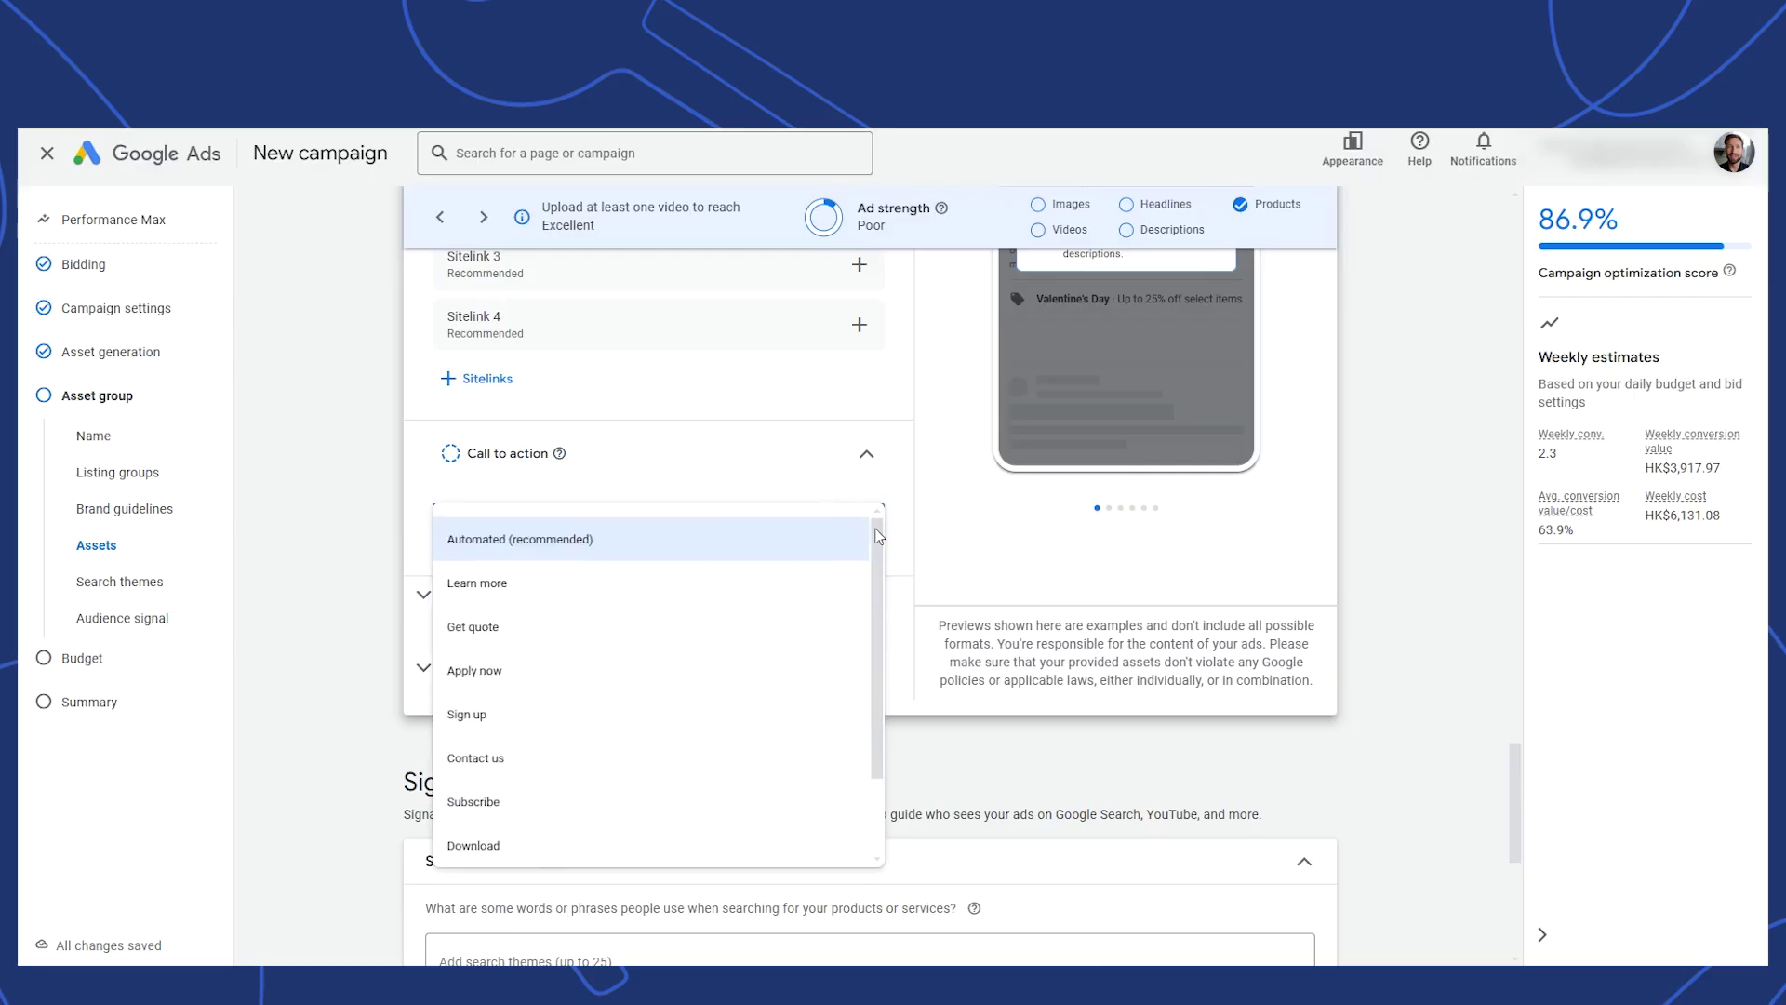
pyautogui.scroll(-2, 745, 679)
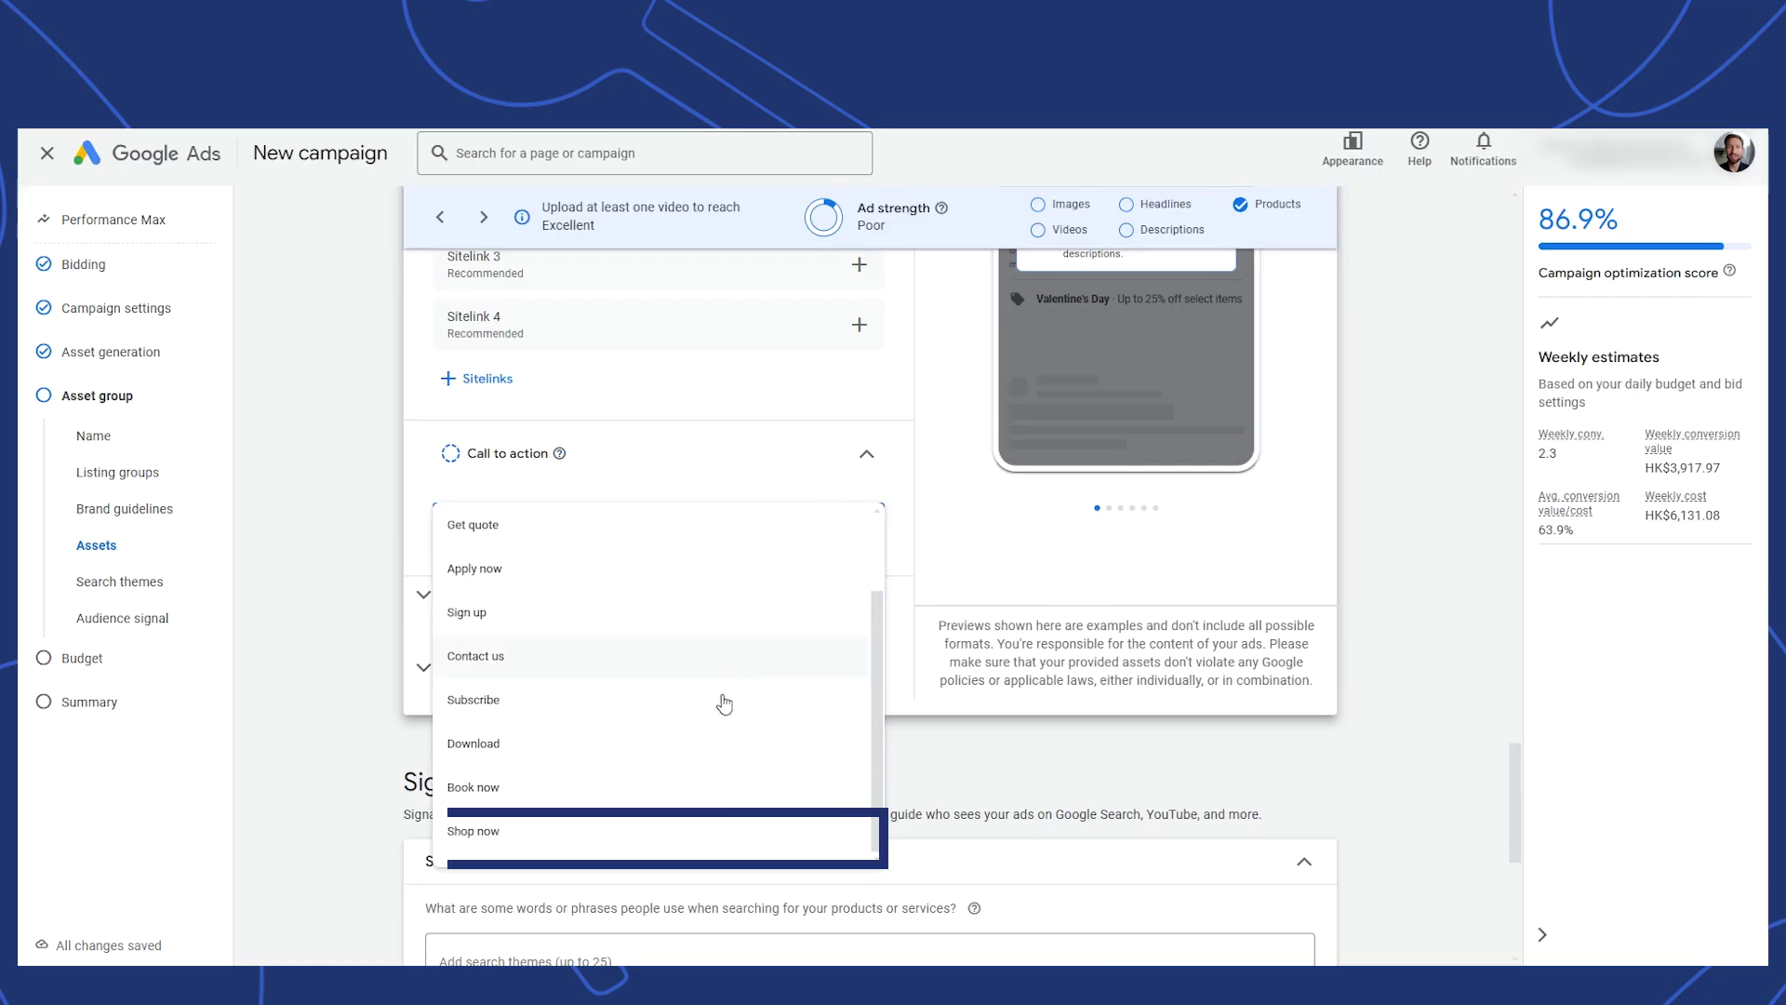
pyautogui.click(651, 839)
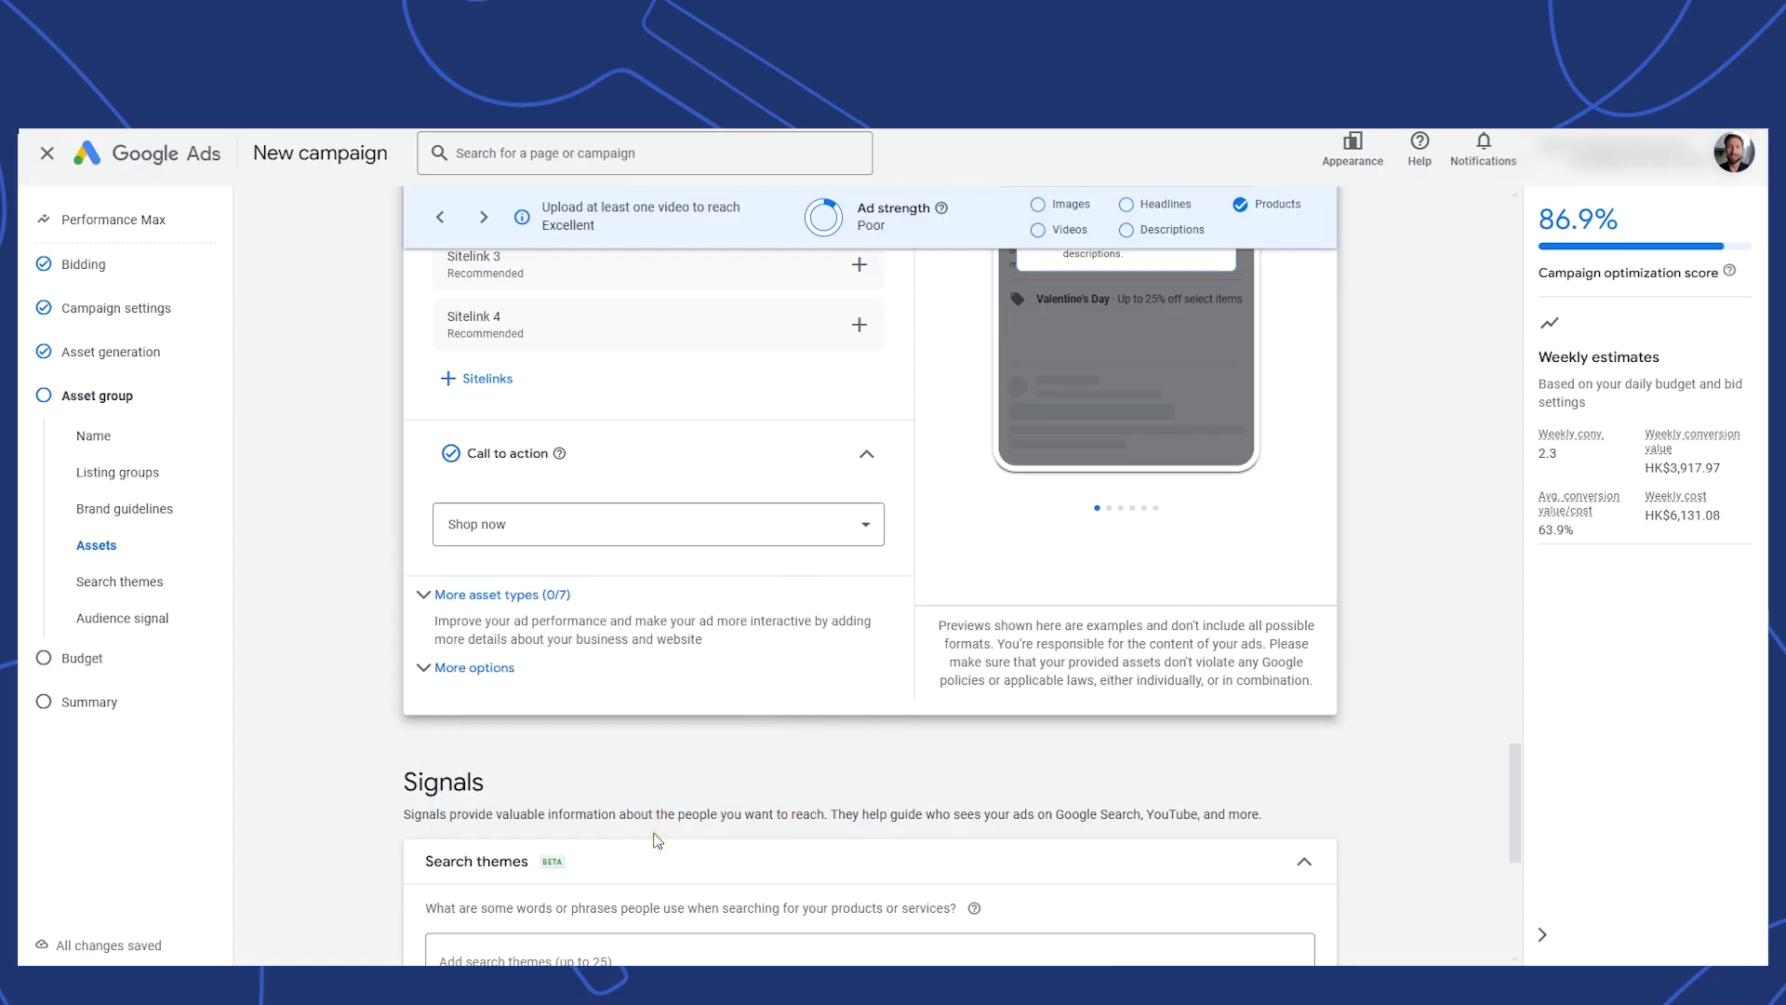
# Step: Expand the additional asset types and extra asset group options
pyautogui.click(422, 594)
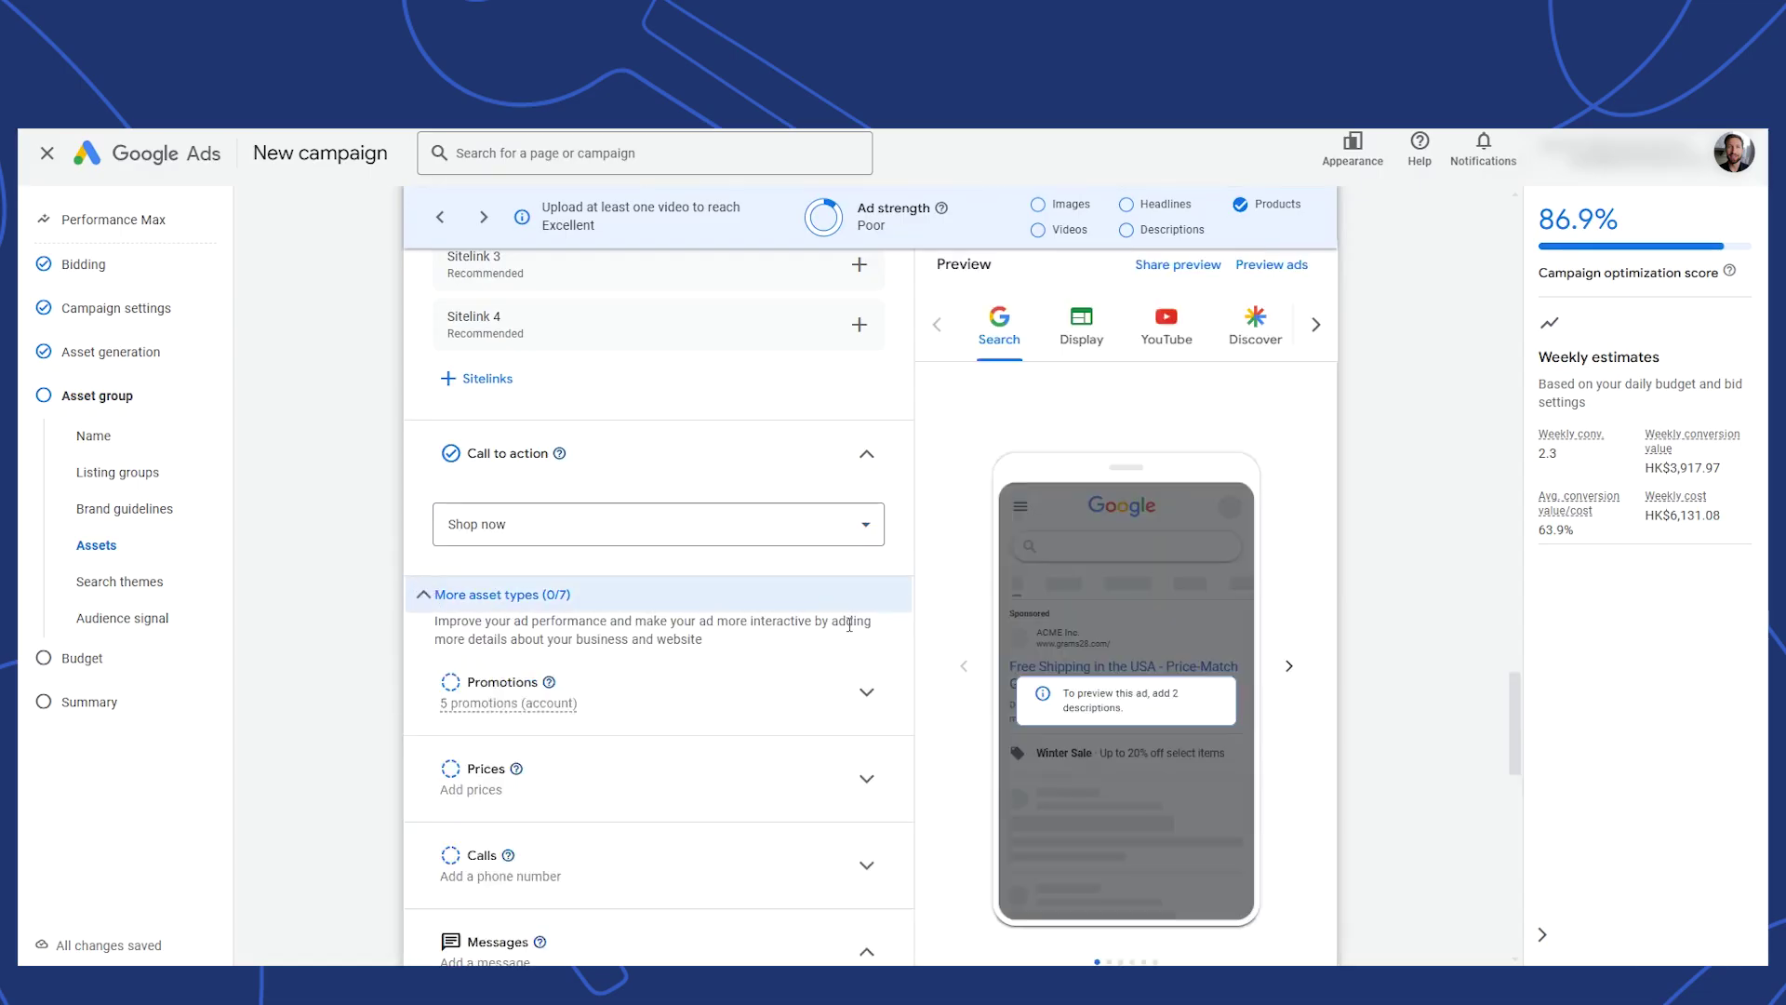
pyautogui.scroll(-3, 848, 630)
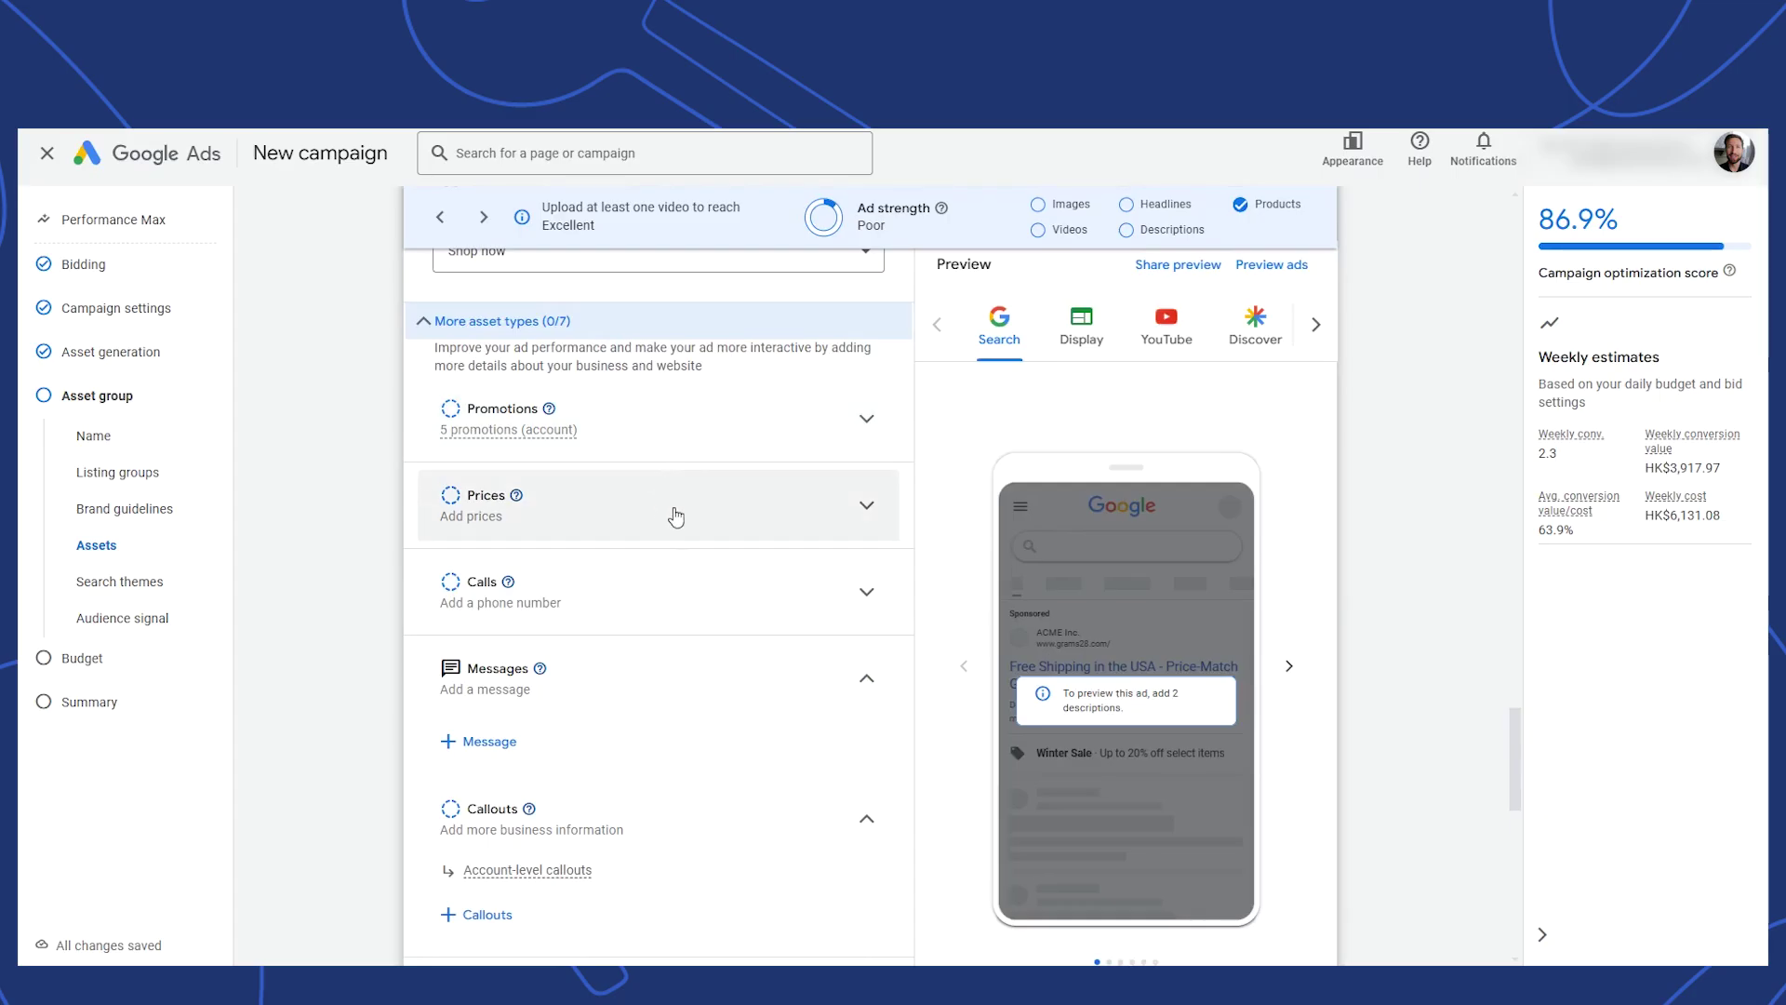
pyautogui.scroll(-5, 518, 705)
pyautogui.click(442, 697)
pyautogui.scroll(-4, 739, 626)
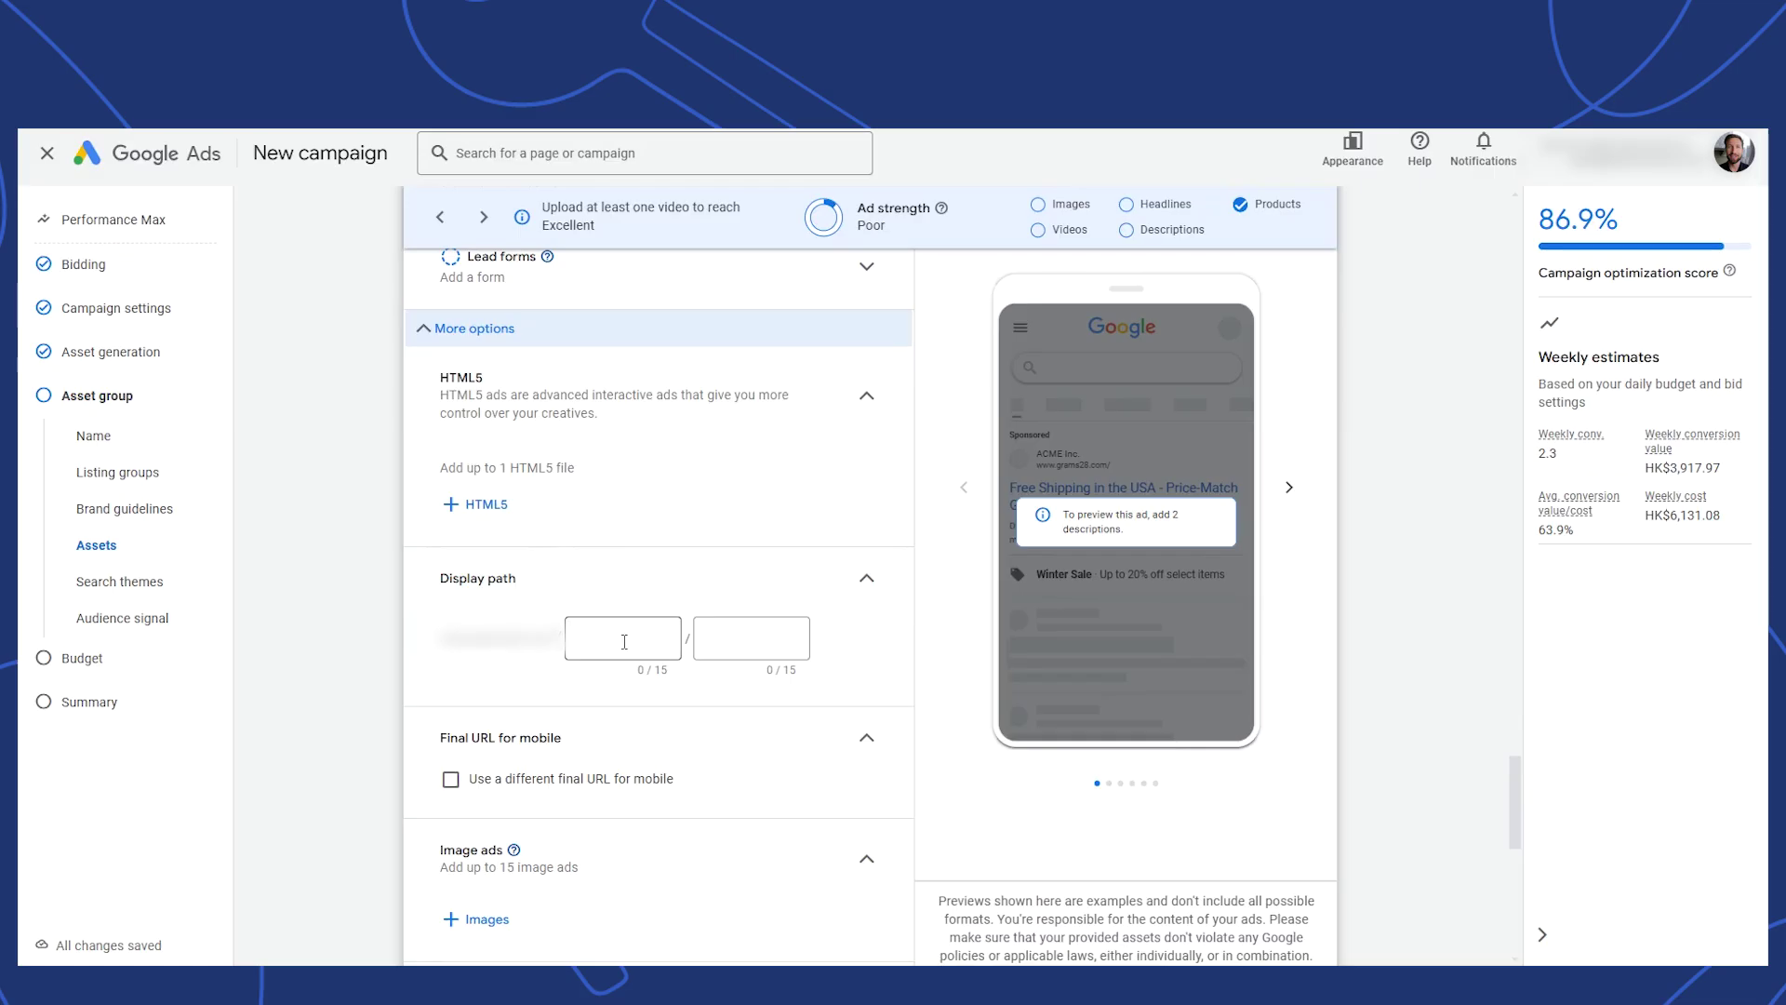
# Step: Set the first display path segment to 'widgets' and move down to the Signals section
pyautogui.click(611, 640)
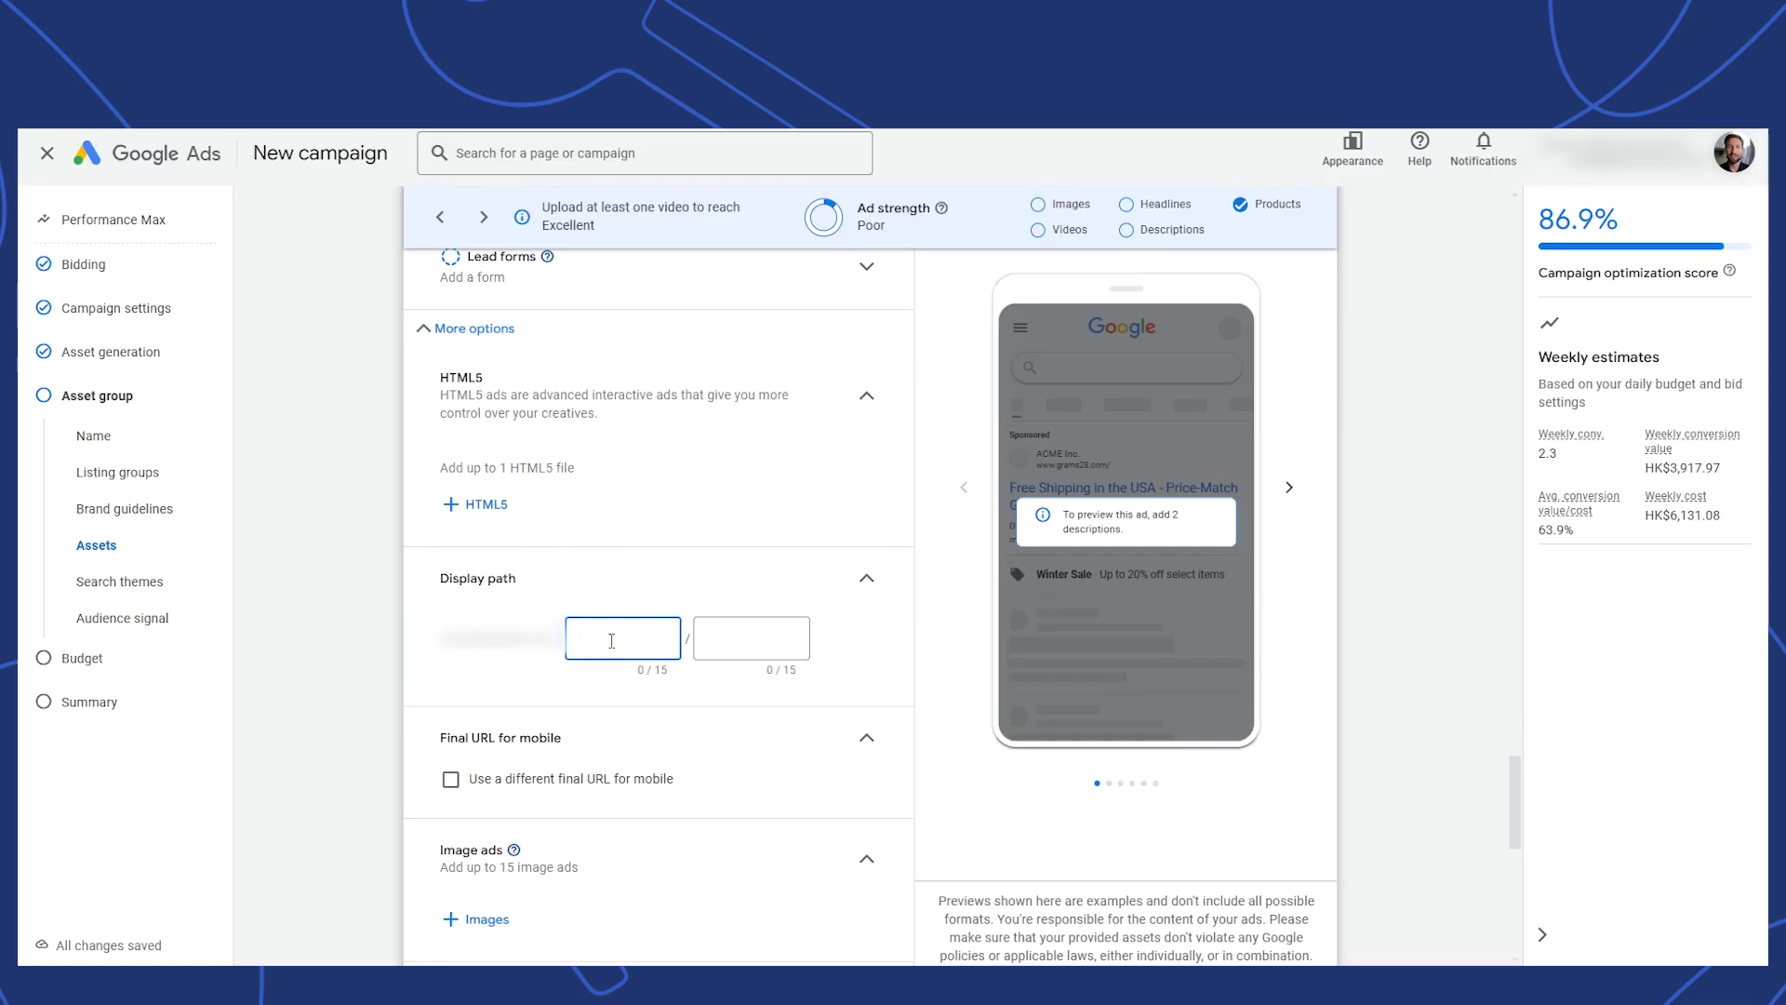
pyautogui.write('widgets')
pyautogui.scroll(-2, 623, 676)
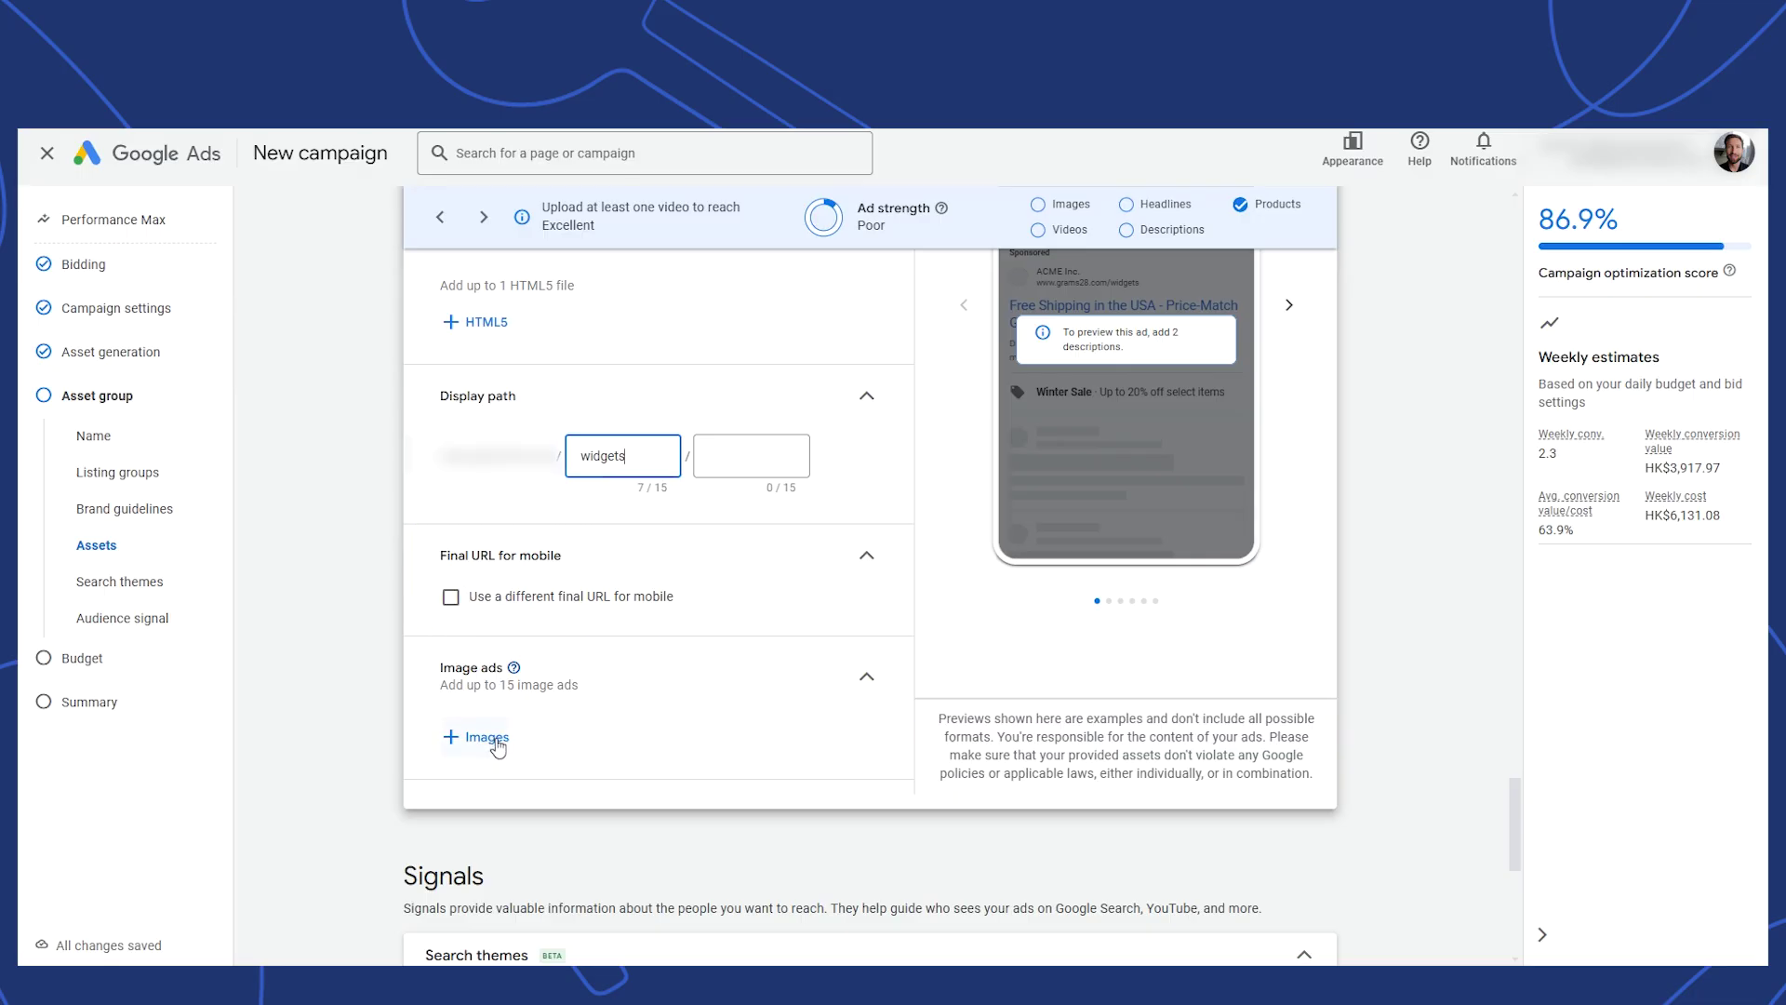
pyautogui.moveTo(514, 669)
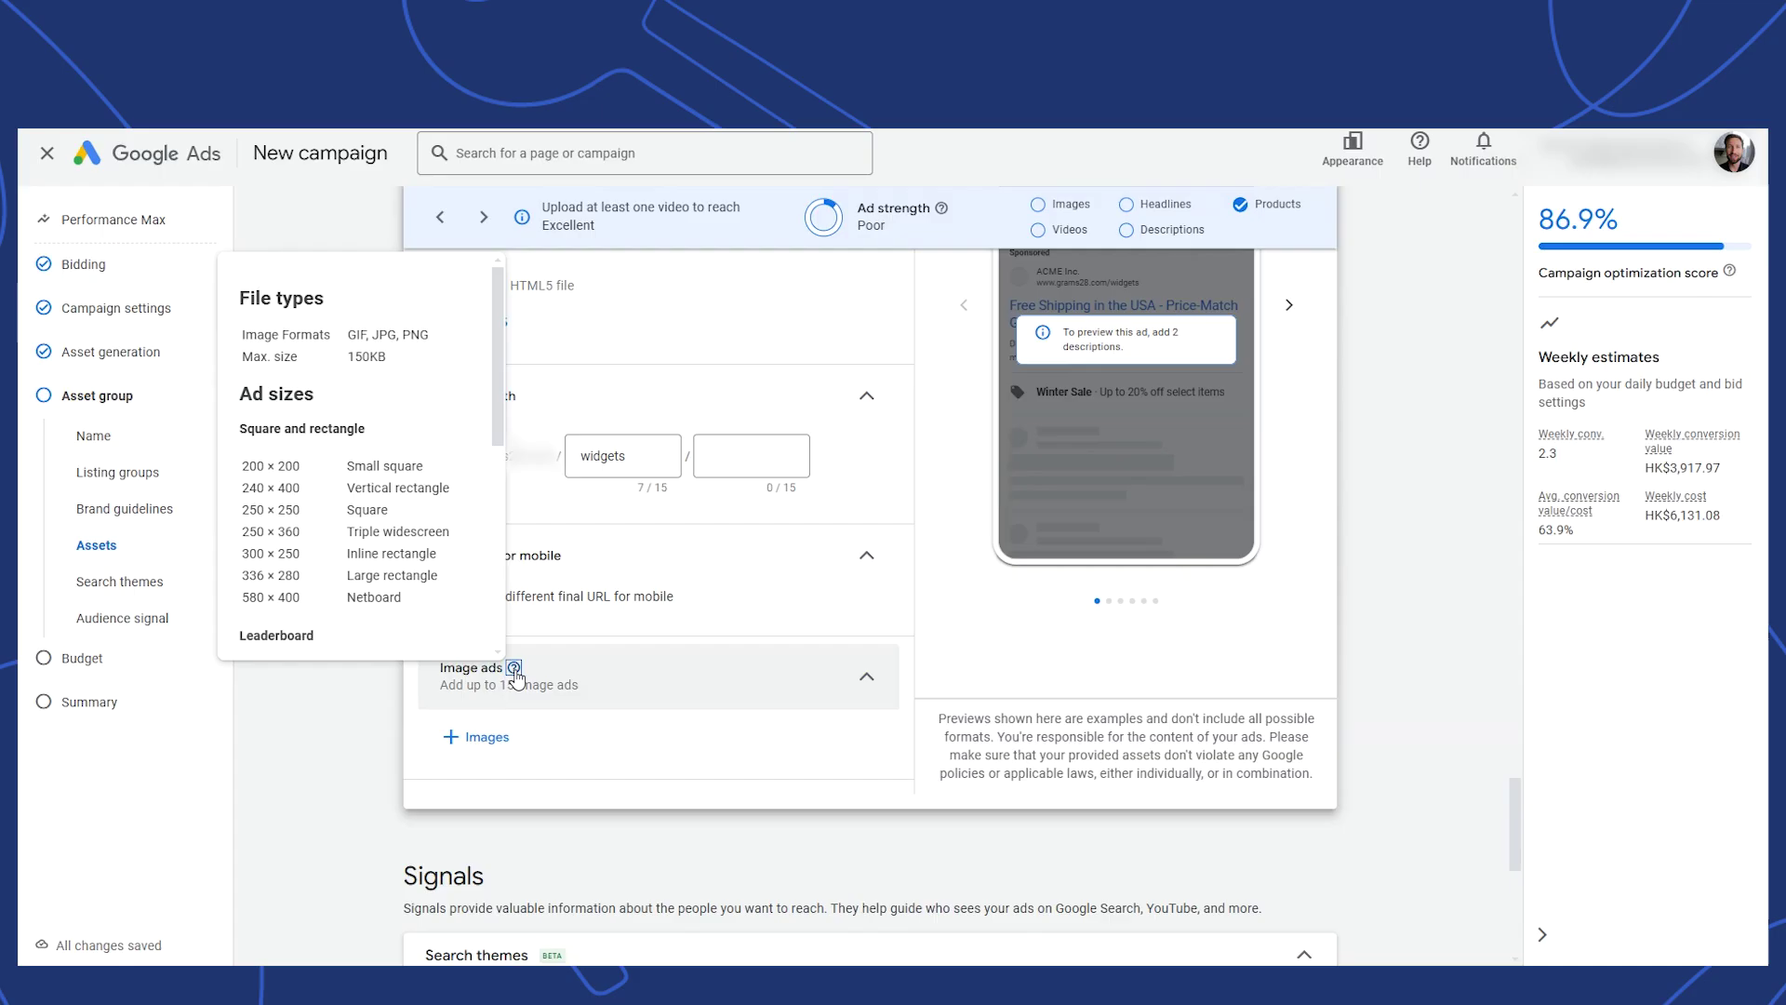
pyautogui.scroll(-7, 673, 744)
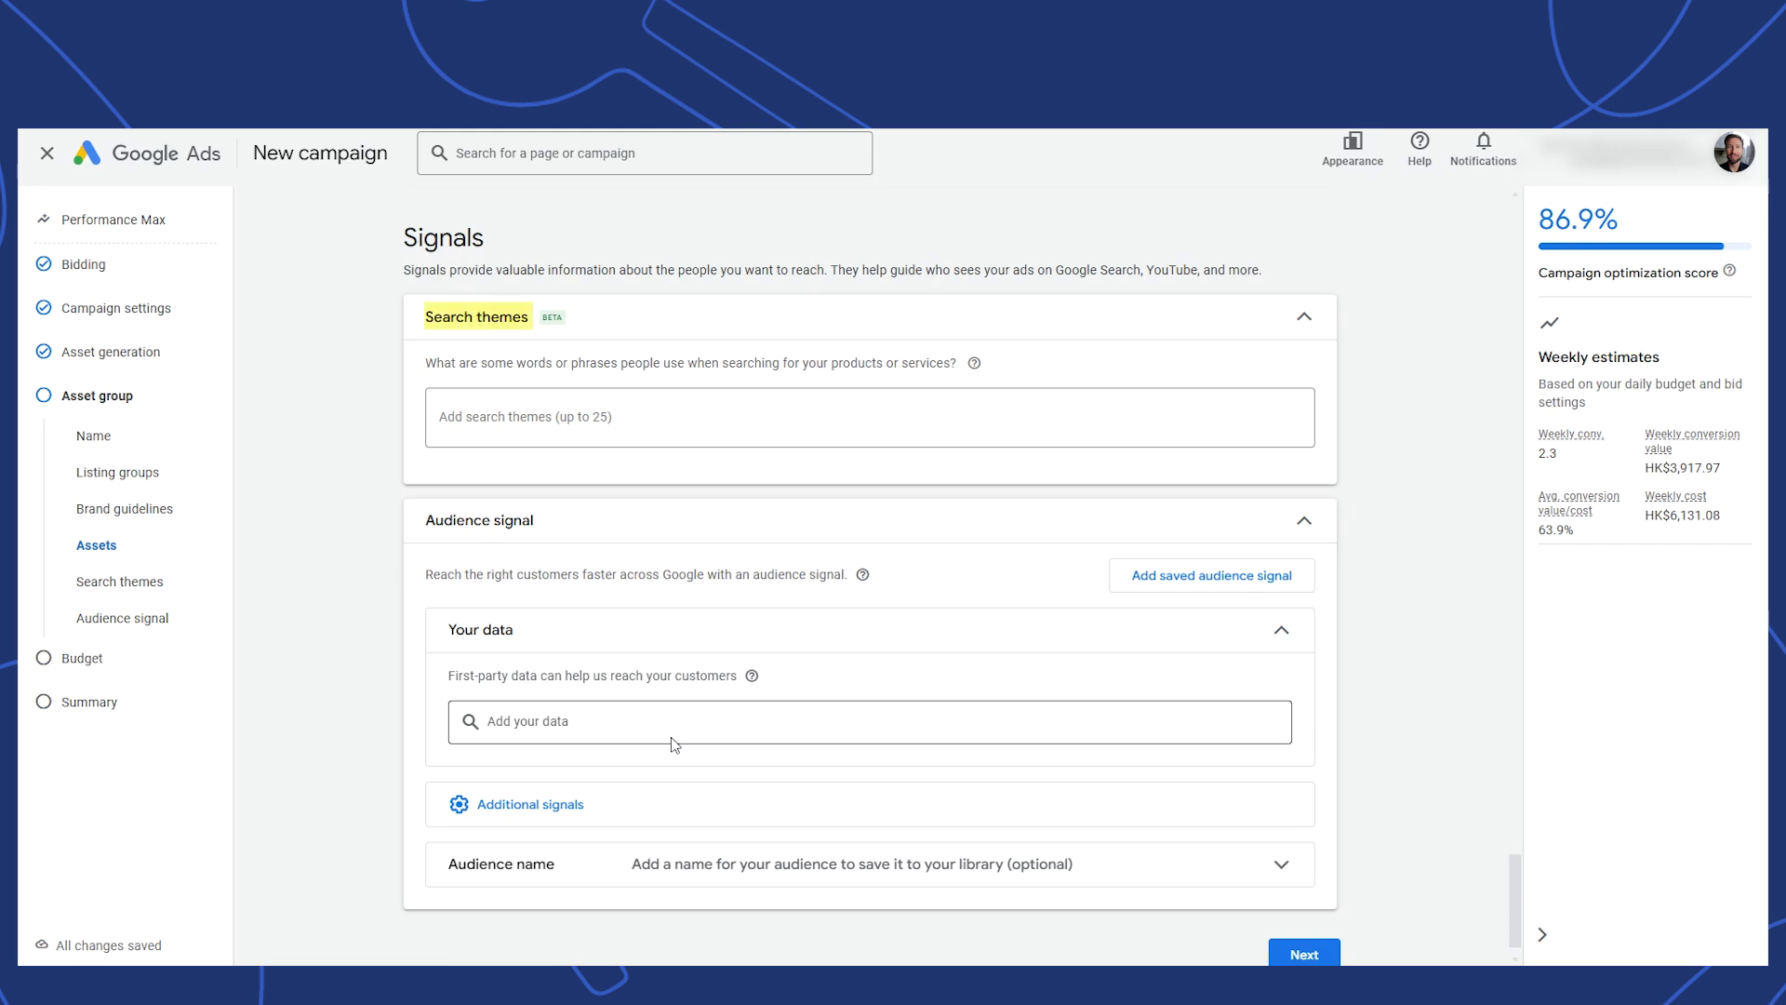
# Step: Add the search themes 'acme widgets' and 'buy widgets online'
pyautogui.click(672, 418)
pyautogui.write('acme widgets')
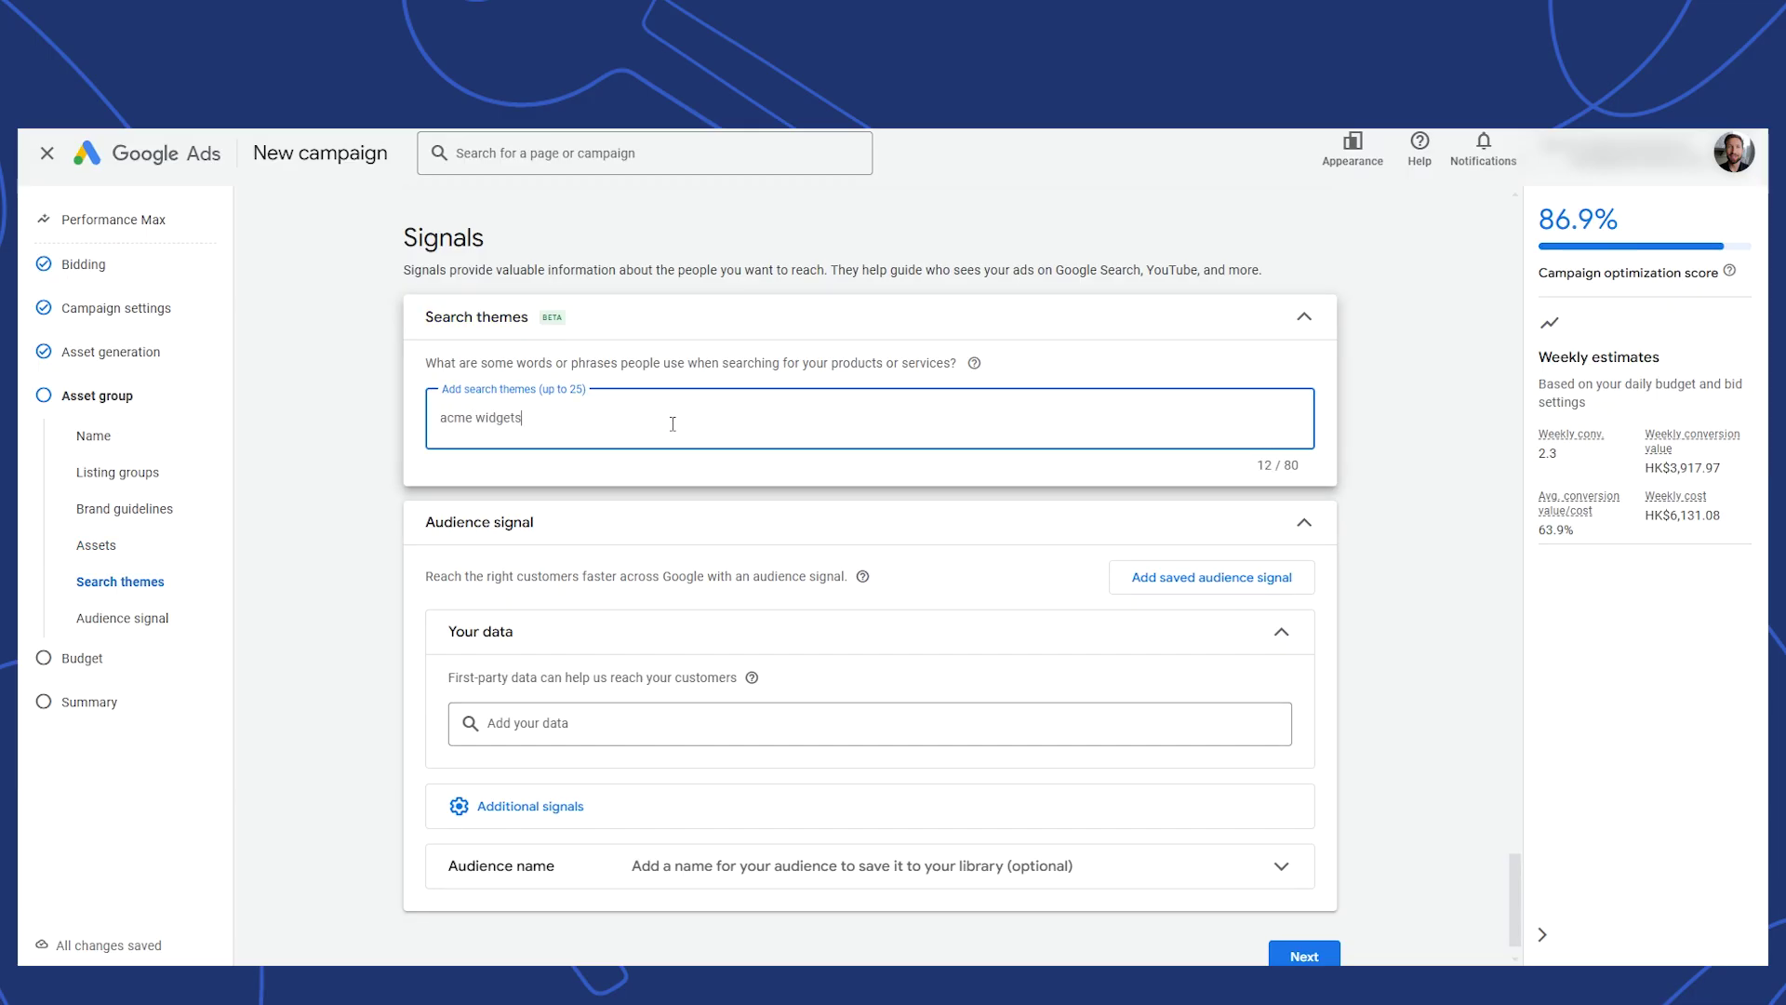
pyautogui.press('Return')
pyautogui.write('buy widgets online')
pyautogui.press('Return')
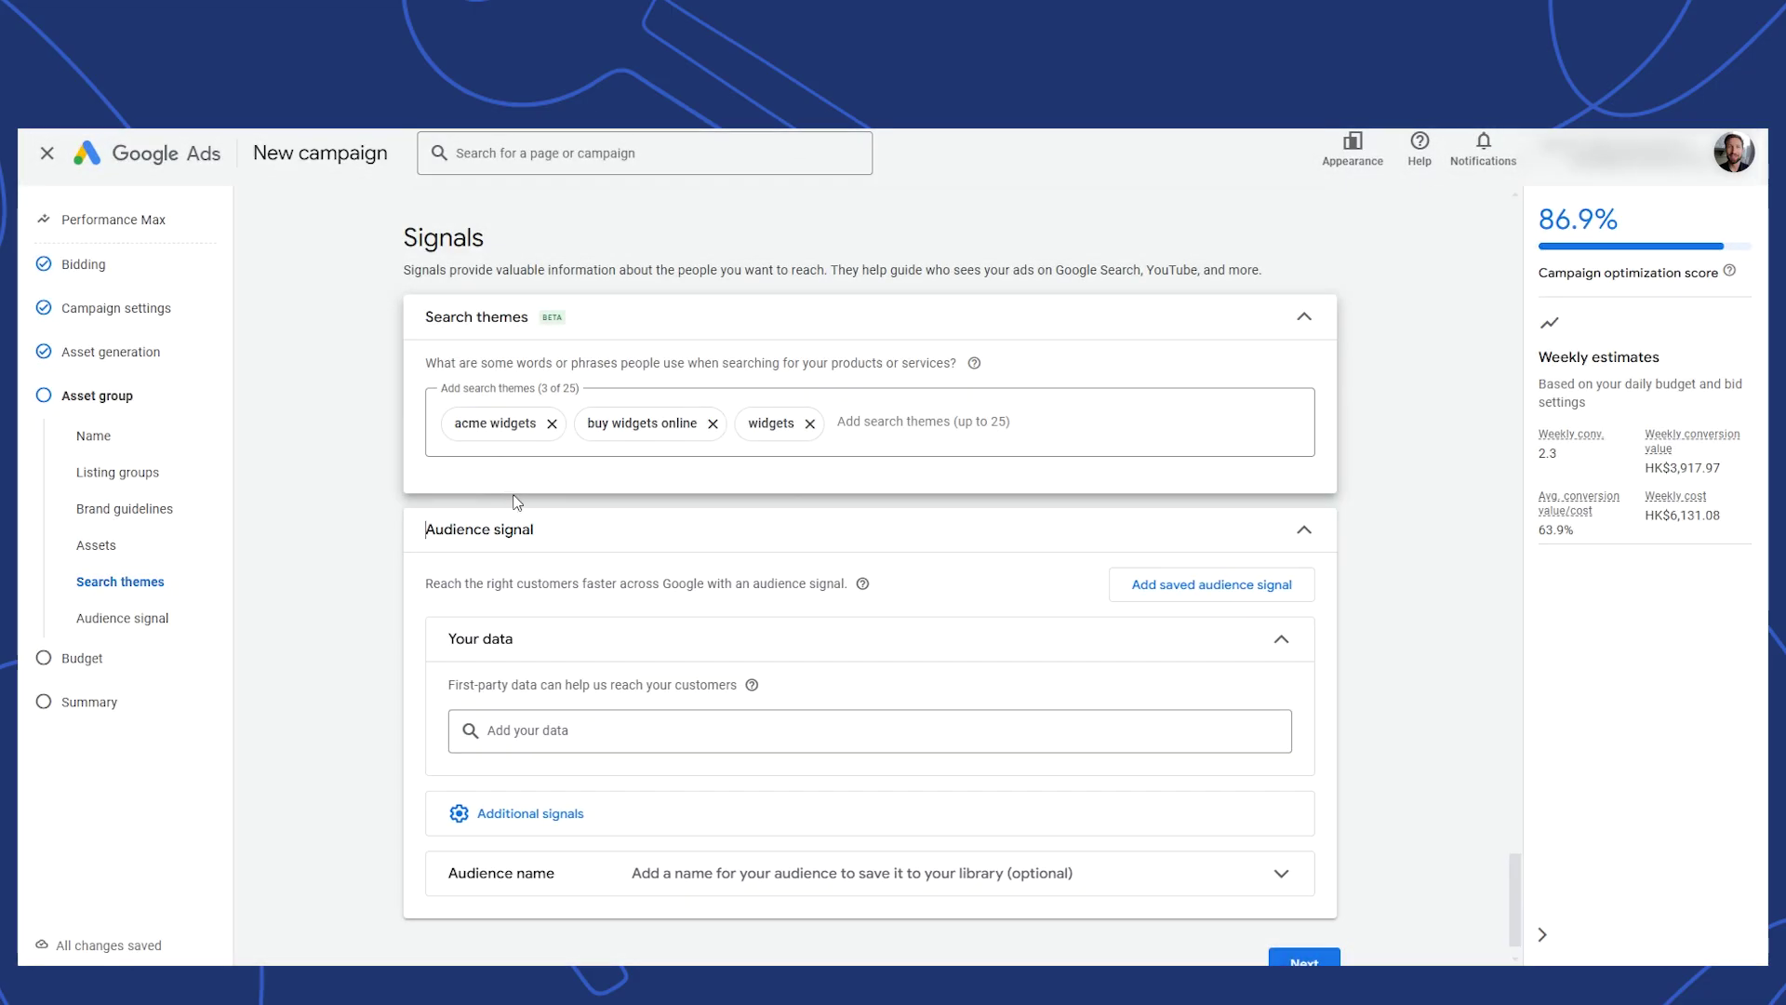
pyautogui.scroll(-1, 693, 684)
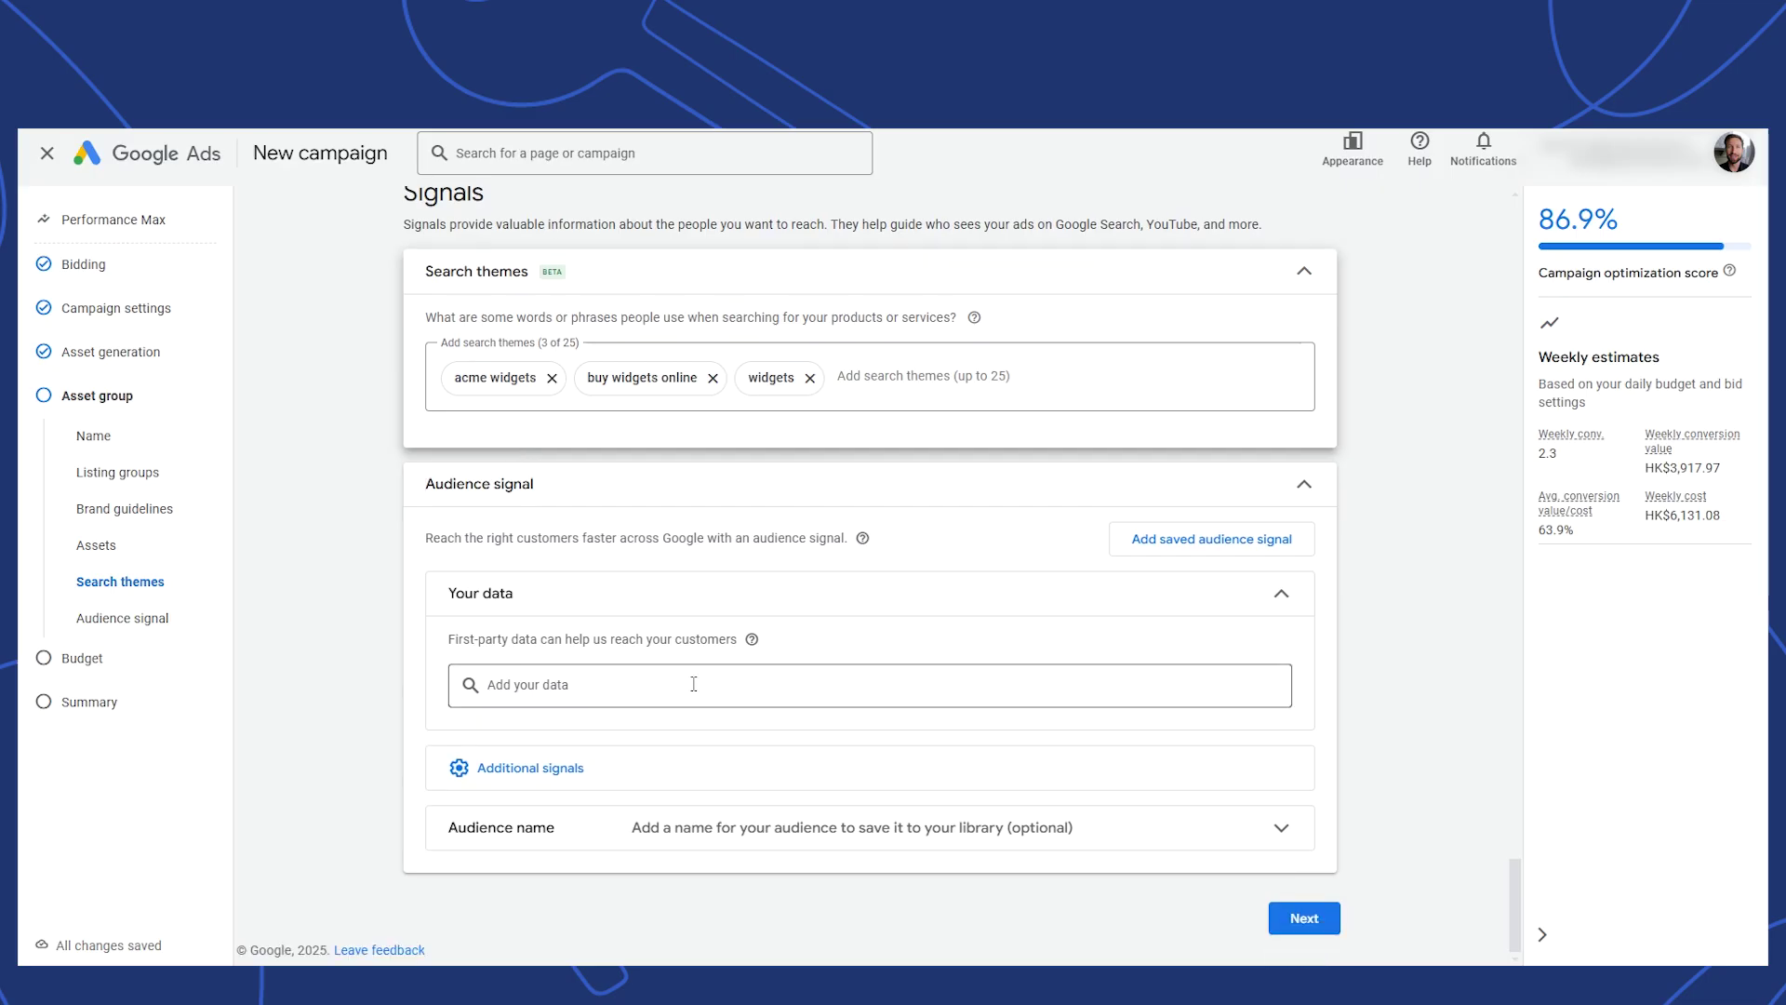
# Step: Add Customer Match List - VIP sales as the audience signal's customer data
pyautogui.click(693, 684)
pyautogui.click(474, 770)
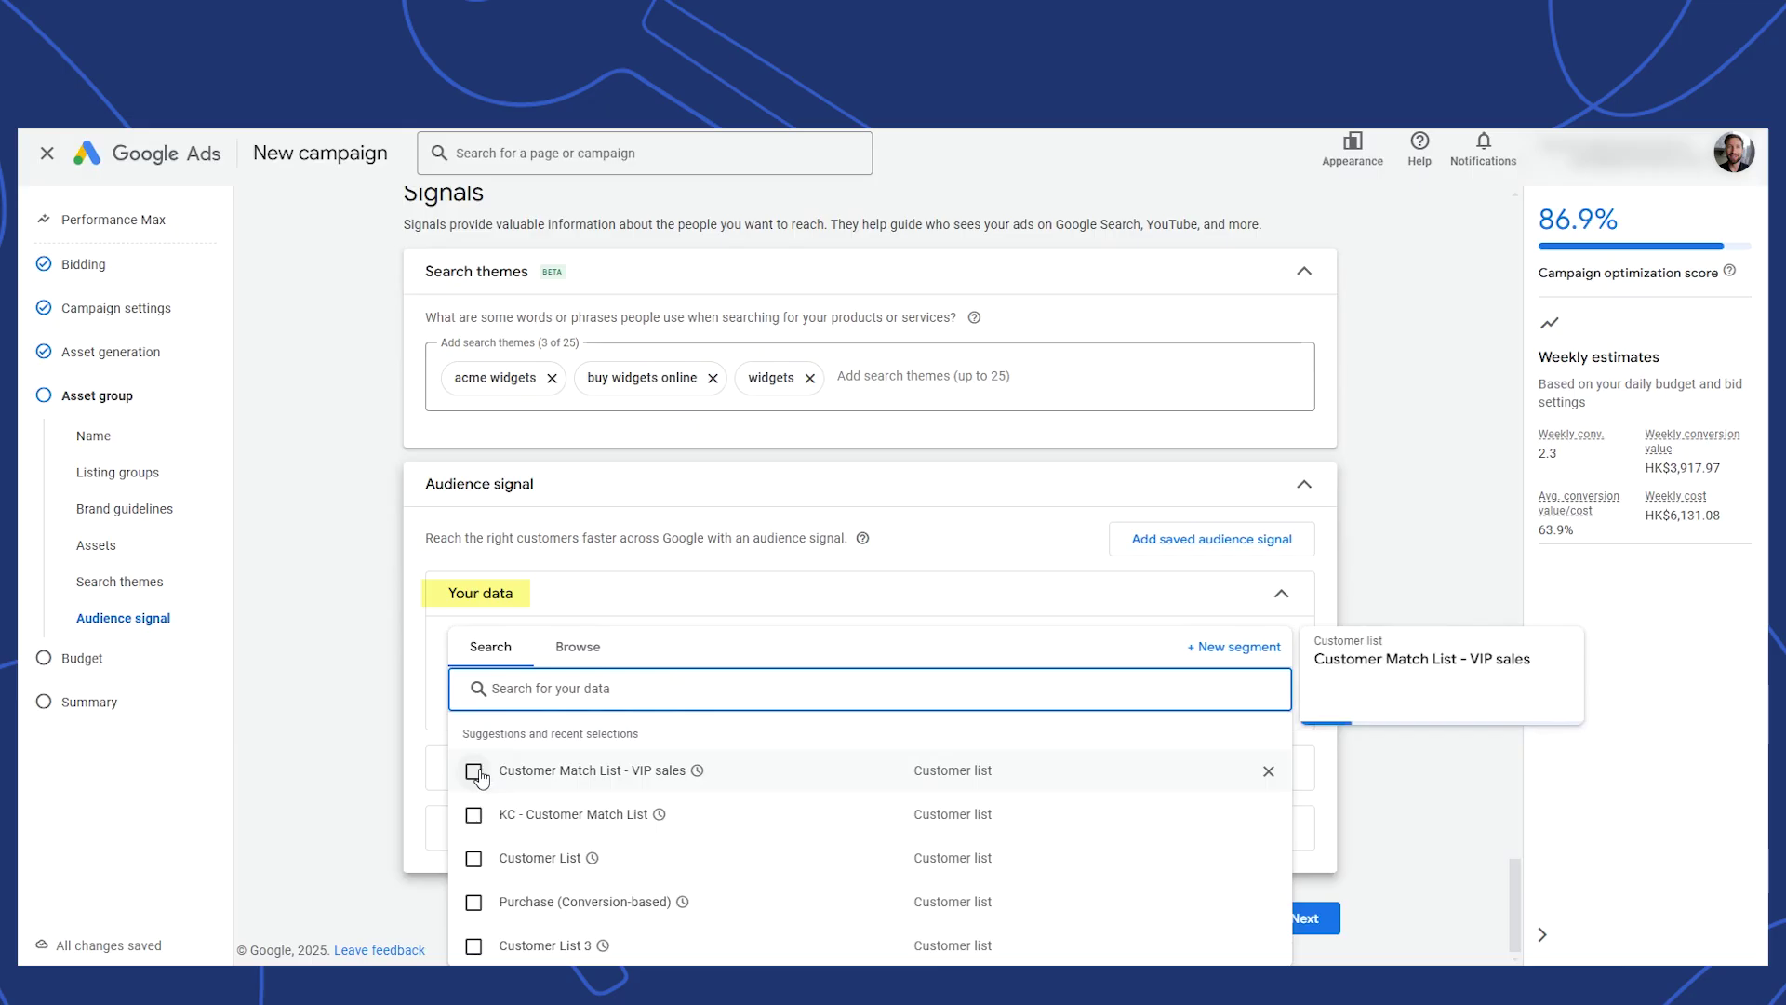
pyautogui.click(371, 700)
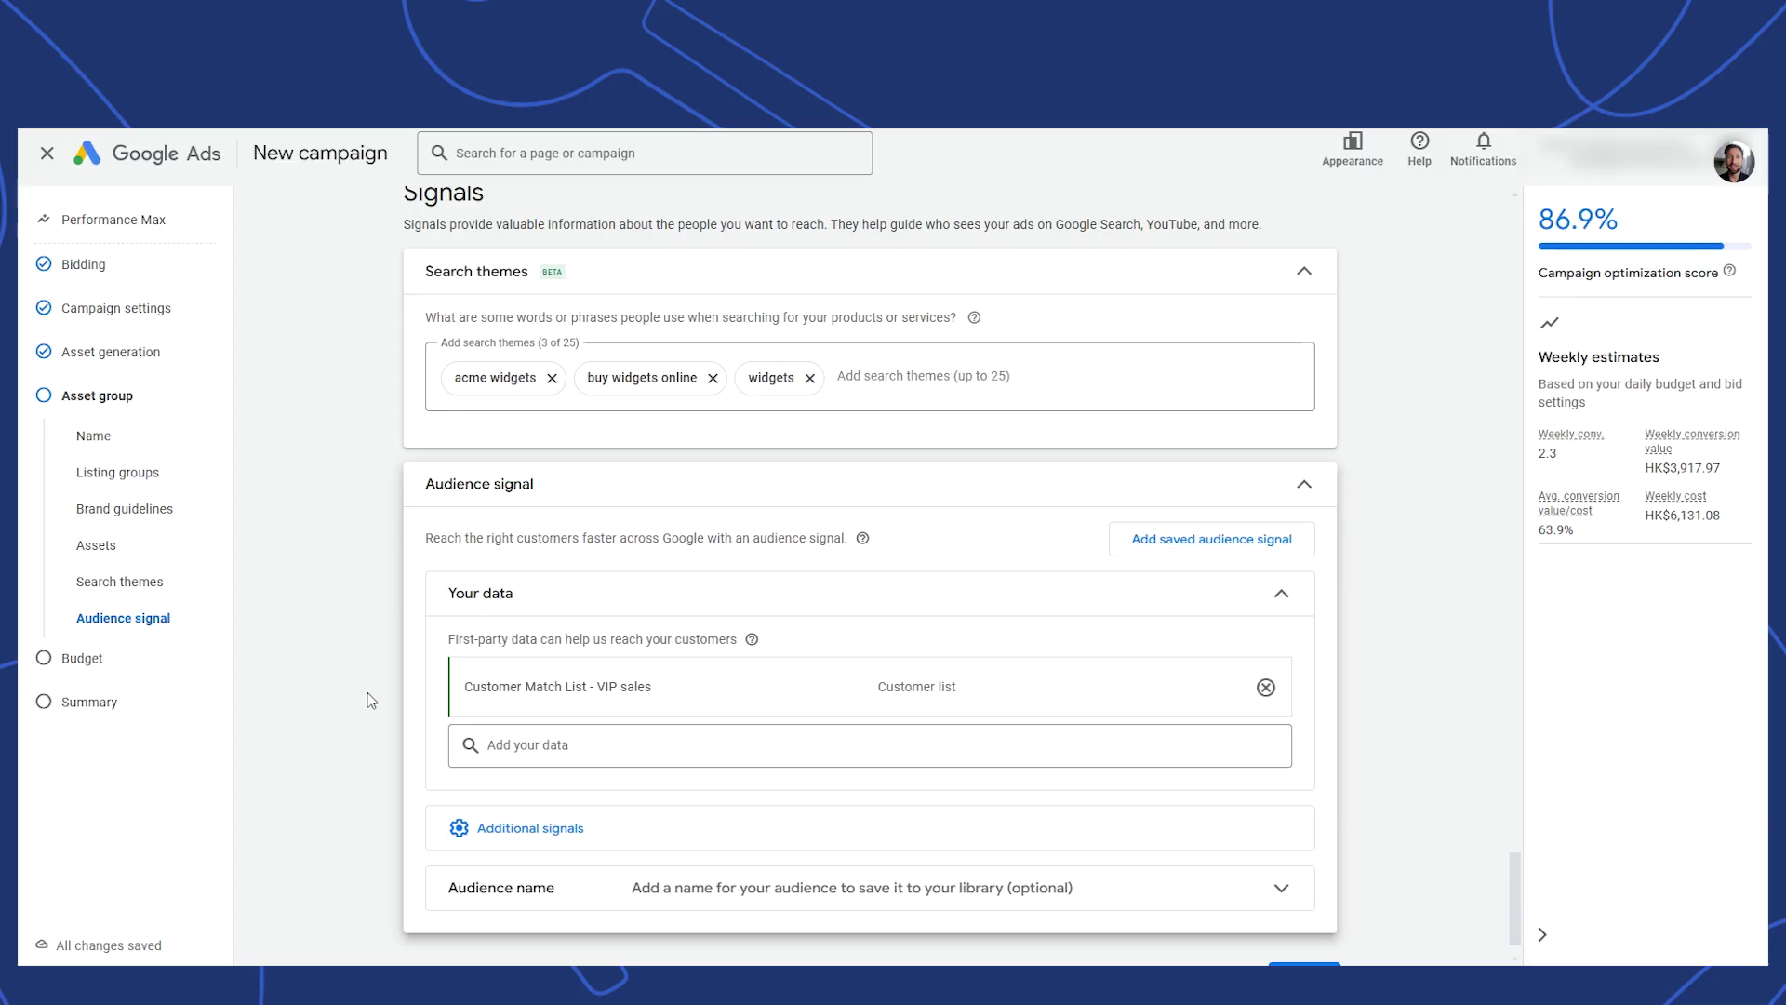
# Step: Add the Baseball Equipment interest segment, found by searching 'baseball'
pyautogui.click(547, 827)
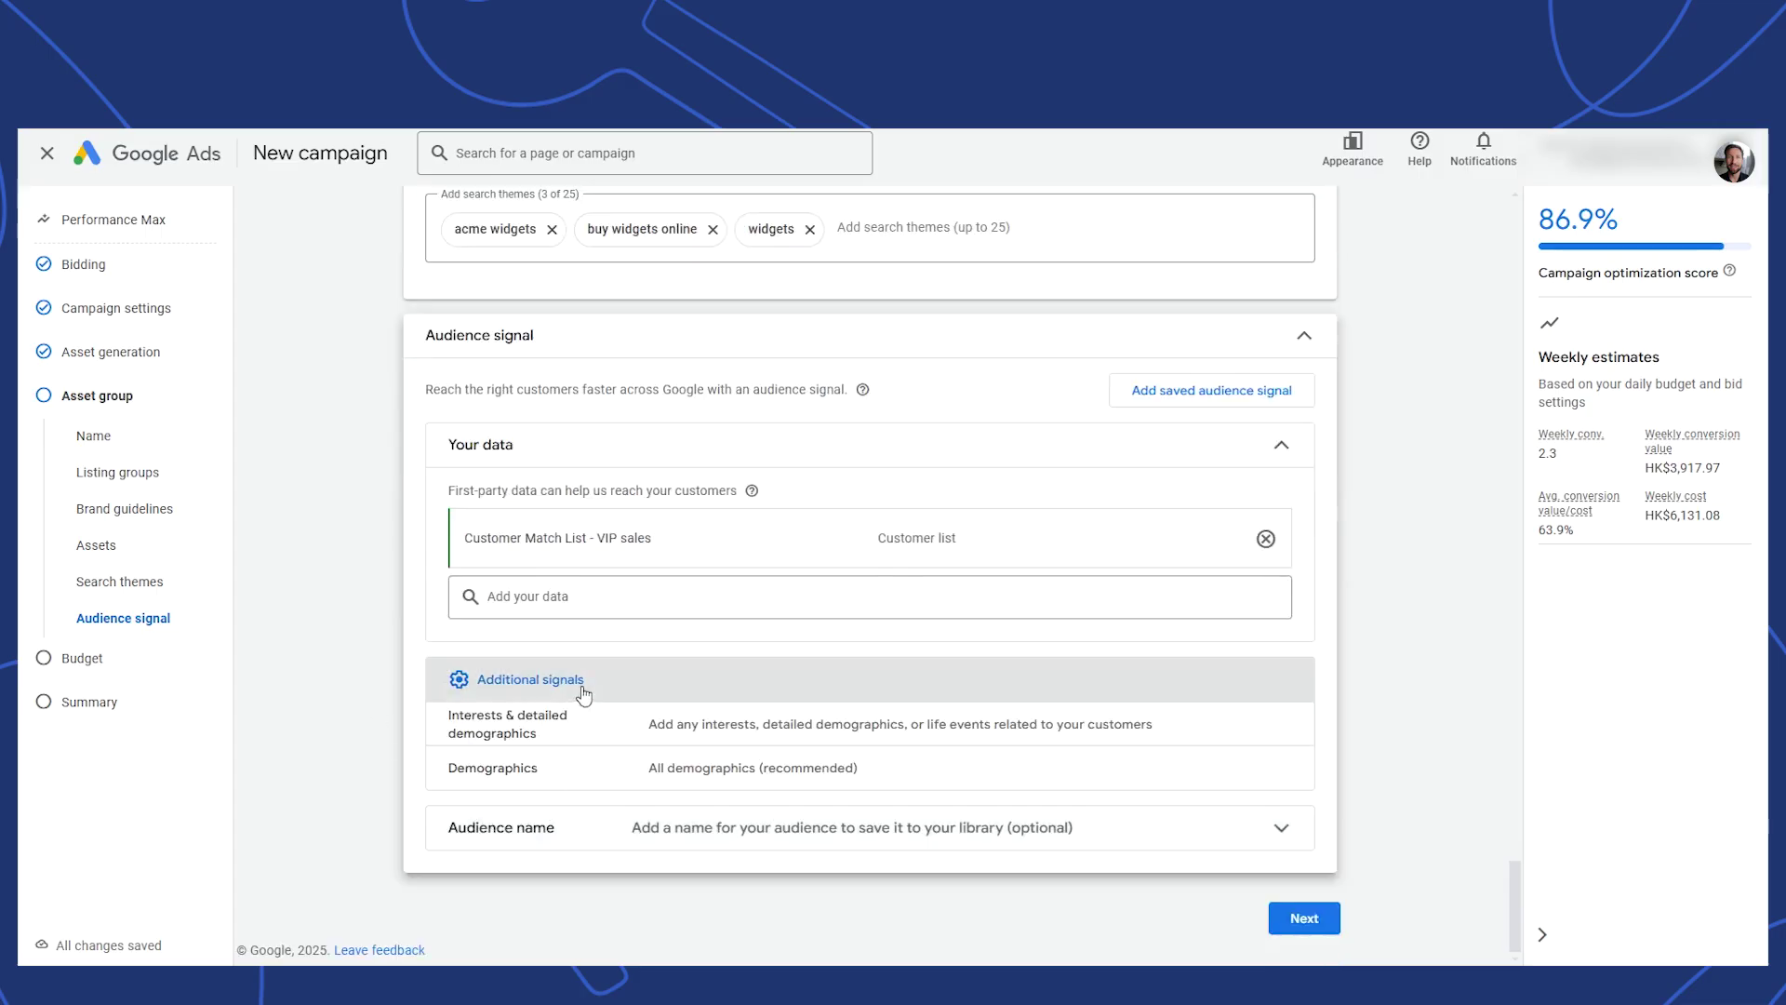
pyautogui.click(718, 735)
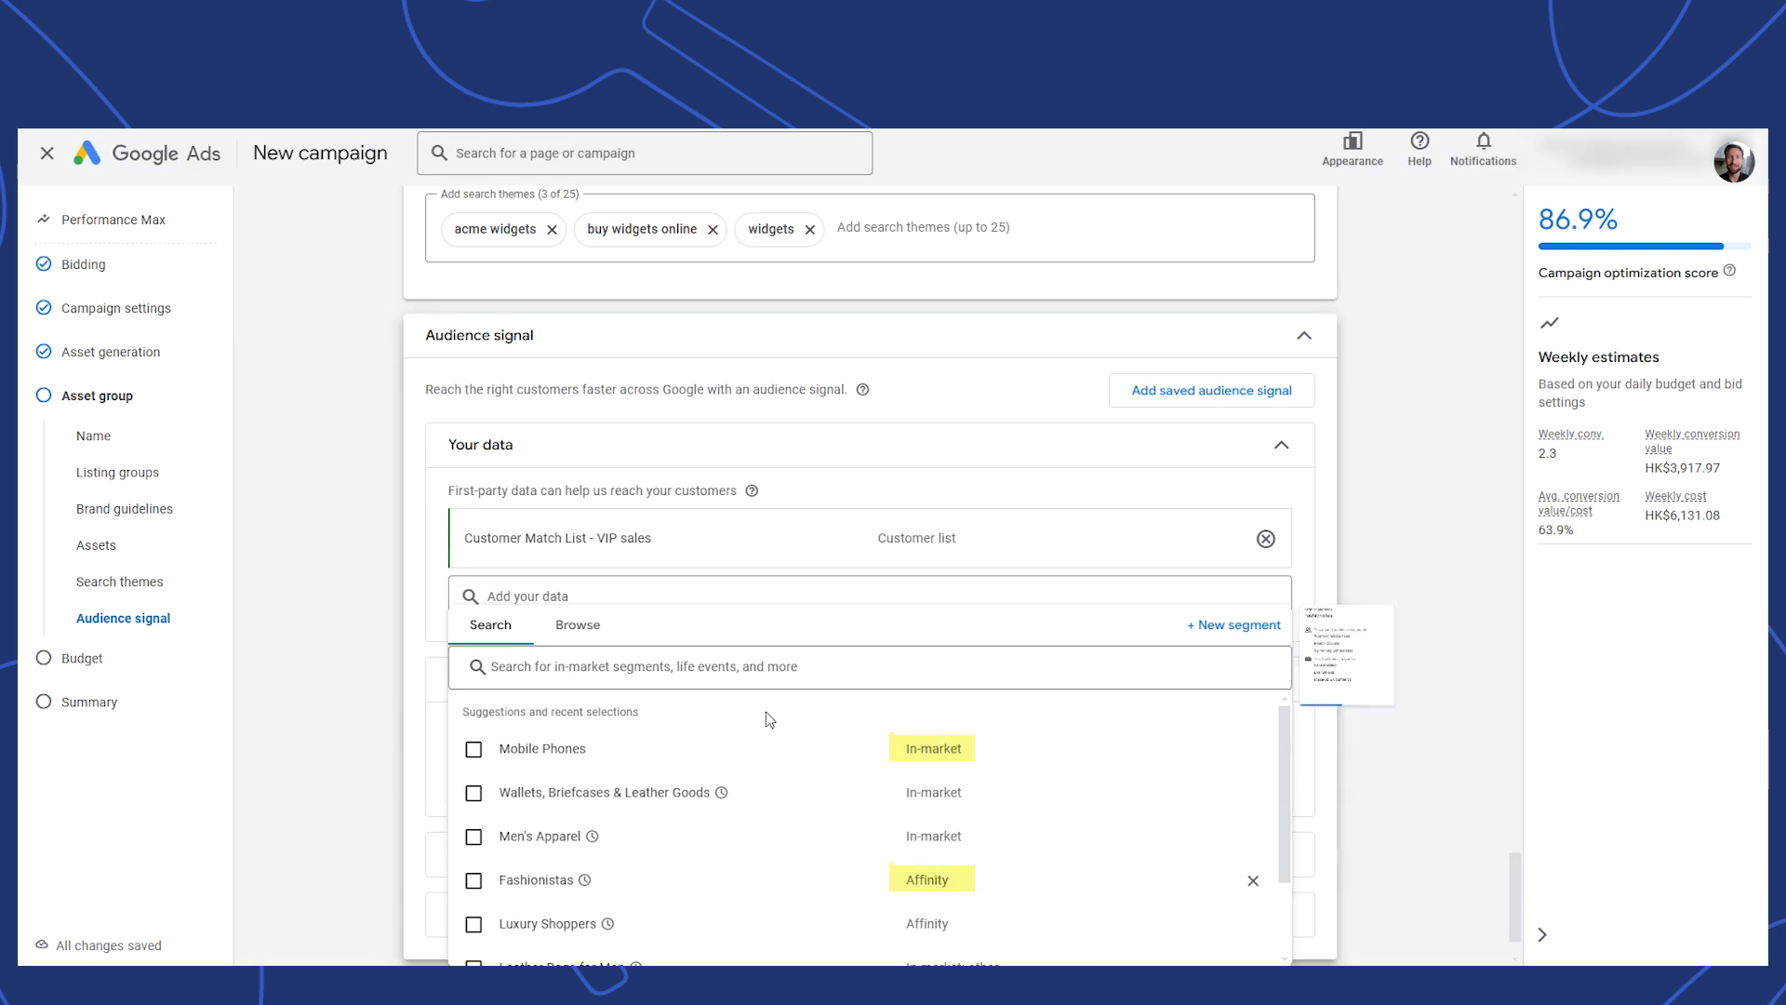
pyautogui.click(753, 669)
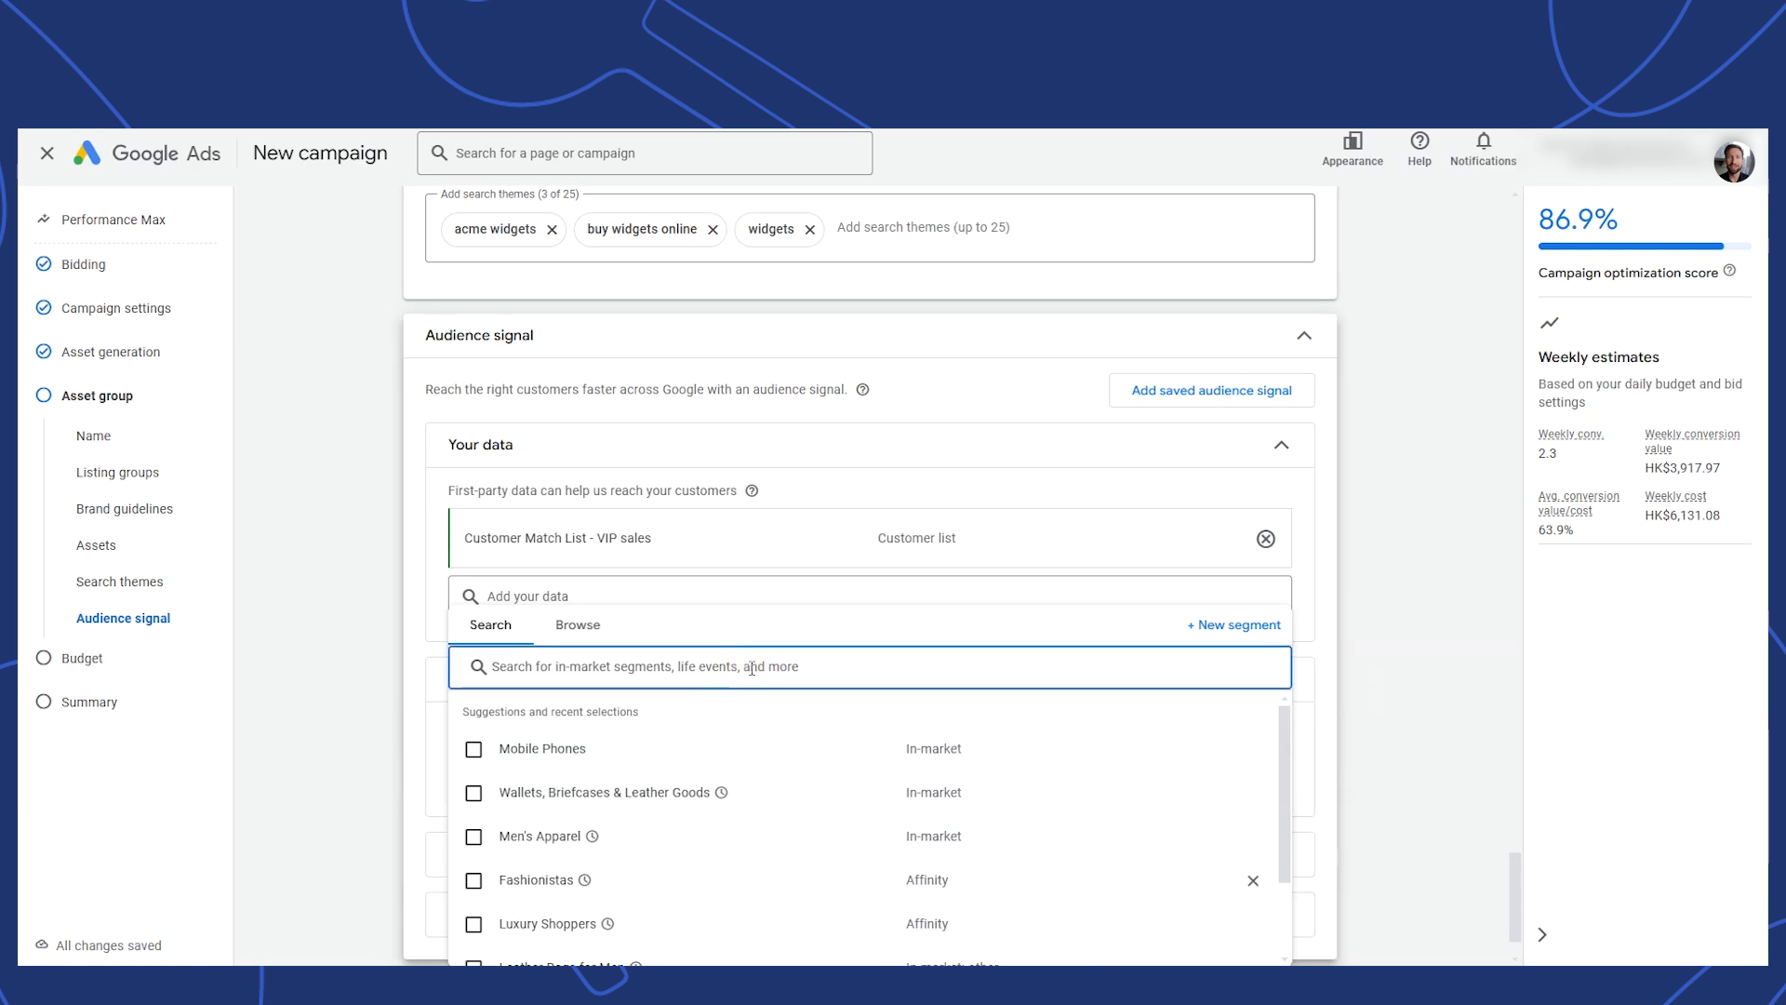
pyautogui.write('baseball')
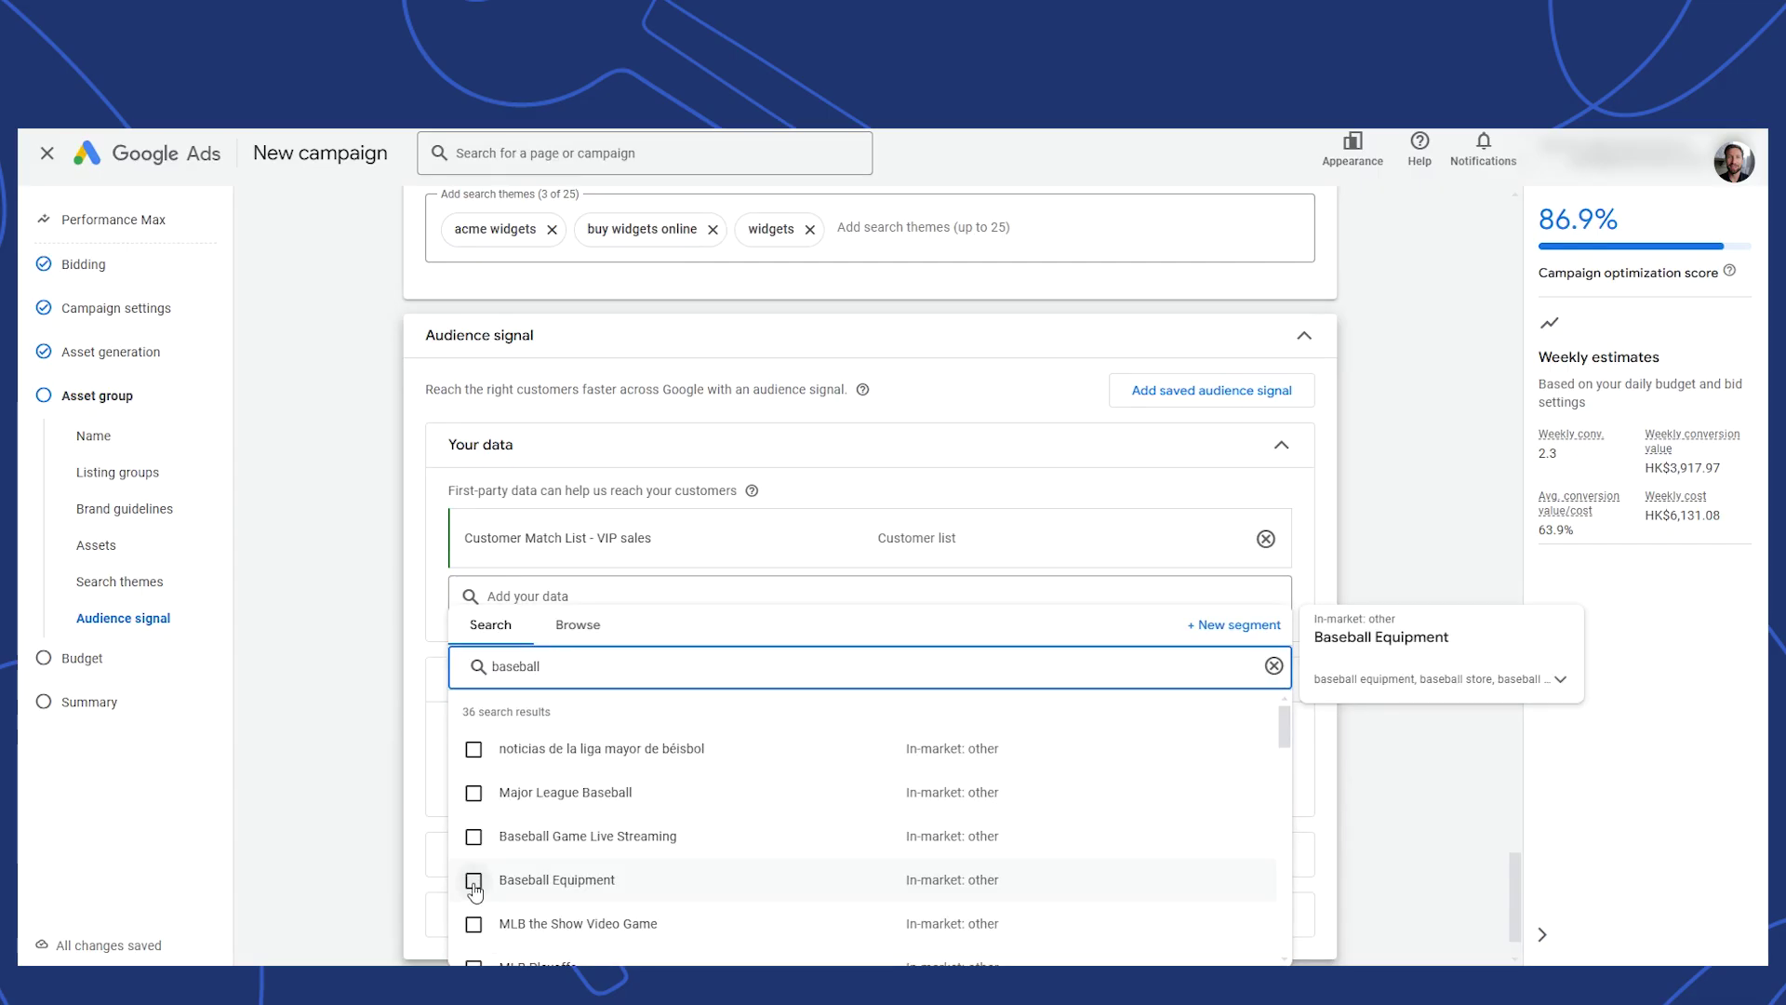
pyautogui.click(474, 881)
pyautogui.scroll(-2, 619, 746)
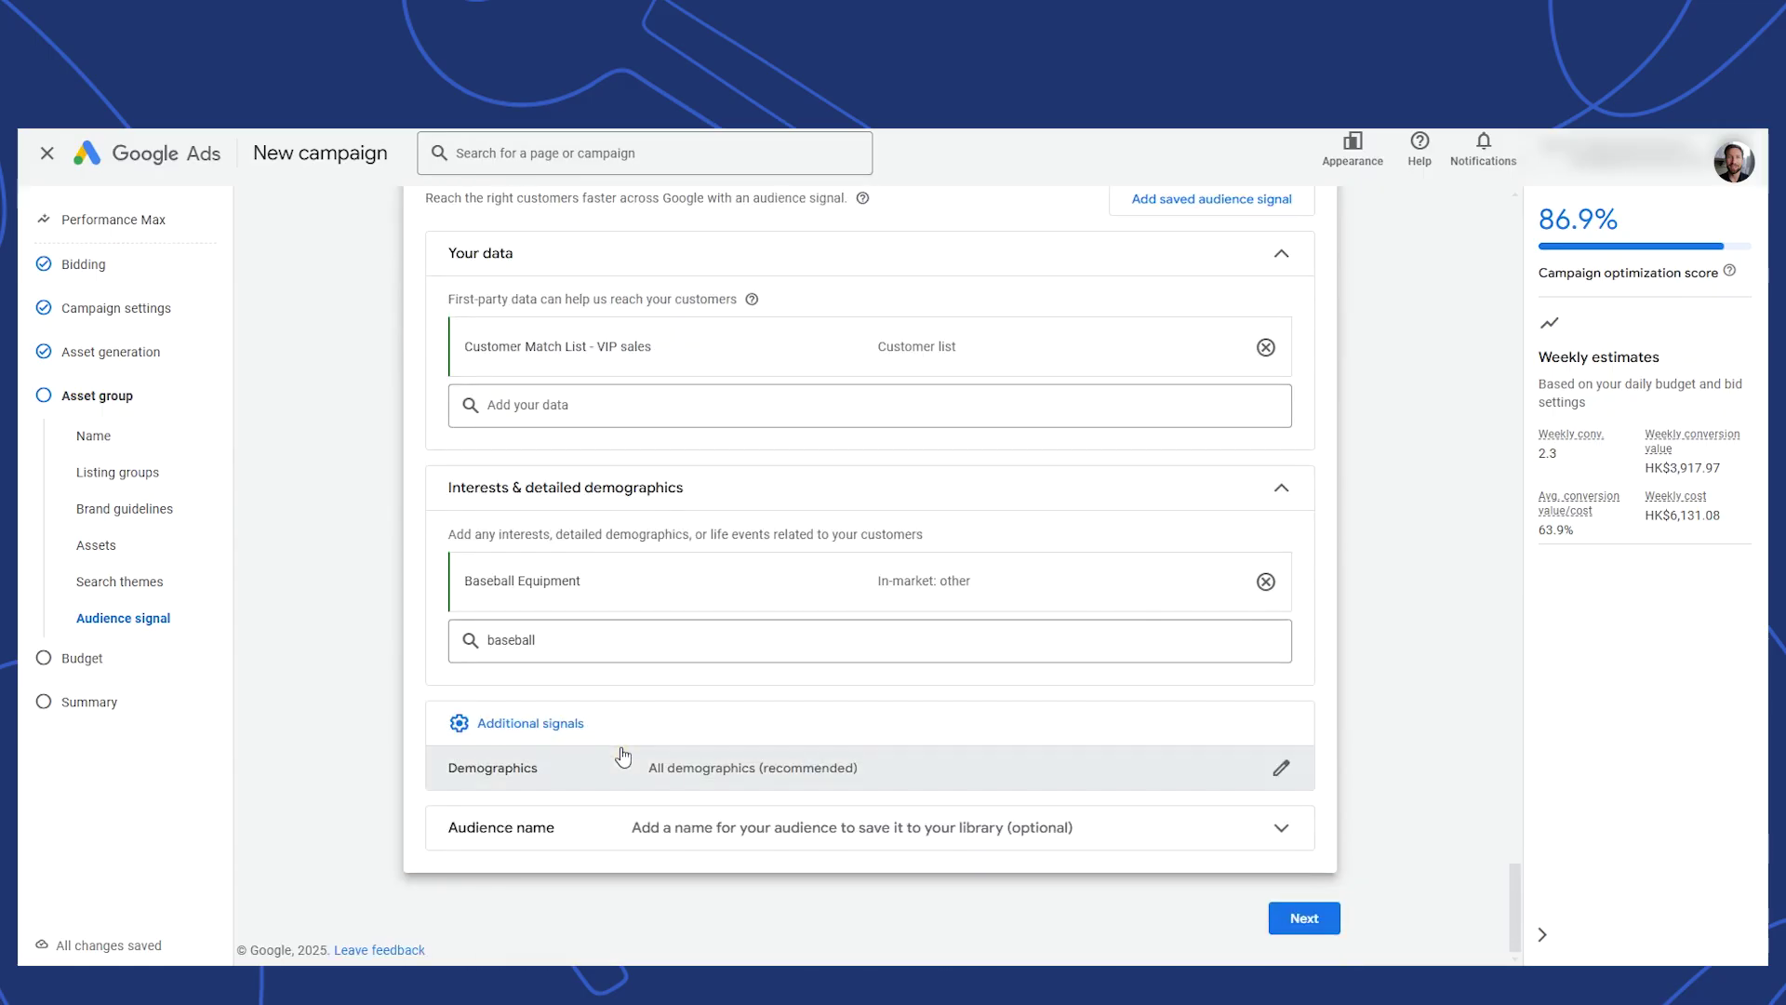
# Step: Set demographics to age 35–44 and household income top 10%–20%, with both genders included
pyautogui.click(699, 767)
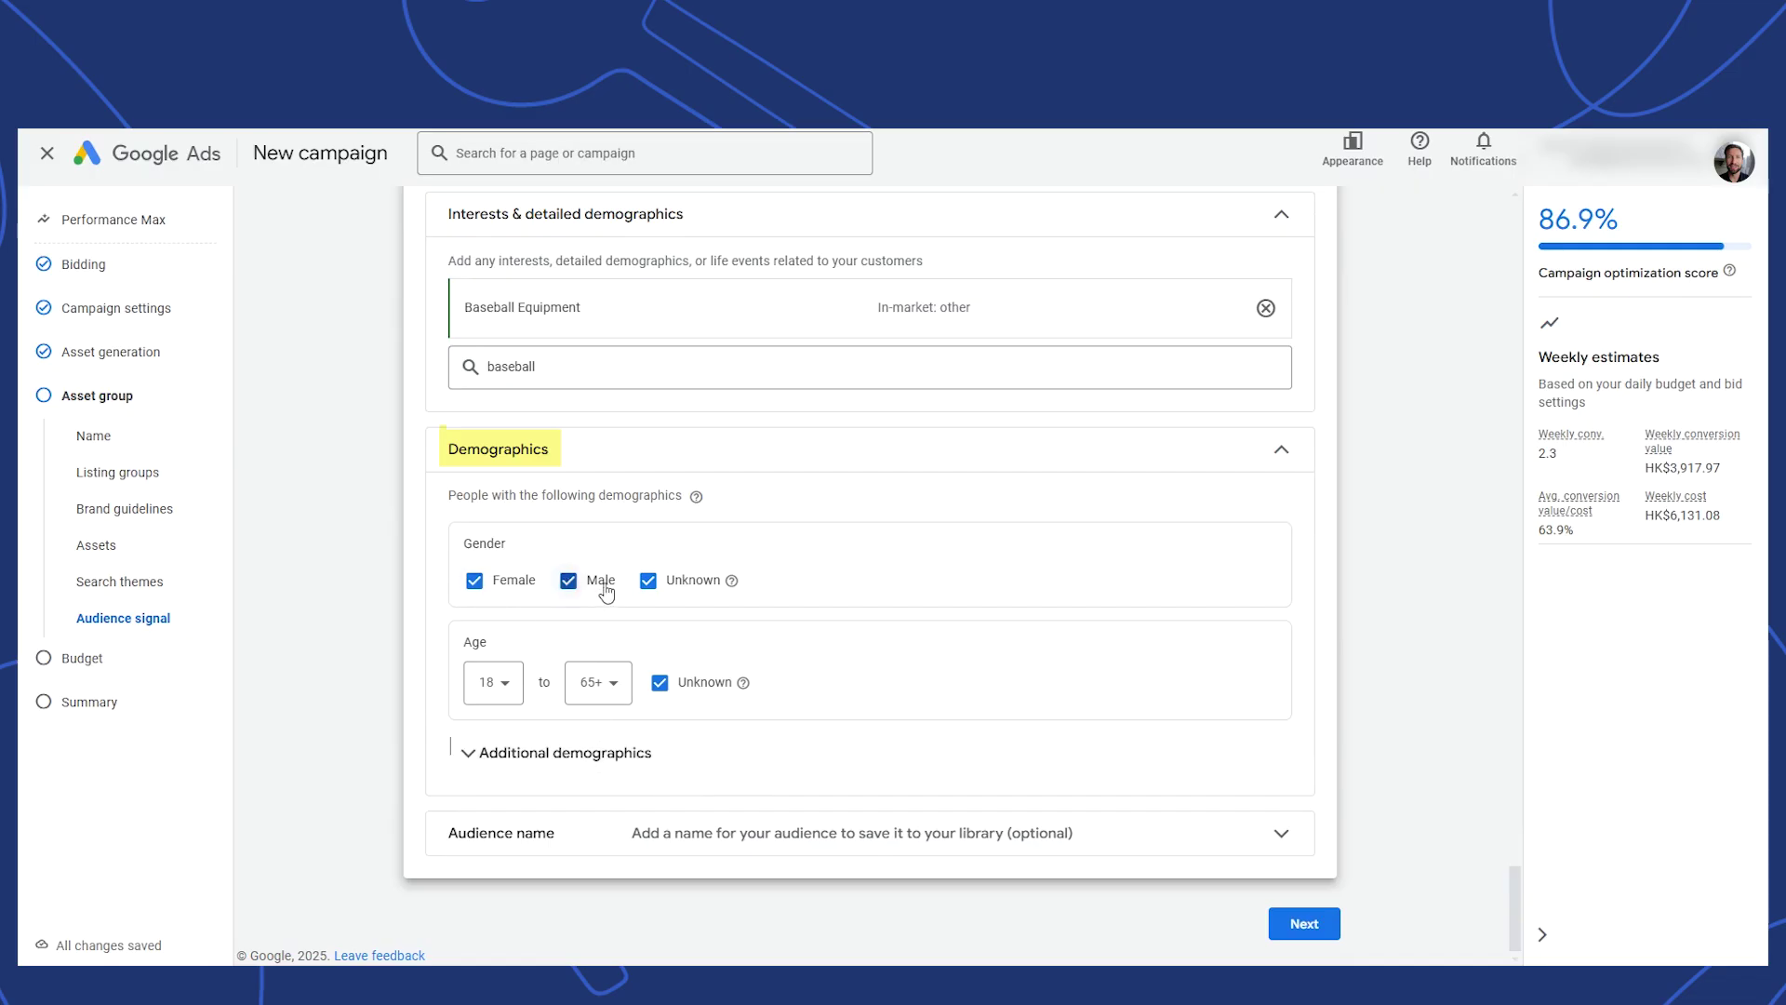
pyautogui.click(490, 586)
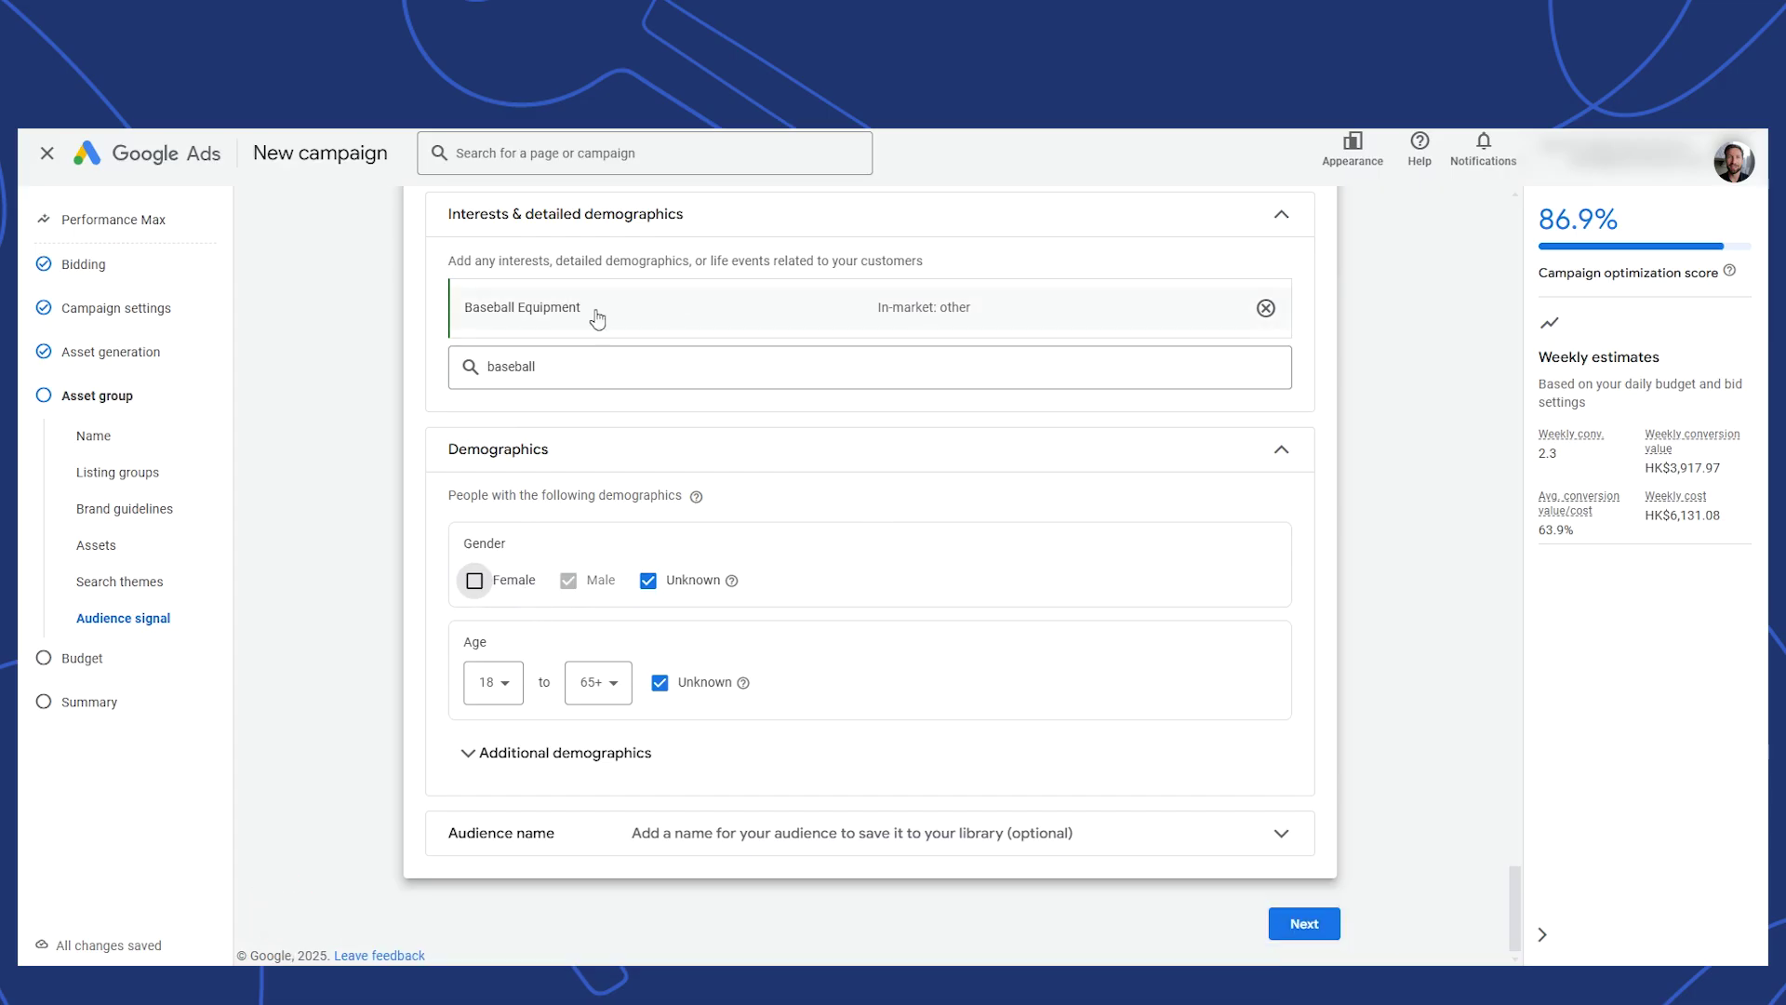
pyautogui.scroll(2, 750, 507)
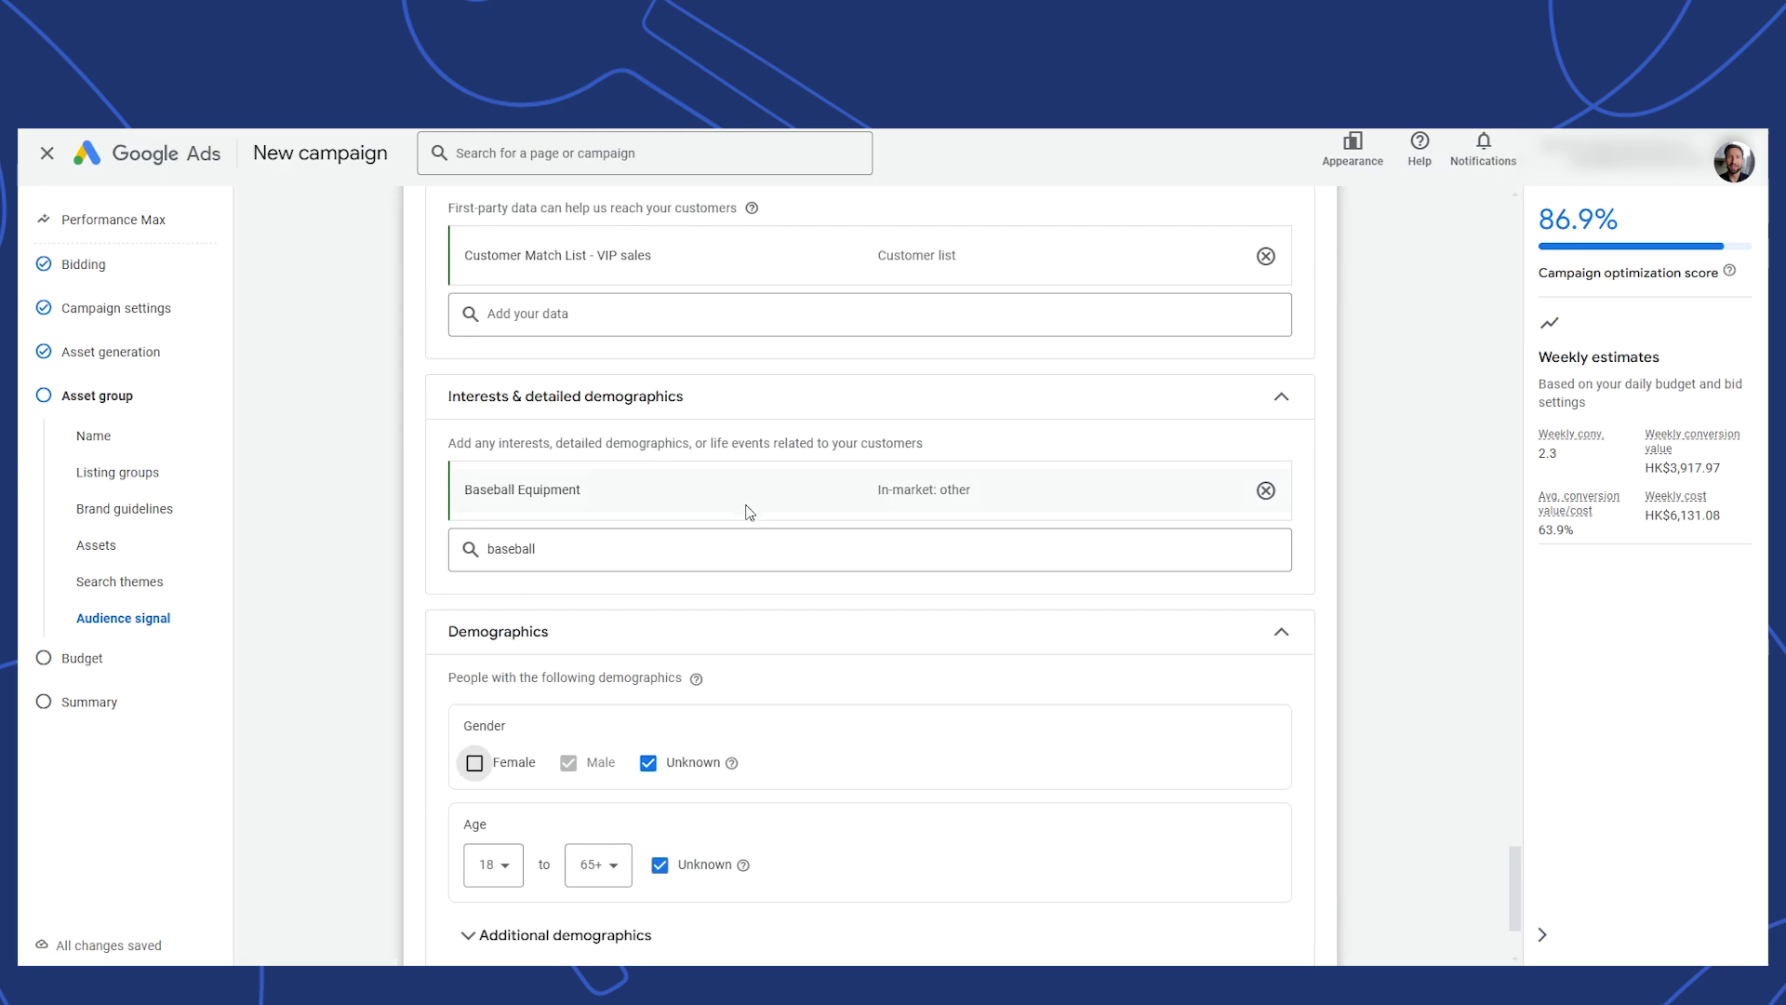
pyautogui.click(474, 763)
pyautogui.scroll(-2, 476, 768)
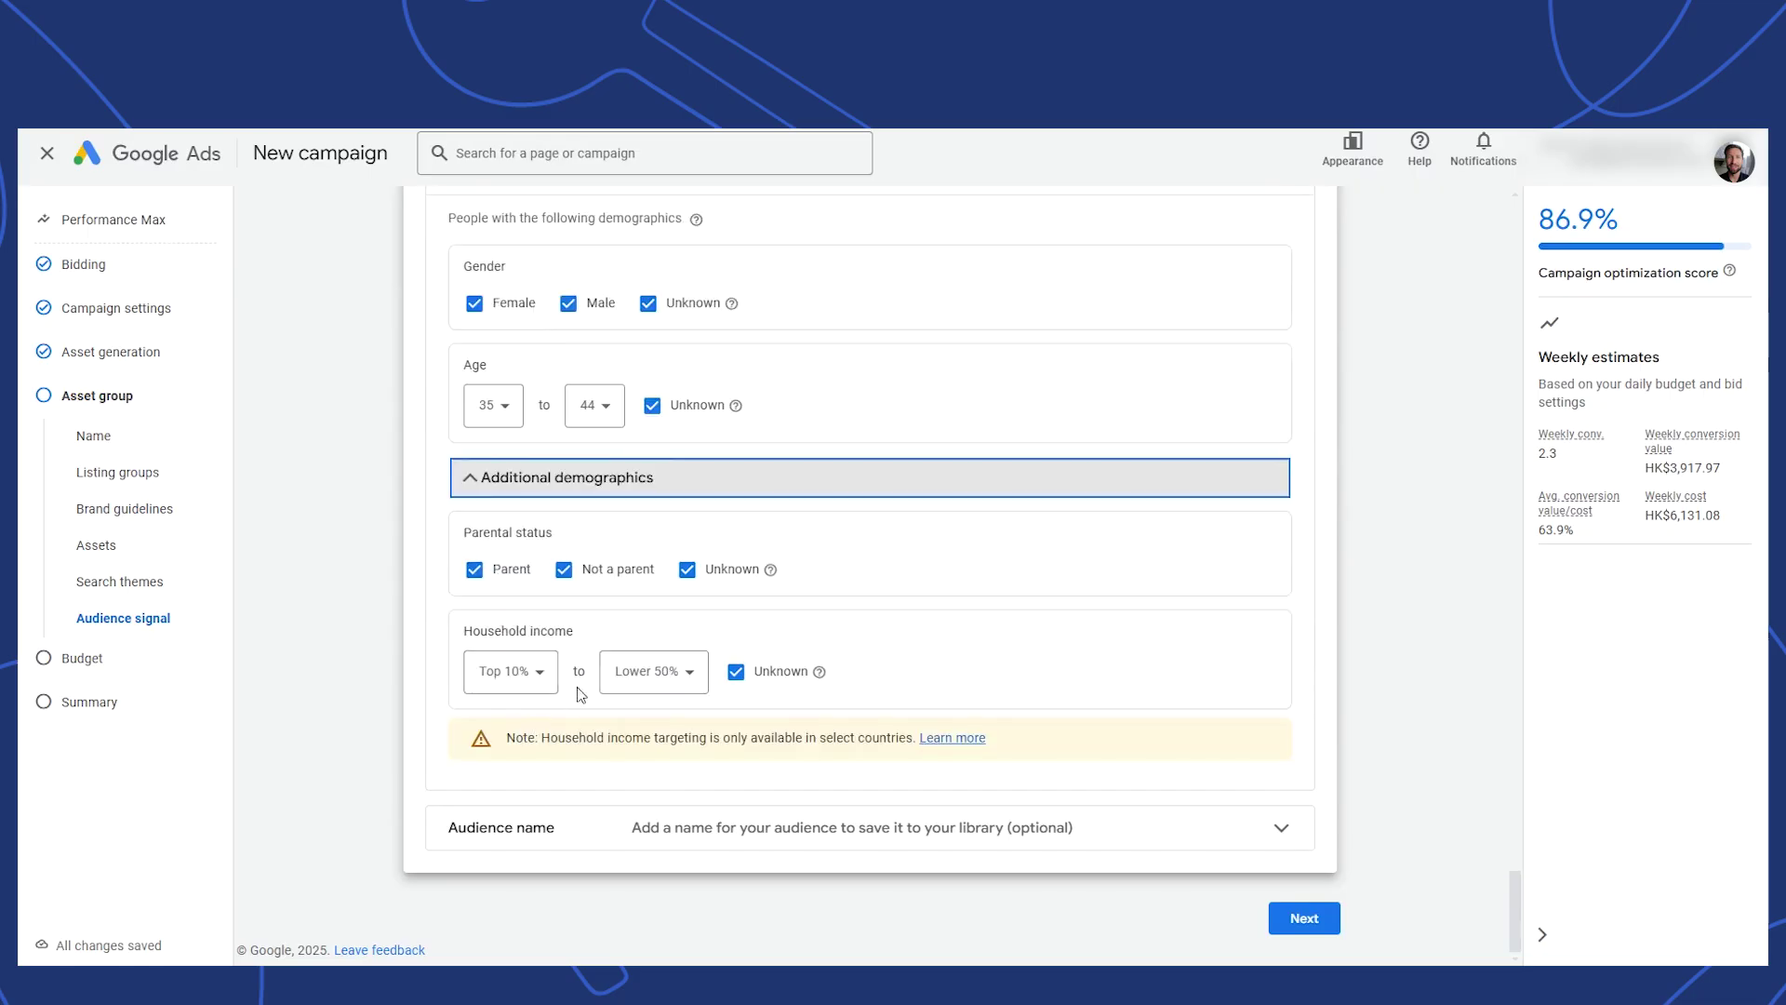
pyautogui.click(689, 678)
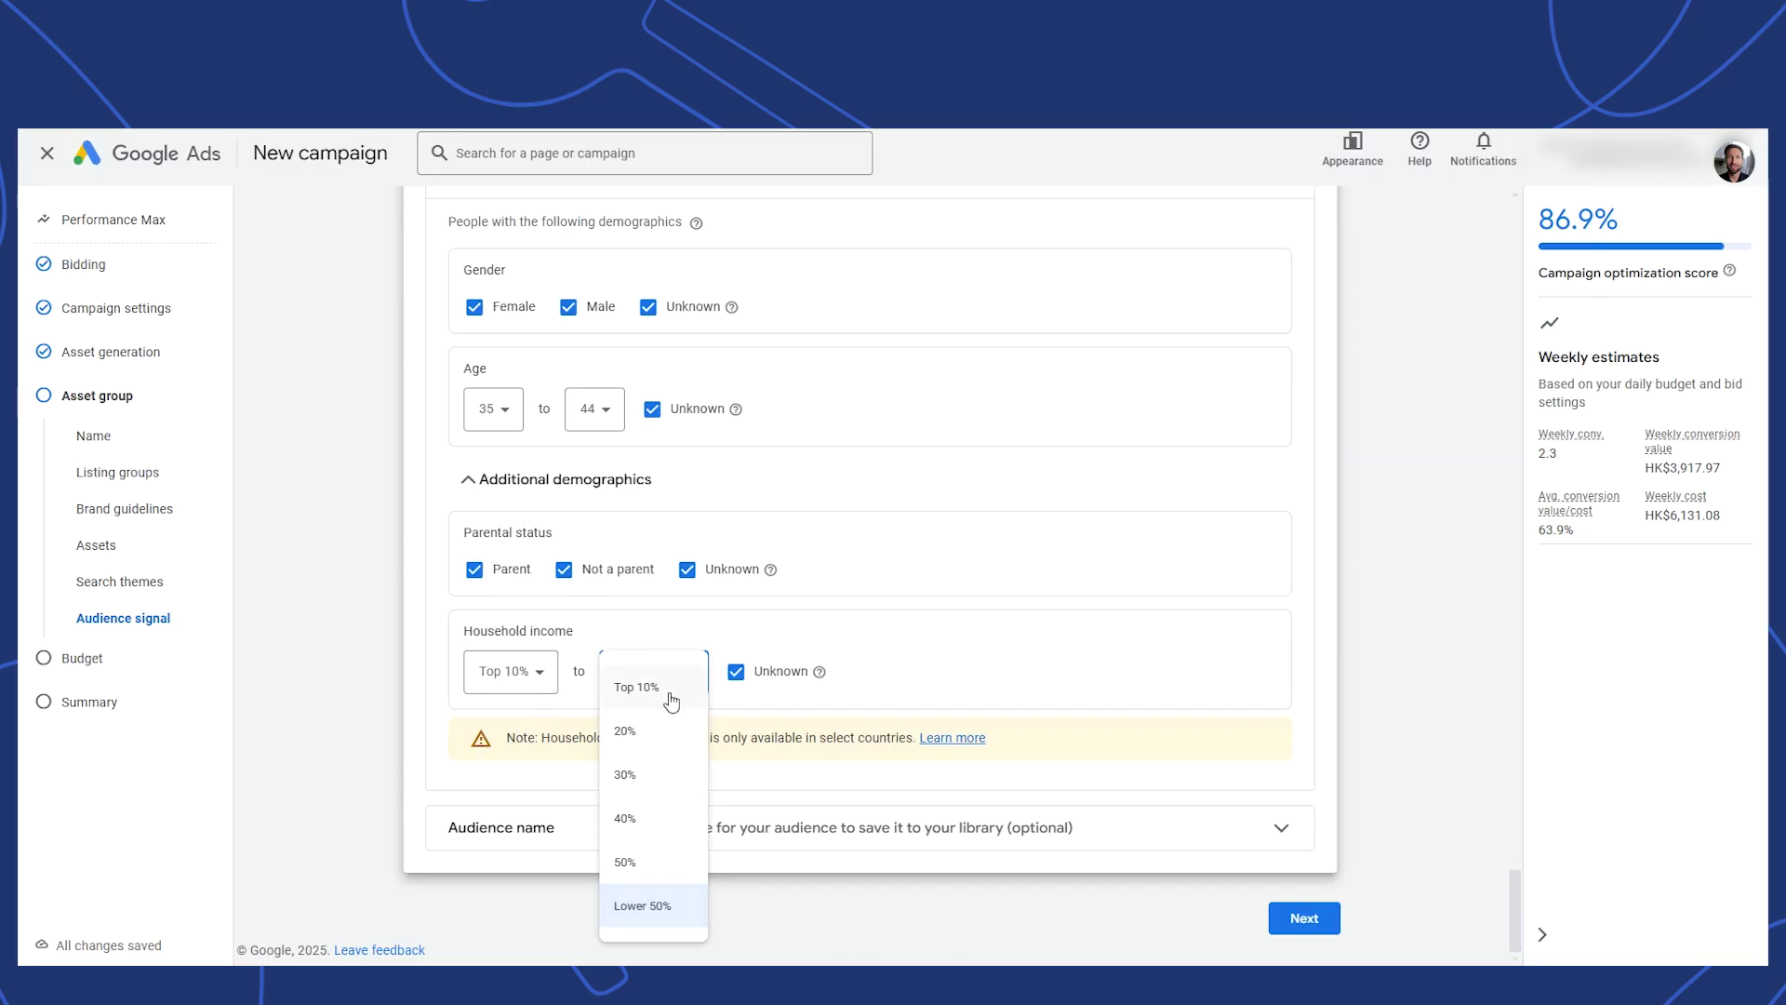
pyautogui.click(672, 734)
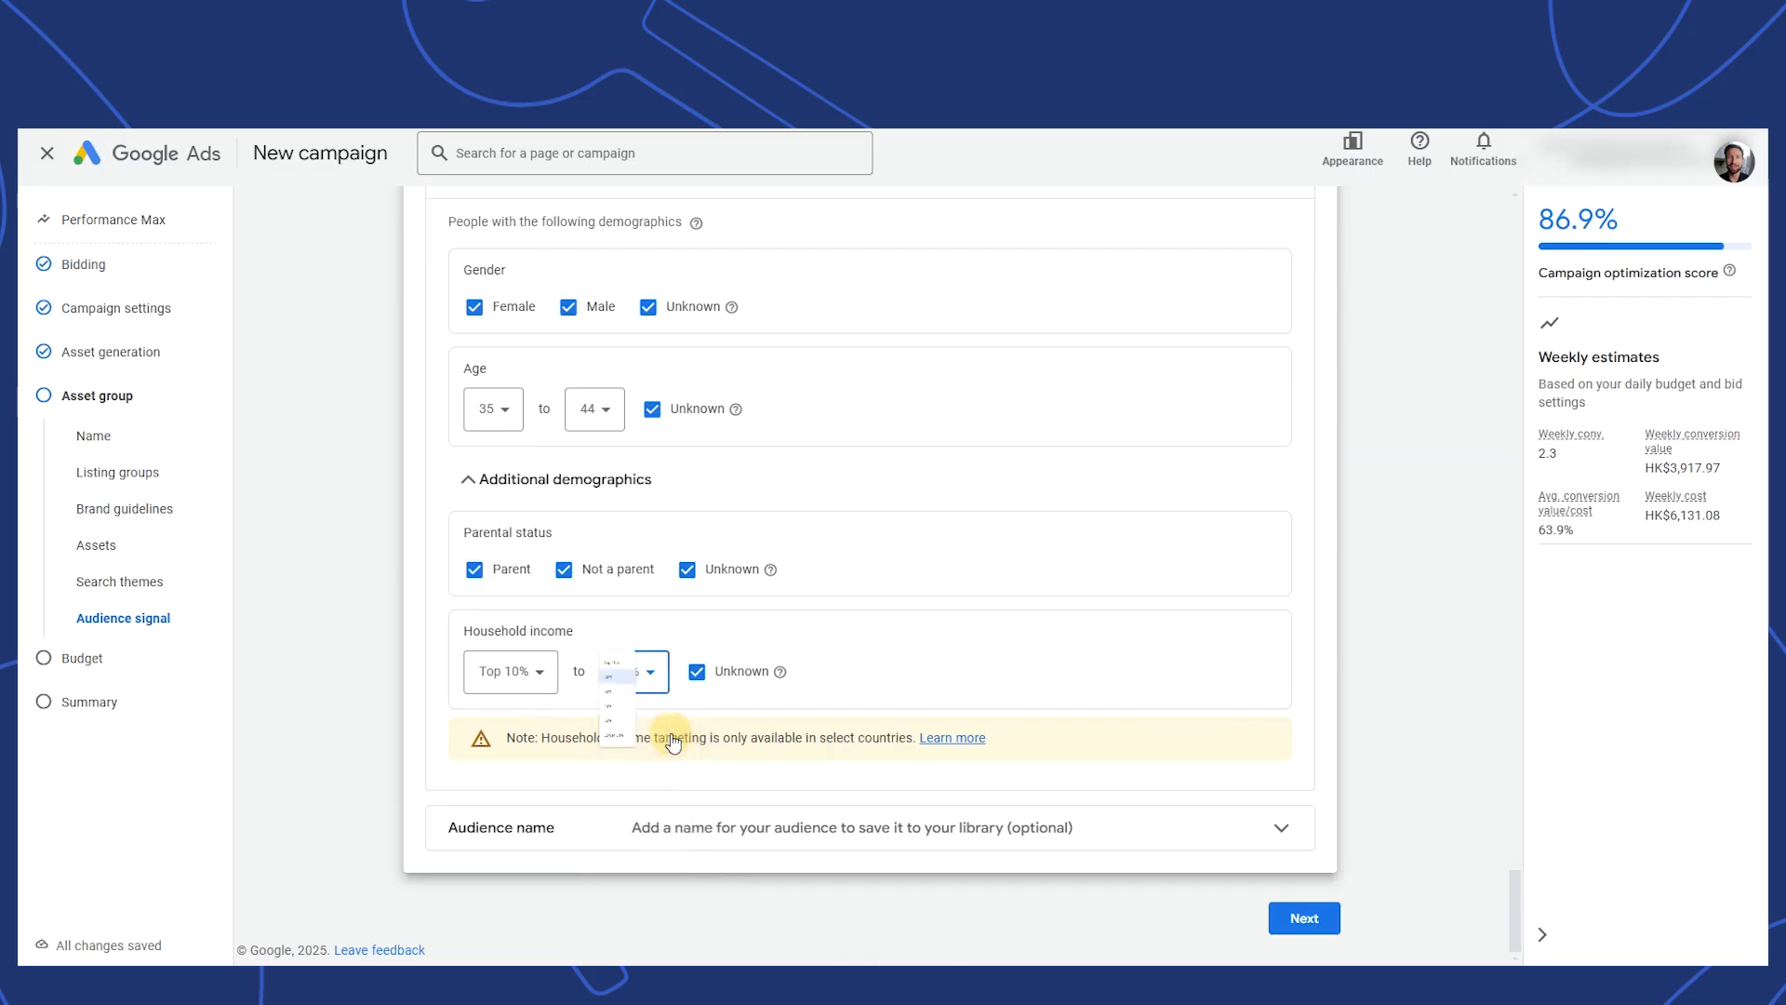
# Step: Name the audience signal 'PMax: Audience Signal #1'
pyautogui.click(1277, 827)
pyautogui.click(690, 913)
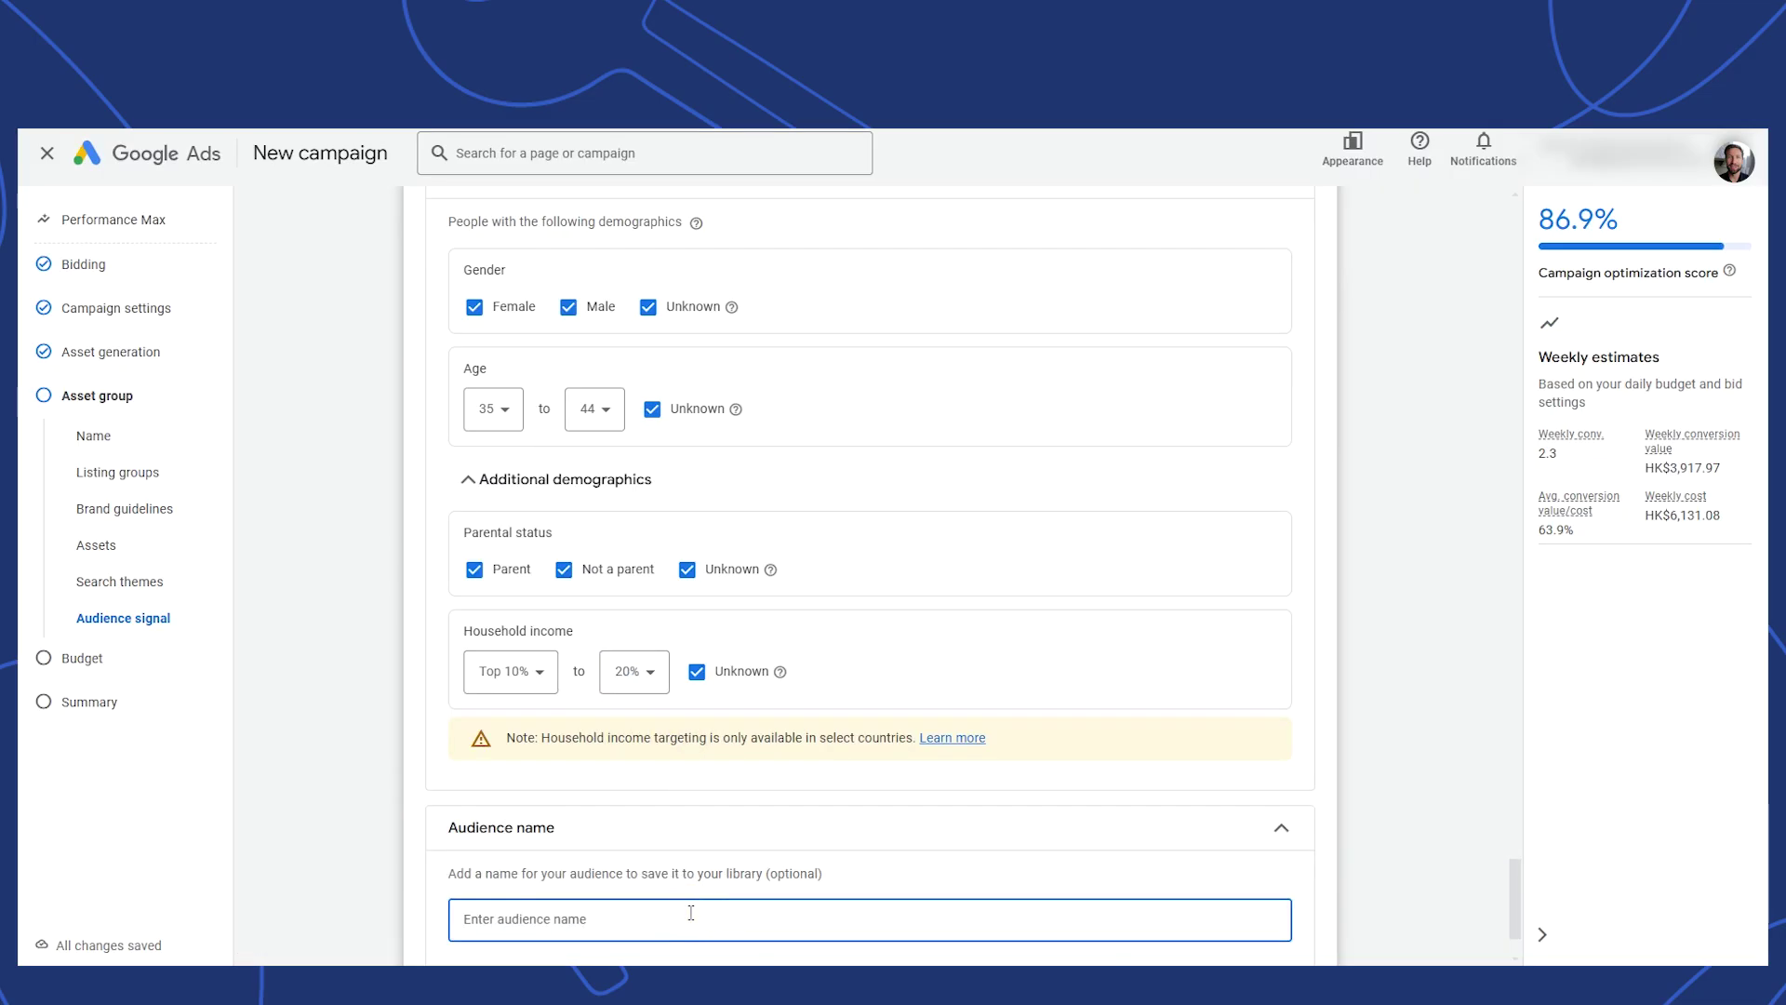
pyautogui.write('PMax: Aud')
pyautogui.write('ience Signal #1')
pyautogui.scroll(-2, 870, 558)
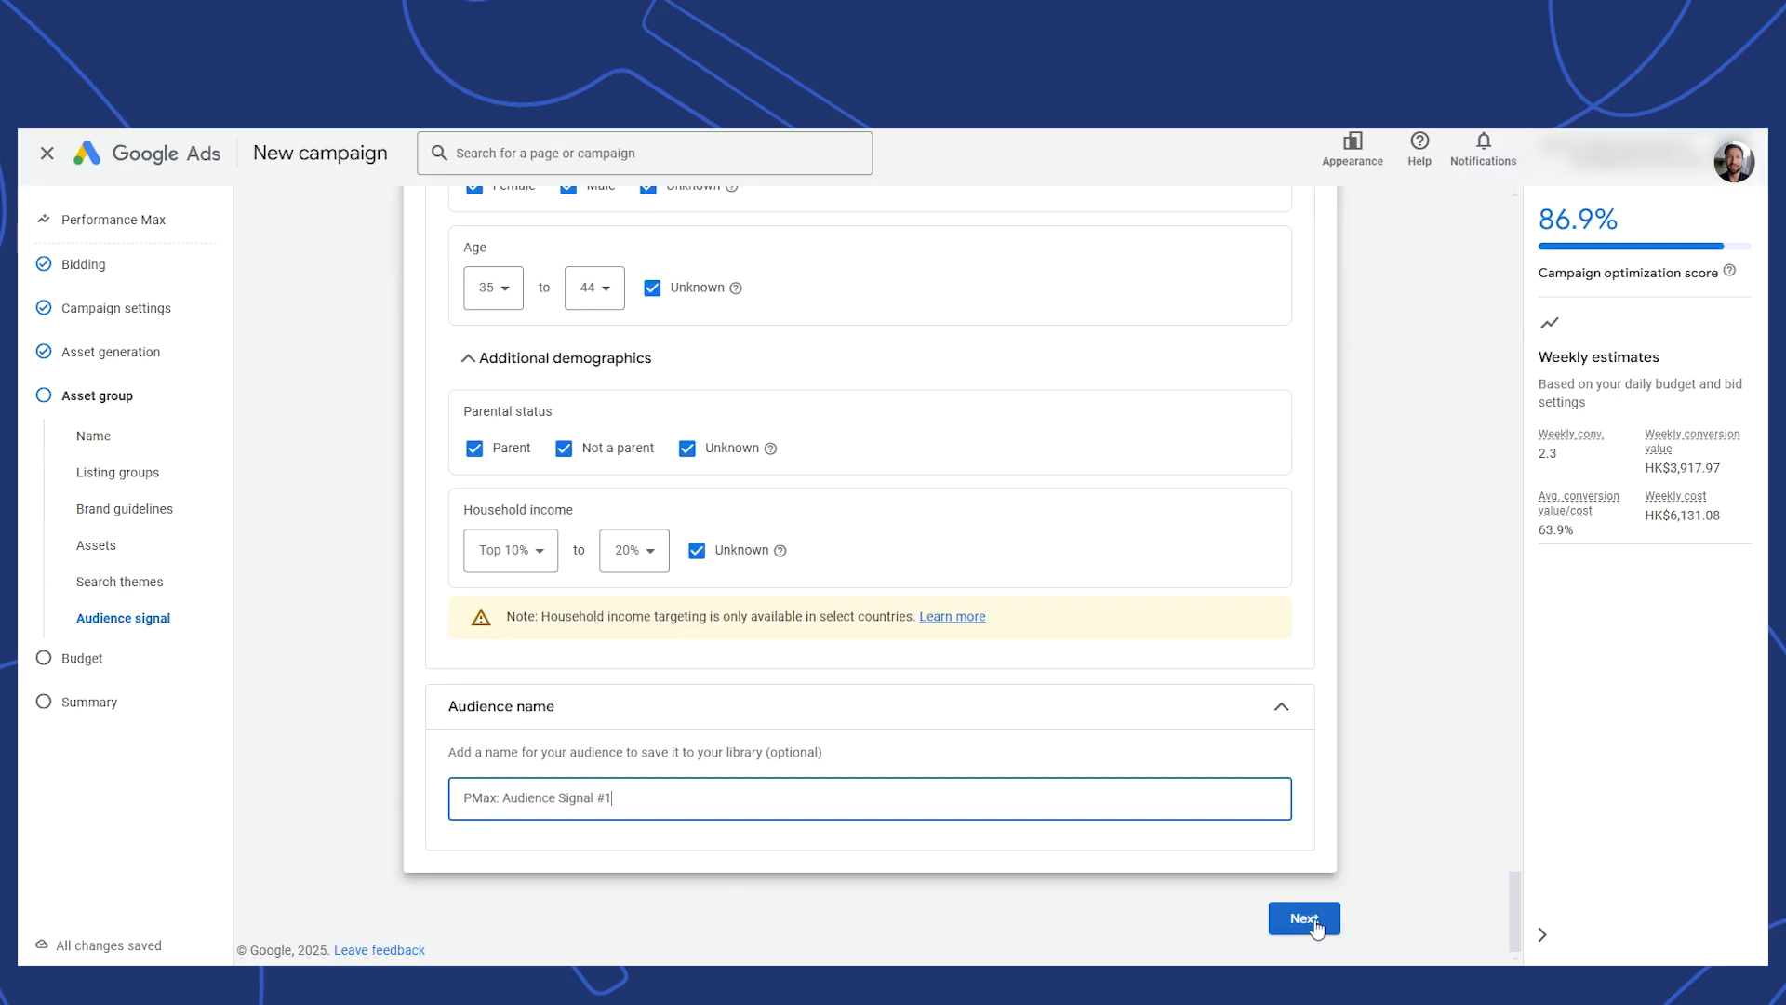
# Step: On the Budget step, replace the recommended budget with a custom HK$500.00 daily budget
pyautogui.click(1305, 919)
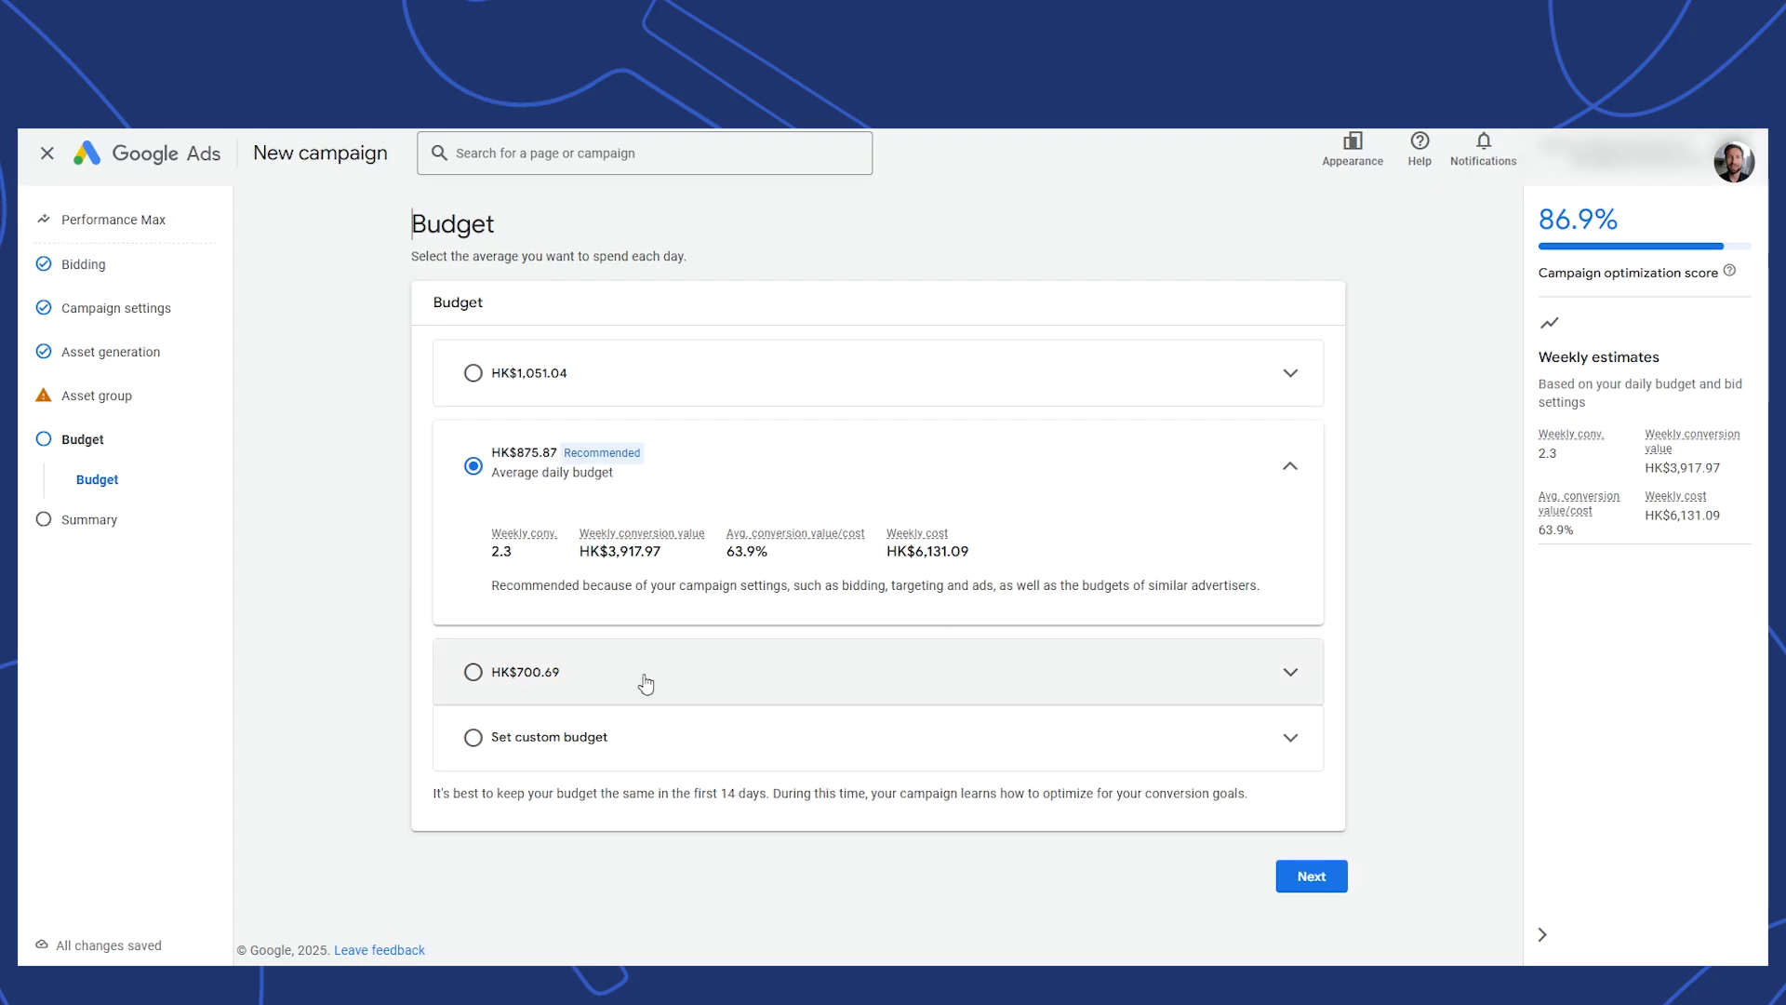
pyautogui.click(474, 737)
pyautogui.scroll(-1, 810, 693)
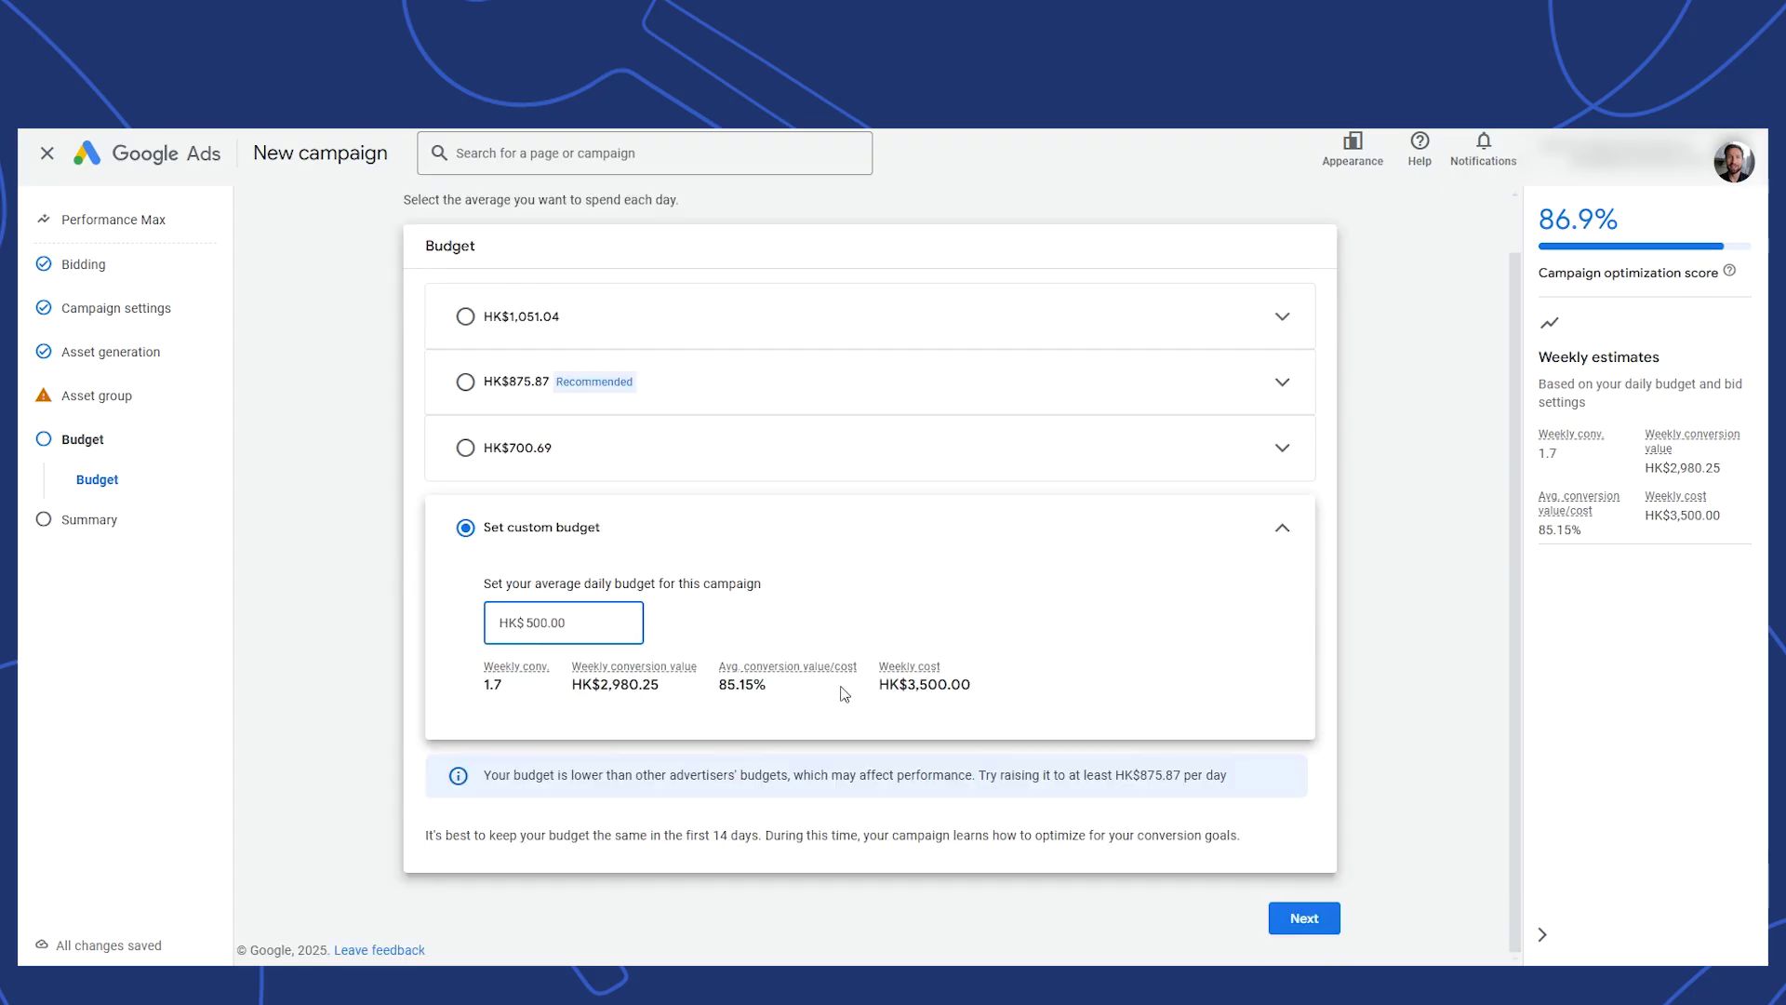
# Step: Review the campaign summary sections, briefly checking the asset group step
pyautogui.click(1336, 915)
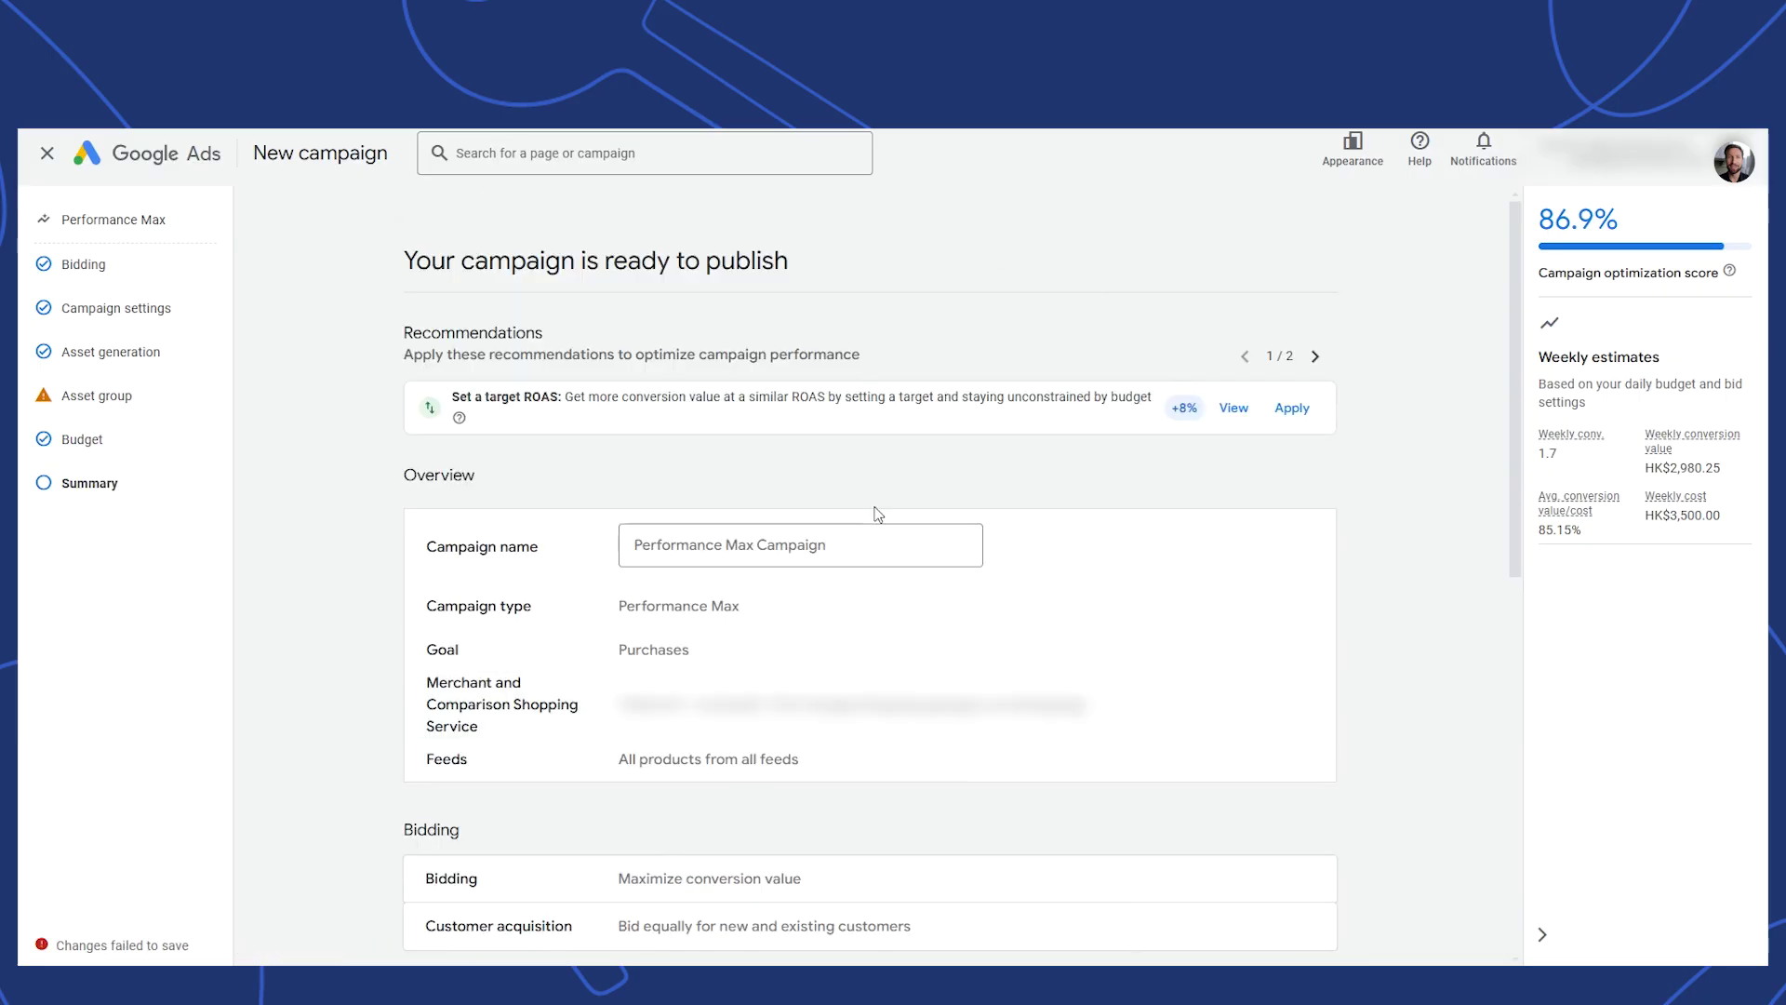
pyautogui.scroll(-3, 882, 550)
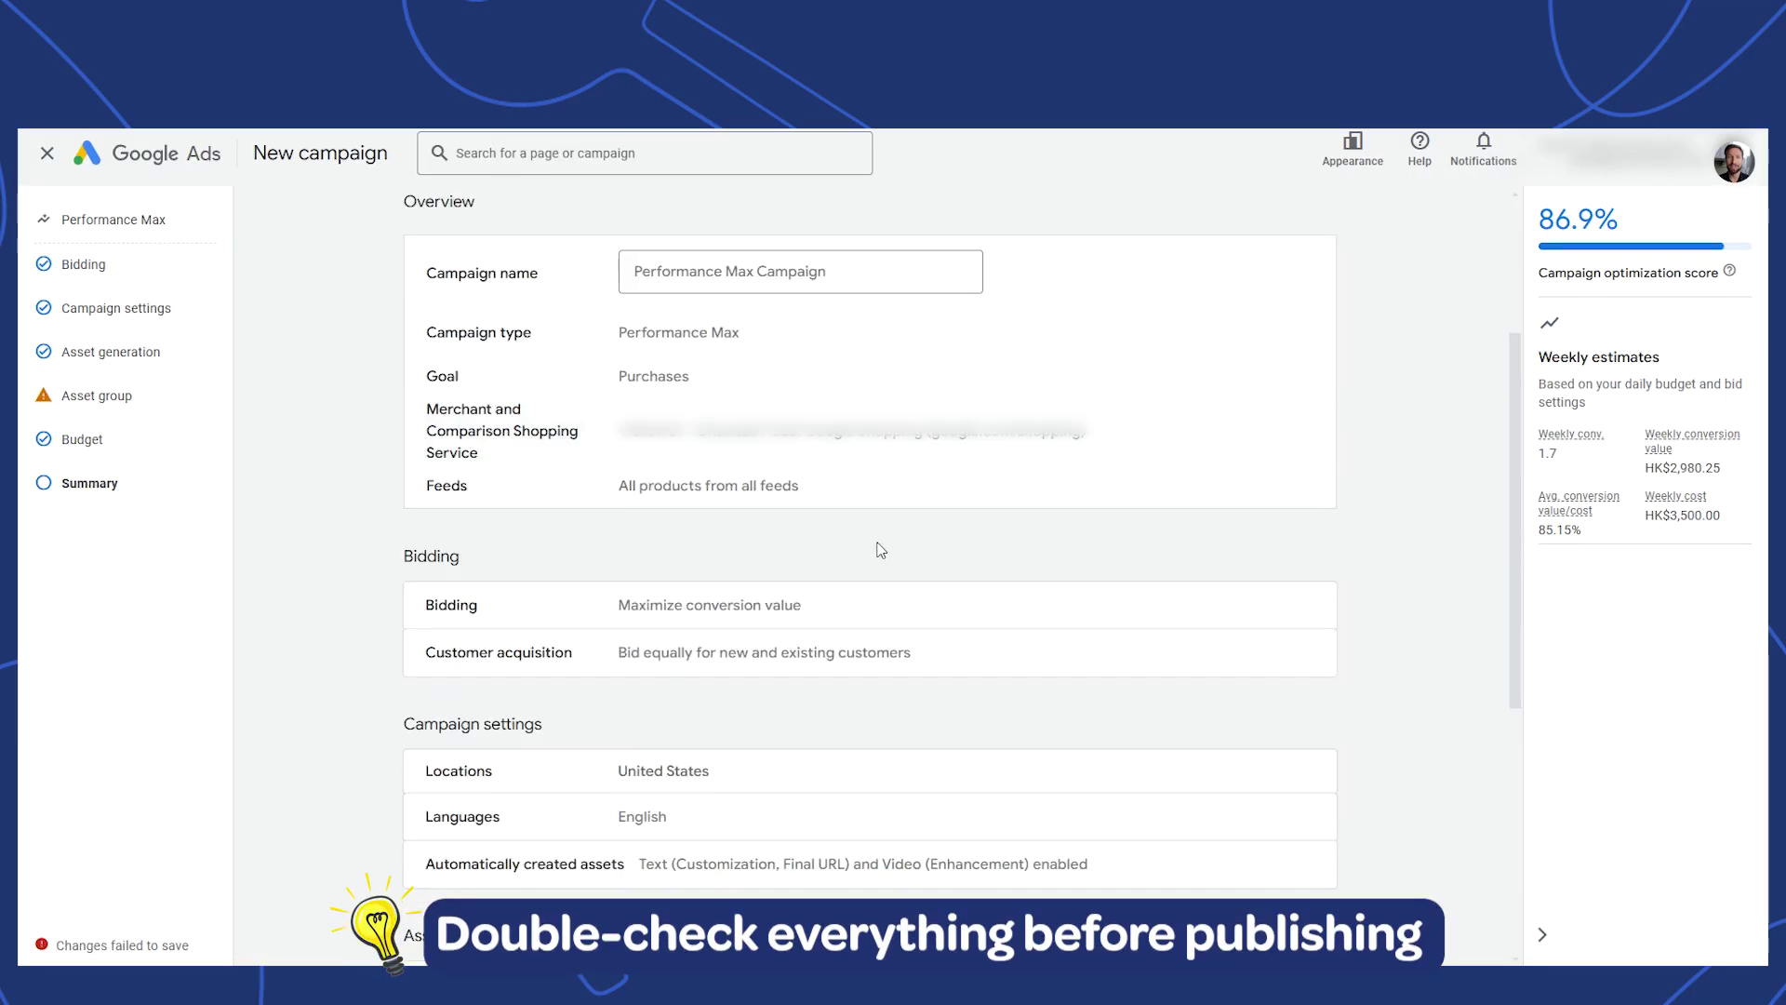
pyautogui.scroll(-2, 877, 546)
pyautogui.click(96, 395)
pyautogui.click(102, 702)
pyautogui.scroll(-10, 1399, 606)
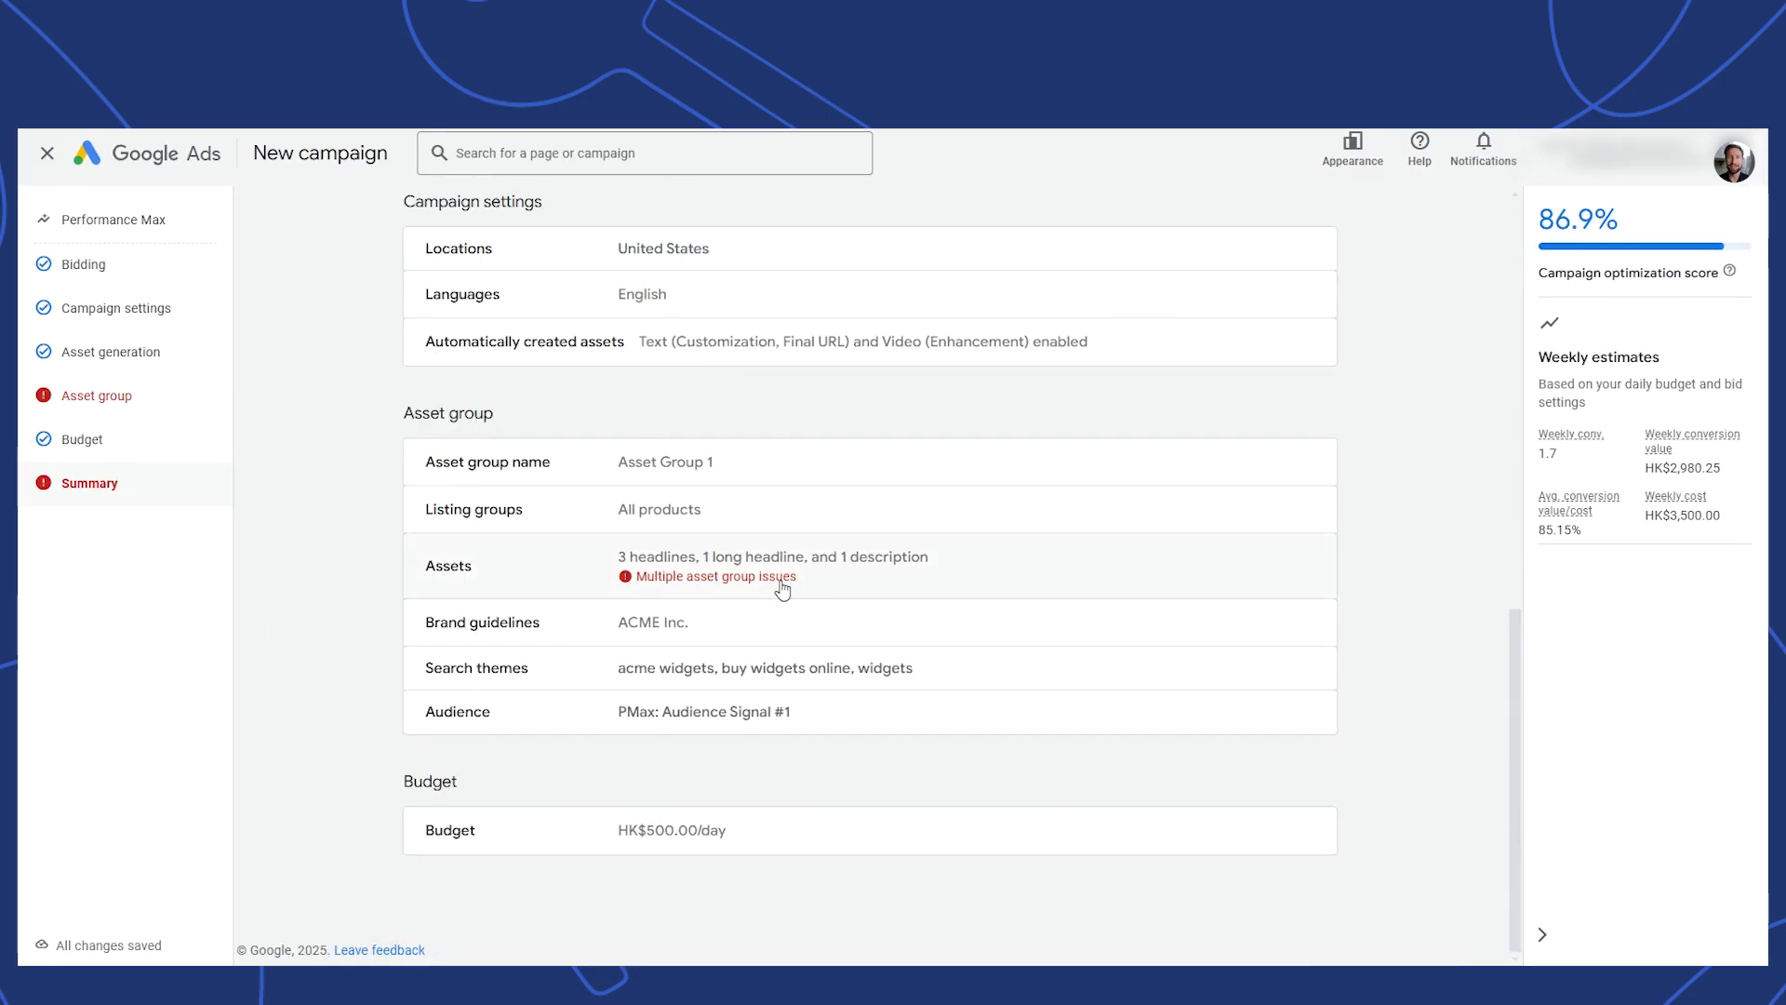
# Step: Add the second description 'Here's another description' and open the asset group's image picker
pyautogui.click(824, 575)
pyautogui.write("Here's an")
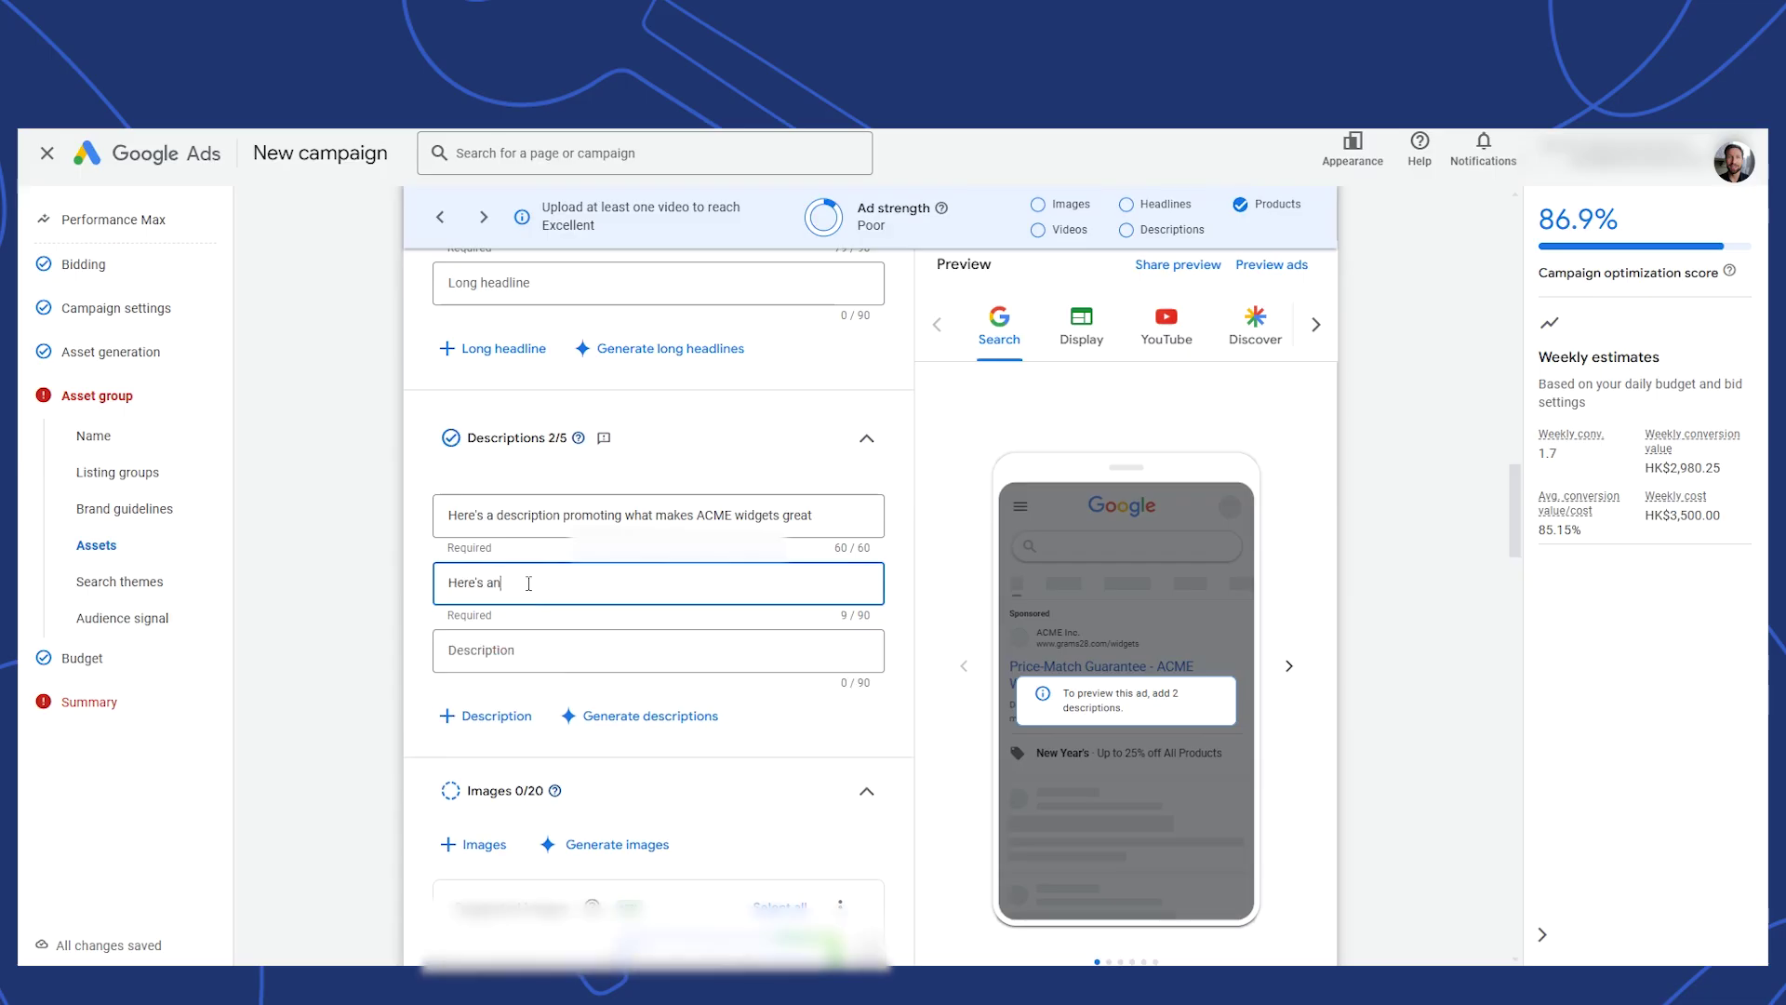
pyautogui.scroll(-4, 559, 605)
pyautogui.scroll(10, 605, 651)
pyautogui.scroll(-3, 704, 713)
pyautogui.scroll(-10, 704, 713)
pyautogui.scroll(3, 559, 605)
pyautogui.click(480, 527)
pyautogui.scroll(-2, 1067, 470)
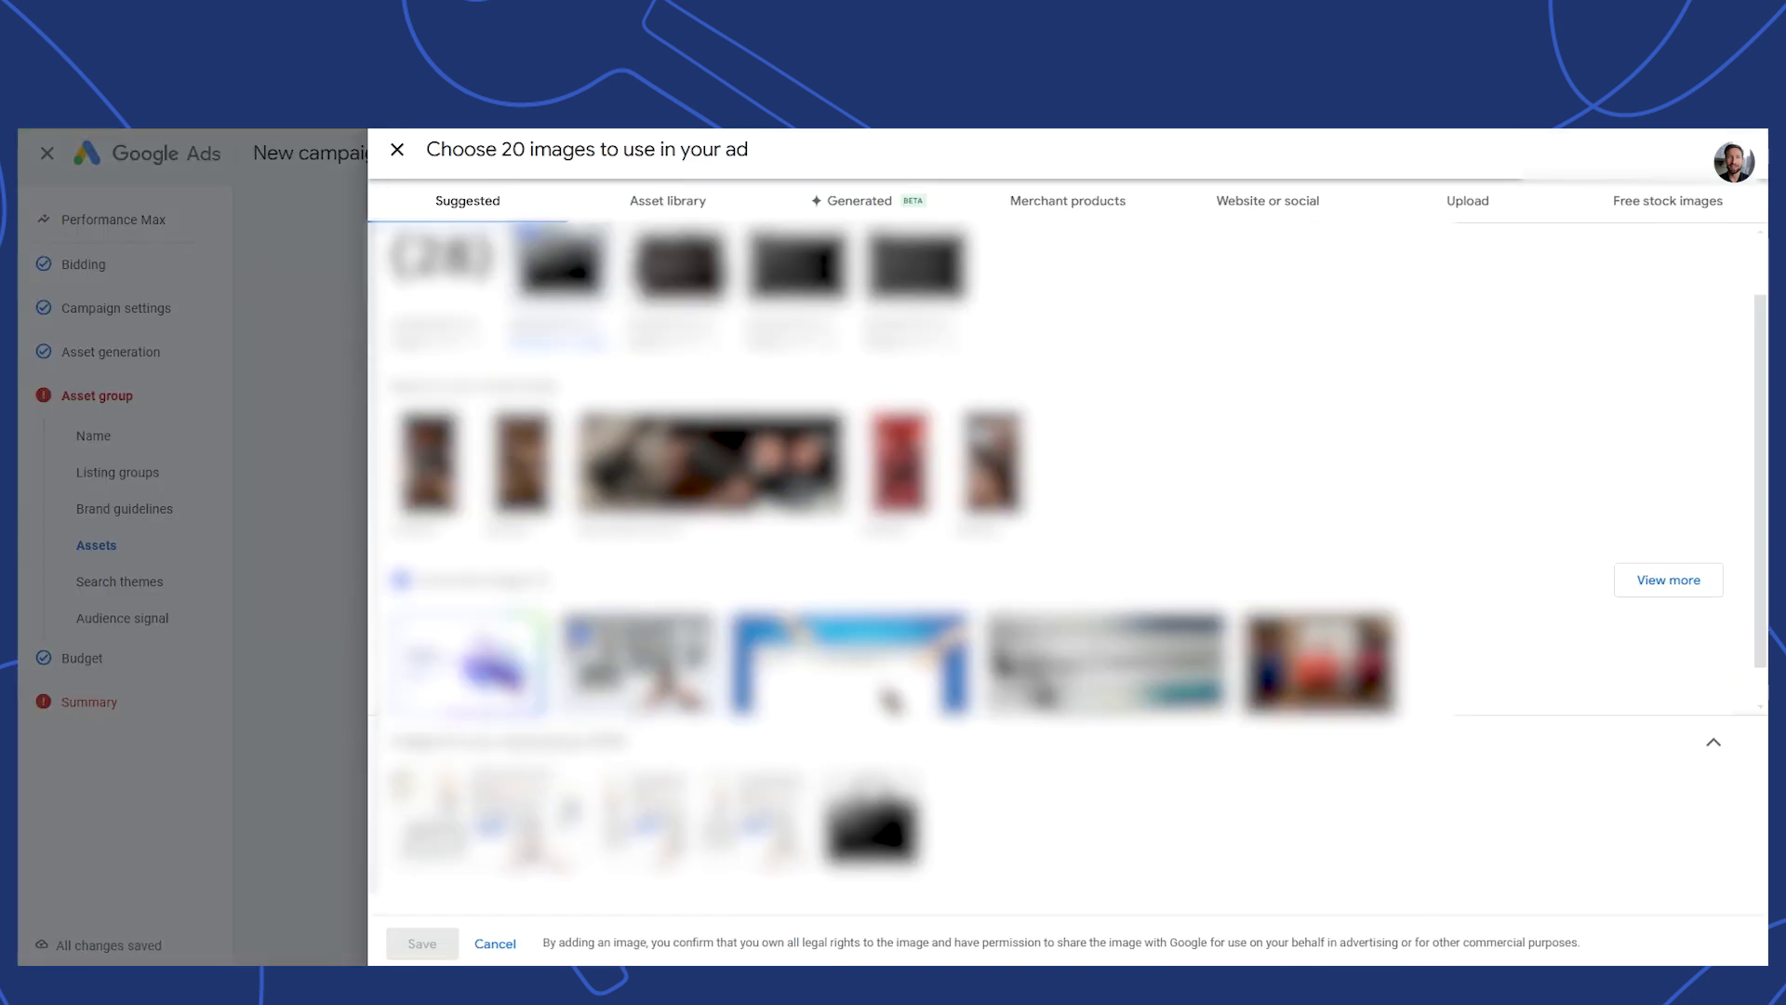